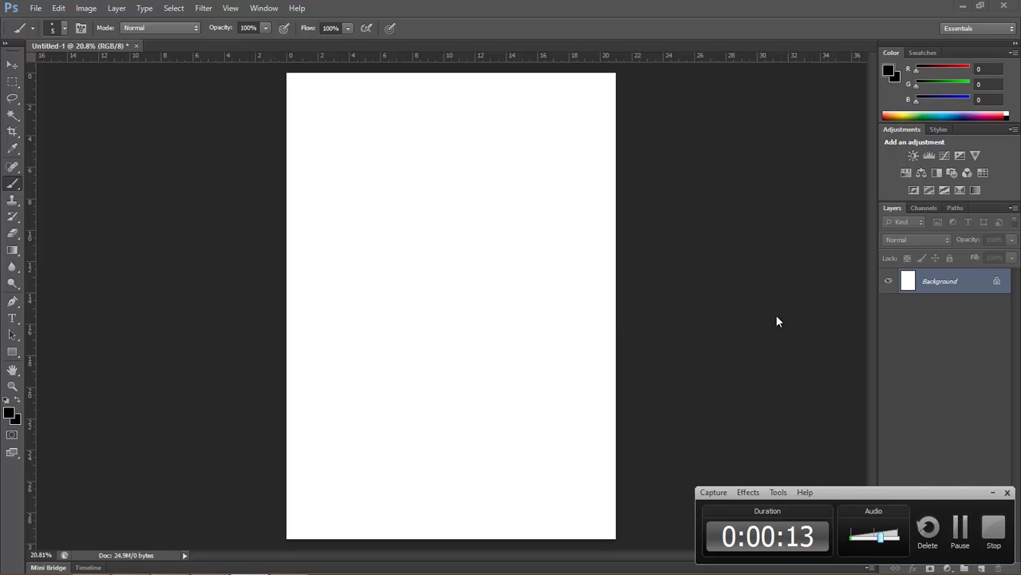
# - Create a new layer with the default name Layer 1 above the Background
pyautogui.hotkey('ctrl', 'shift', 'n')
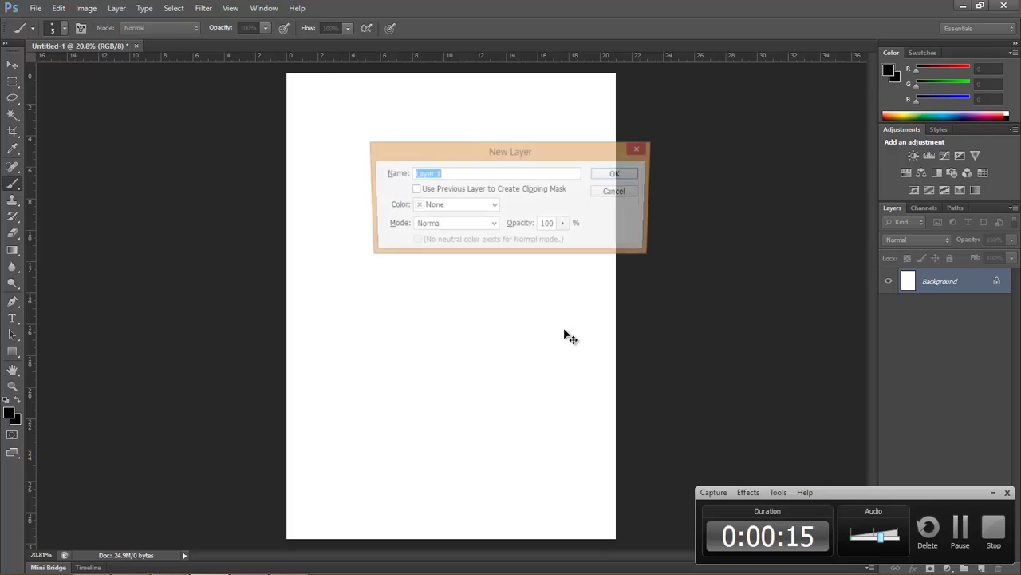
pyautogui.press('Return')
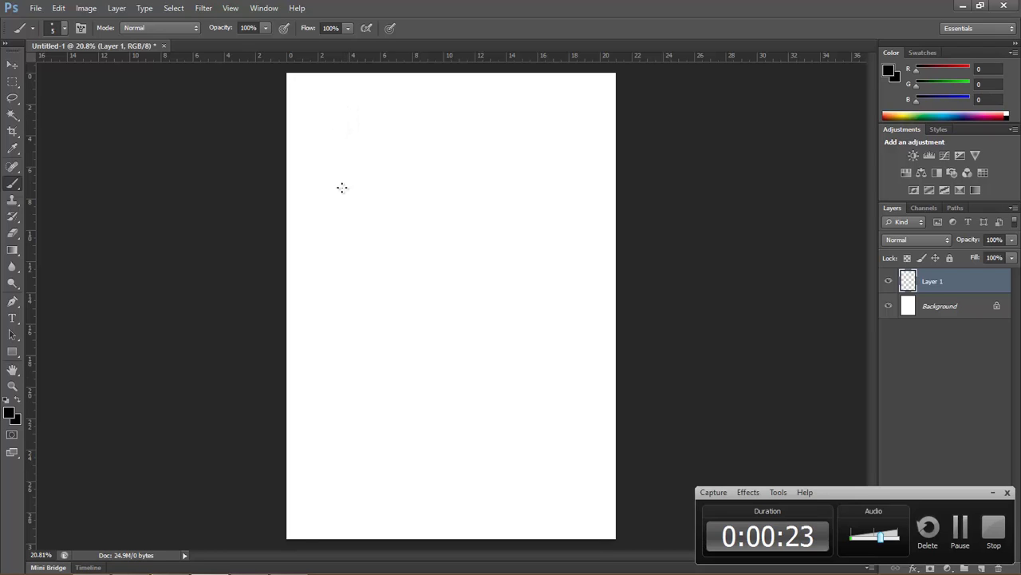
# - Handwrite a note line mid-page, turning its leading dash into a plus sign
pyautogui.moveTo(314, 308)
pyautogui.mouseDown()
pyautogui.moveTo(430, 300)
pyautogui.moveTo(427, 319)
pyautogui.moveTo(452, 347)
pyautogui.mouseUp()
pyautogui.moveTo(486, 313)
pyautogui.mouseDown()
pyautogui.moveTo(510, 317)
pyautogui.moveTo(498, 294)
pyautogui.mouseUp()
pyautogui.moveTo(324, 299); pyautogui.dragTo(324, 327)
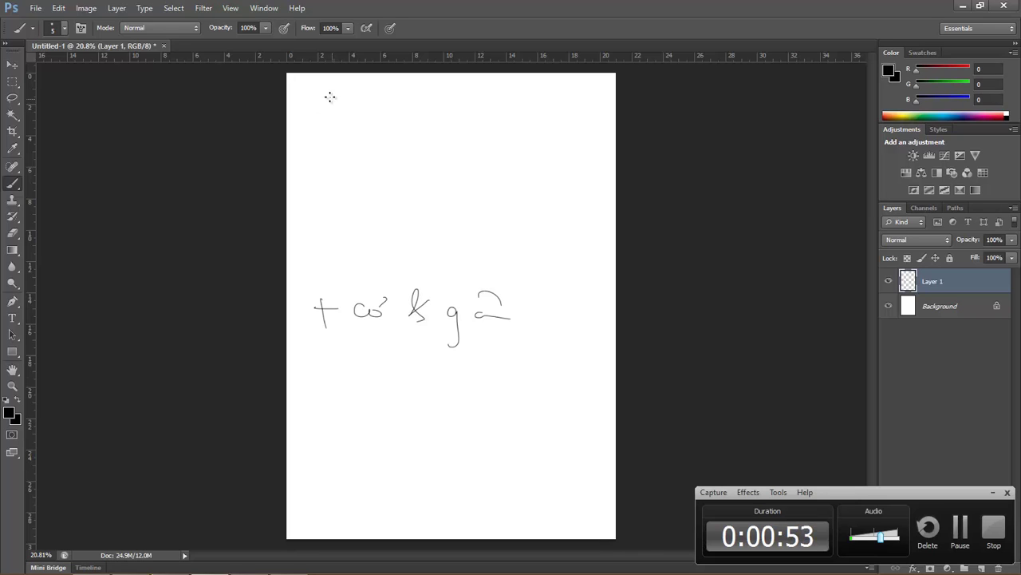
# - Write the heading '- Modeling 3D' along the top of the page
pyautogui.moveTo(297, 89); pyautogui.dragTo(312, 89)
pyautogui.moveTo(323, 80)
pyautogui.mouseDown()
pyautogui.moveTo(346, 95)
pyautogui.moveTo(381, 79)
pyautogui.moveTo(383, 101)
pyautogui.moveTo(399, 89)
pyautogui.moveTo(447, 109)
pyautogui.moveTo(570, 89)
pyautogui.moveTo(595, 96)
pyautogui.moveTo(591, 112)
pyautogui.mouseUp()
pyautogui.click(361, 92)
pyautogui.click(424, 77)
# - Finish the heading and write '+ Tỷ lệ' on the line below
pyautogui.moveTo(590, 83); pyautogui.dragTo(605, 79)
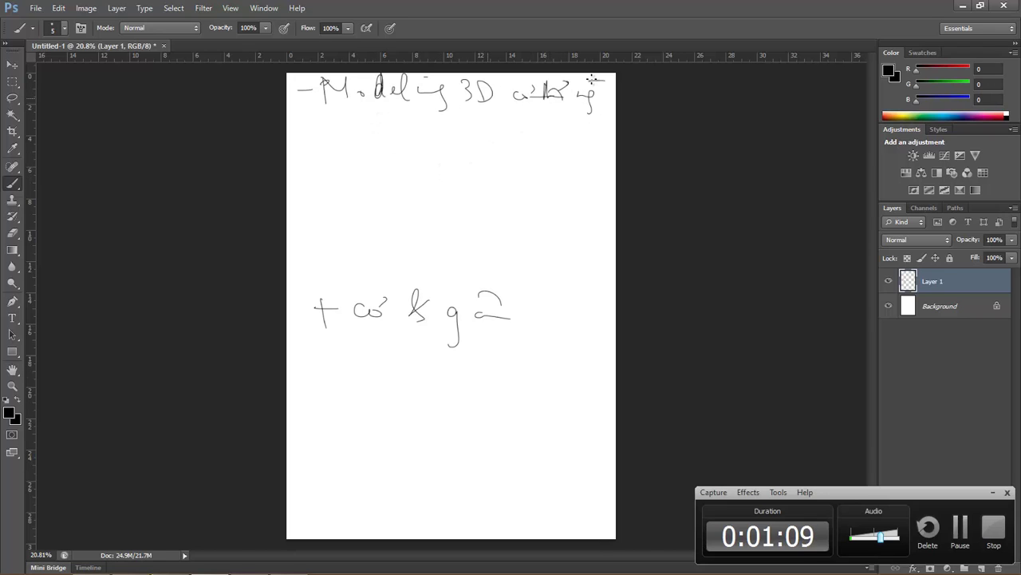
pyautogui.moveTo(604, 91); pyautogui.dragTo(607, 106)
pyautogui.moveTo(305, 137)
pyautogui.mouseDown()
pyautogui.moveTo(338, 136)
pyautogui.moveTo(320, 160)
pyautogui.mouseUp()
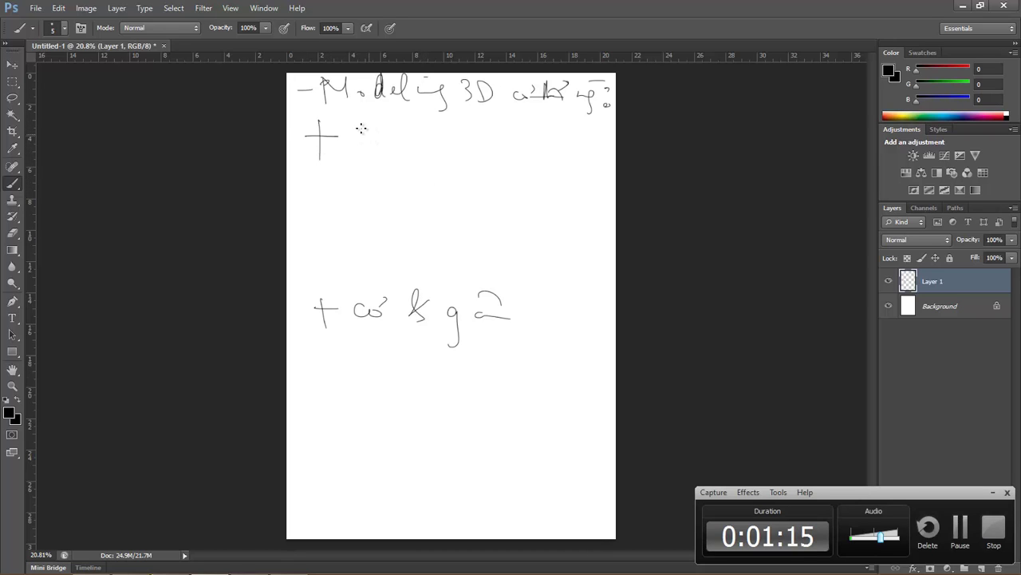
pyautogui.moveTo(345, 121)
pyautogui.mouseDown()
pyautogui.moveTo(368, 125)
pyautogui.moveTo(363, 163)
pyautogui.moveTo(381, 168)
pyautogui.mouseUp()
pyautogui.moveTo(392, 119)
pyautogui.mouseDown()
pyautogui.moveTo(414, 152)
pyautogui.moveTo(440, 150)
pyautogui.mouseUp()
pyautogui.moveTo(433, 129); pyautogui.dragTo(444, 126)
pyautogui.click(438, 162)
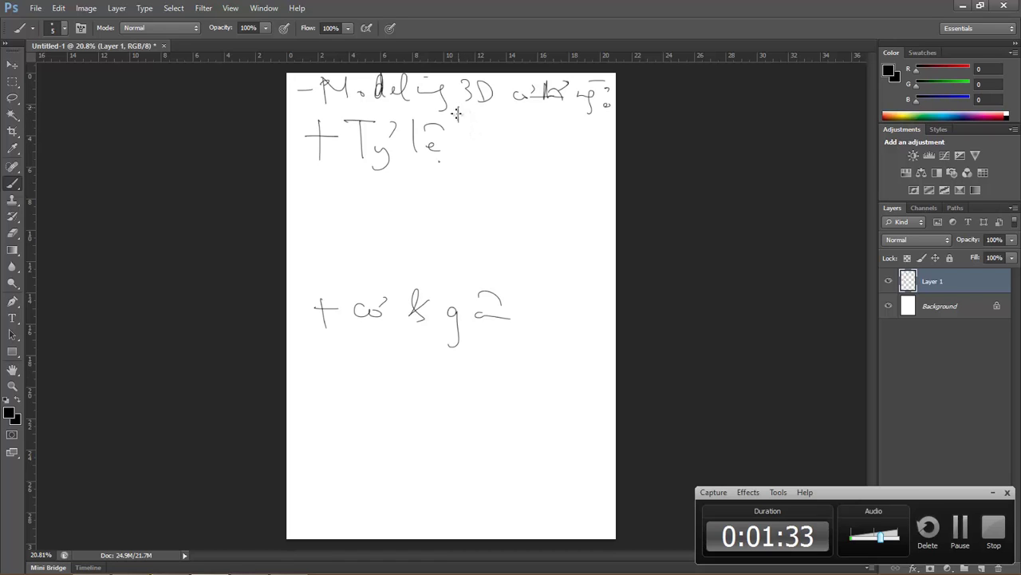
# - Sketch a small box beside Tỷ lệ, underline the line, and draw a third plus
pyautogui.moveTo(459, 126)
pyautogui.mouseDown()
pyautogui.moveTo(492, 123)
pyautogui.moveTo(487, 156)
pyautogui.mouseUp()
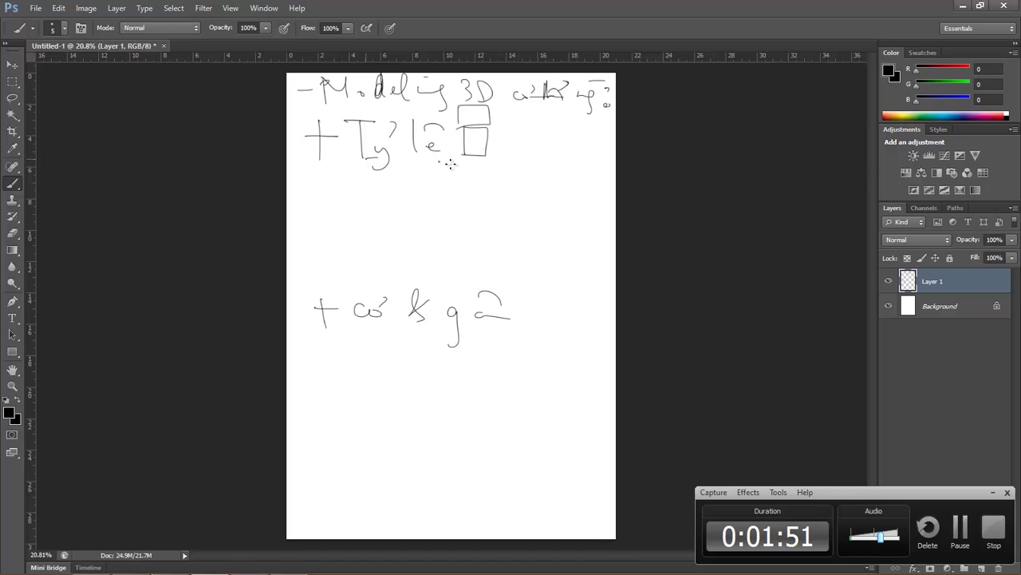
pyautogui.moveTo(367, 158); pyautogui.dragTo(457, 165)
pyautogui.moveTo(332, 195); pyautogui.dragTo(305, 197)
pyautogui.moveTo(319, 188); pyautogui.dragTo(317, 231)
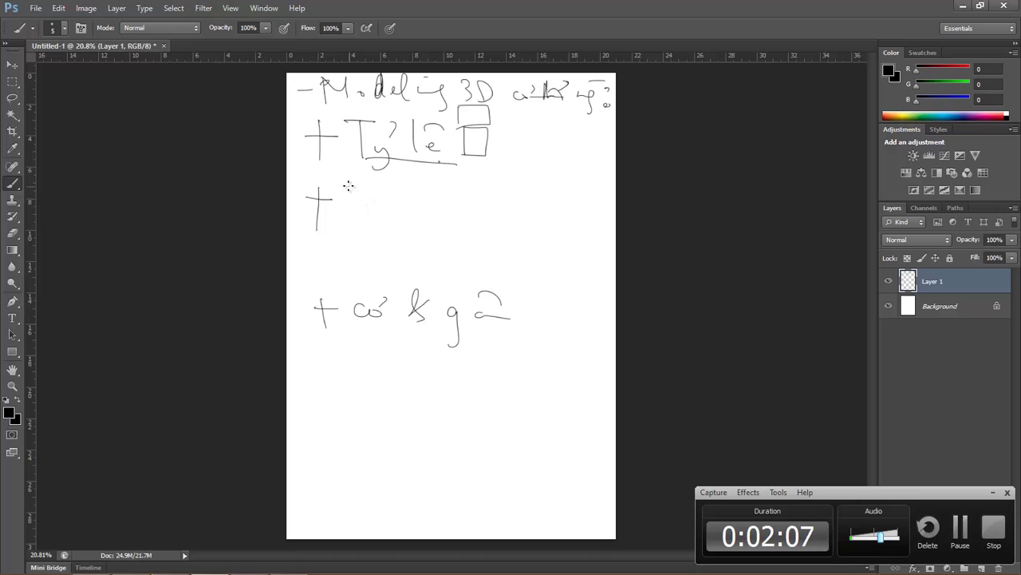
# - Write the third note line and 'cứ khi' below it, double-underlining and underlining them
pyautogui.moveTo(347, 182)
pyautogui.mouseDown()
pyautogui.moveTo(345, 225)
pyautogui.moveTo(372, 199)
pyautogui.moveTo(401, 220)
pyautogui.moveTo(399, 189)
pyautogui.mouseUp()
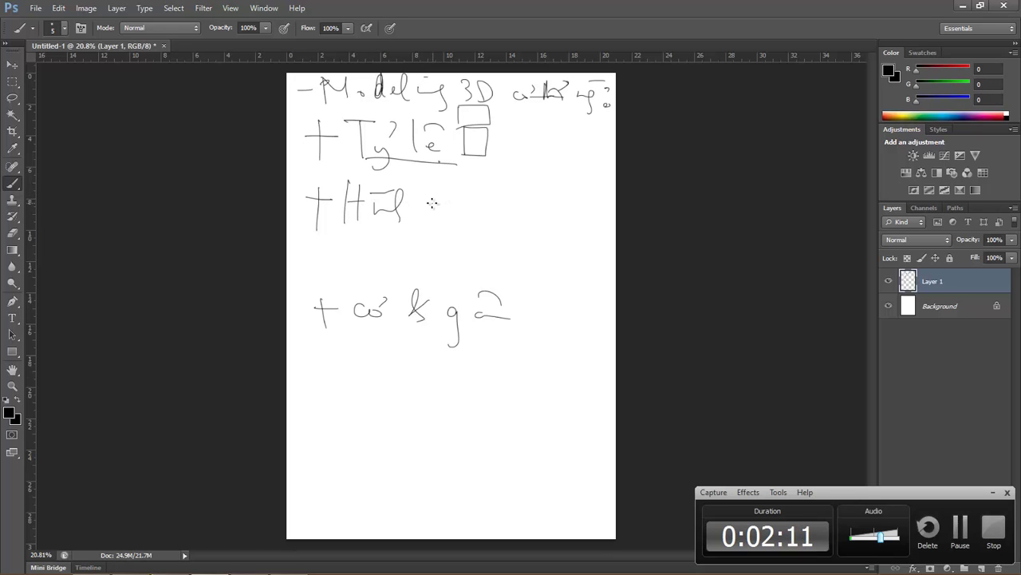
pyautogui.moveTo(435, 193)
pyautogui.mouseDown()
pyautogui.moveTo(421, 225)
pyautogui.moveTo(474, 223)
pyautogui.moveTo(519, 192)
pyautogui.moveTo(534, 217)
pyautogui.mouseUp()
pyautogui.moveTo(533, 187)
pyautogui.mouseDown()
pyautogui.moveTo(510, 219)
pyautogui.moveTo(549, 177)
pyautogui.moveTo(544, 219)
pyautogui.moveTo(565, 241)
pyautogui.mouseUp()
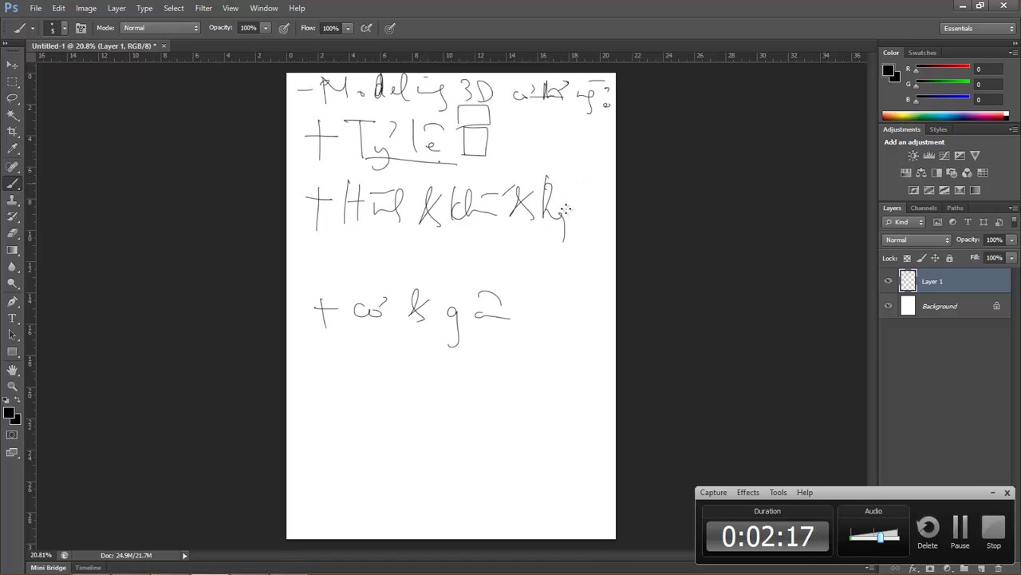
pyautogui.moveTo(586, 186)
pyautogui.mouseDown()
pyautogui.moveTo(579, 217)
pyautogui.moveTo(614, 214)
pyautogui.moveTo(610, 238)
pyautogui.mouseUp()
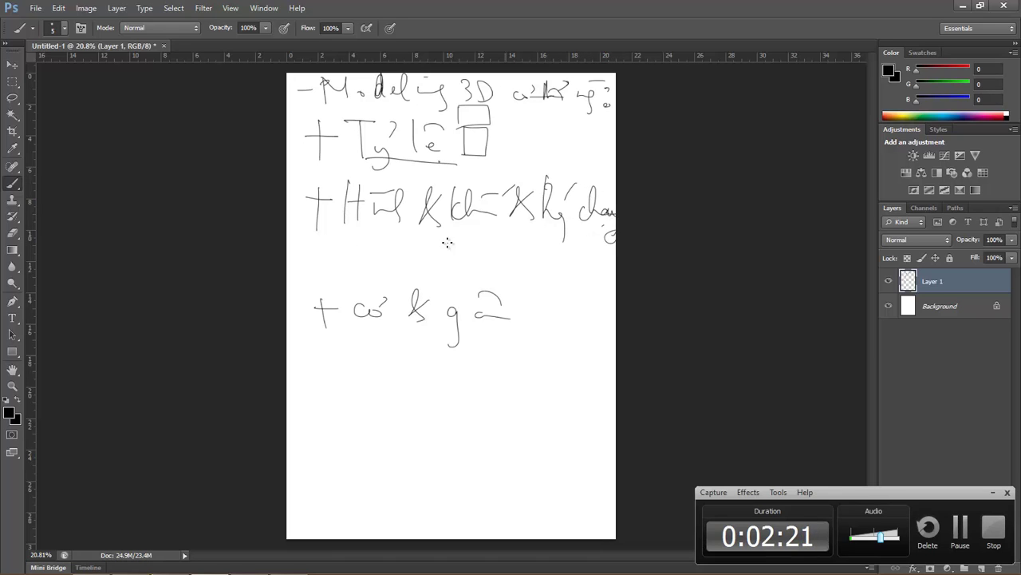
pyautogui.moveTo(353, 254)
pyautogui.mouseDown()
pyautogui.moveTo(472, 258)
pyautogui.moveTo(492, 236)
pyautogui.mouseUp()
pyautogui.moveTo(343, 233); pyautogui.dragTo(581, 229)
pyautogui.moveTo(356, 273); pyautogui.dragTo(461, 282)
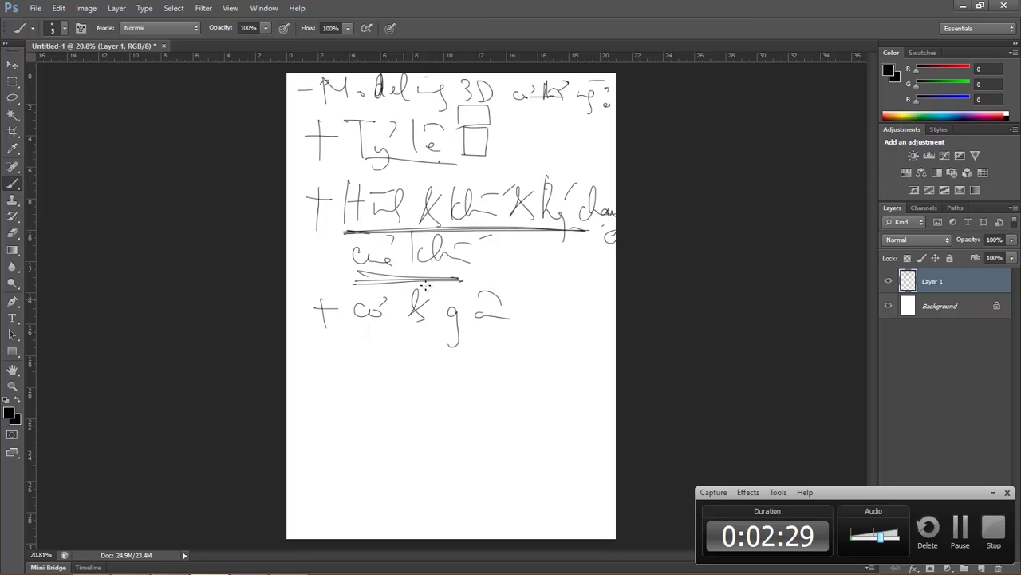
# - Draw a curved arrow and two diagonal arrows linking to the lower line
pyautogui.moveTo(504, 255); pyautogui.dragTo(541, 326)
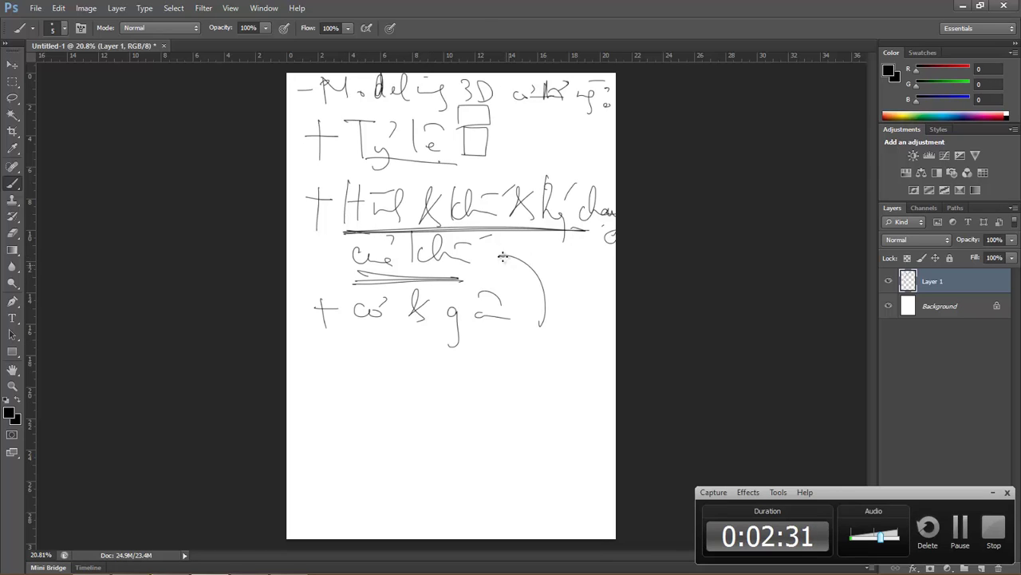
pyautogui.moveTo(535, 248); pyautogui.dragTo(499, 255)
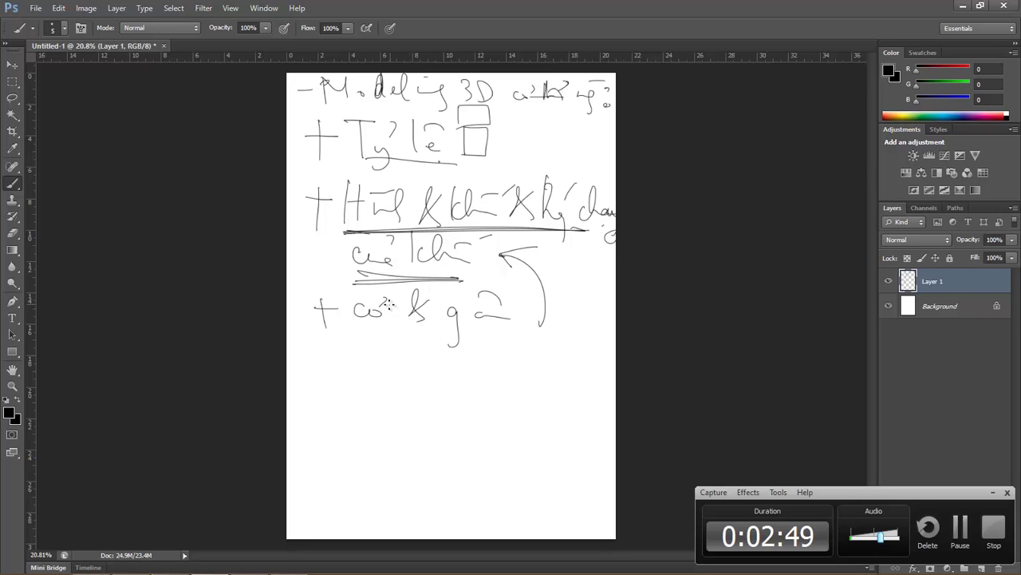
pyautogui.moveTo(389, 307); pyautogui.dragTo(477, 220)
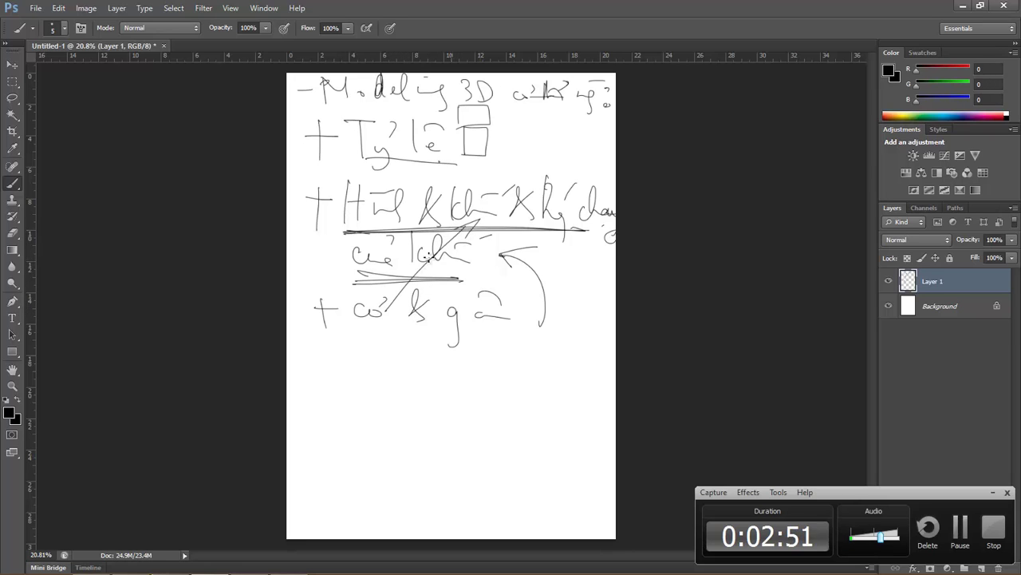
pyautogui.moveTo(395, 304)
pyautogui.mouseDown()
pyautogui.moveTo(440, 273)
pyautogui.moveTo(431, 279)
pyautogui.mouseUp()
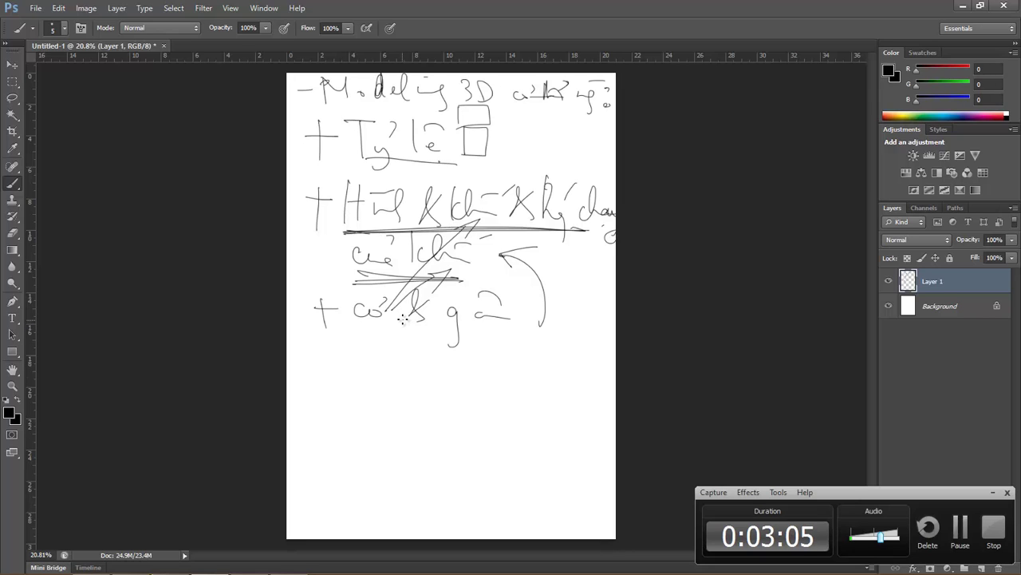
# - Retrace the small box and first plus sign, then switch to Chrome's image results
pyautogui.moveTo(465, 107)
pyautogui.mouseDown()
pyautogui.moveTo(459, 158)
pyautogui.moveTo(496, 150)
pyautogui.moveTo(460, 151)
pyautogui.mouseUp()
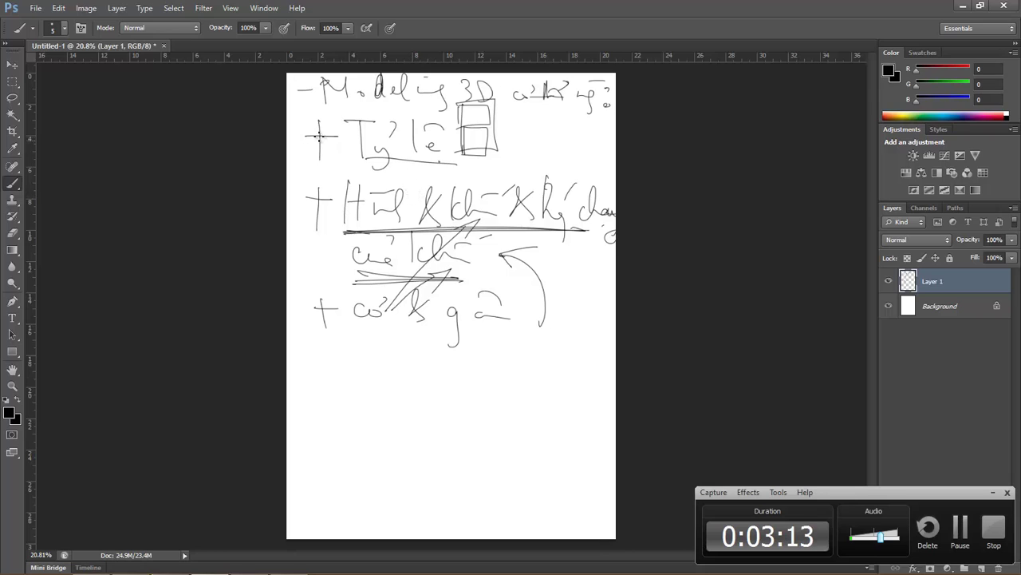
pyautogui.moveTo(322, 119)
pyautogui.mouseDown()
pyautogui.moveTo(322, 160)
pyautogui.moveTo(343, 136)
pyautogui.mouseUp()
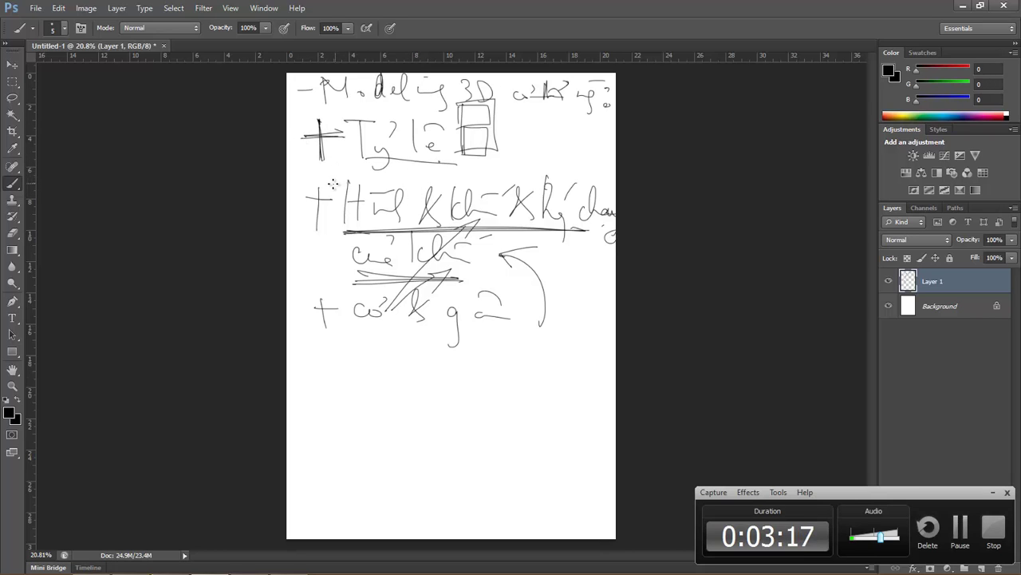
pyautogui.hotkey('alt', 'Tab')
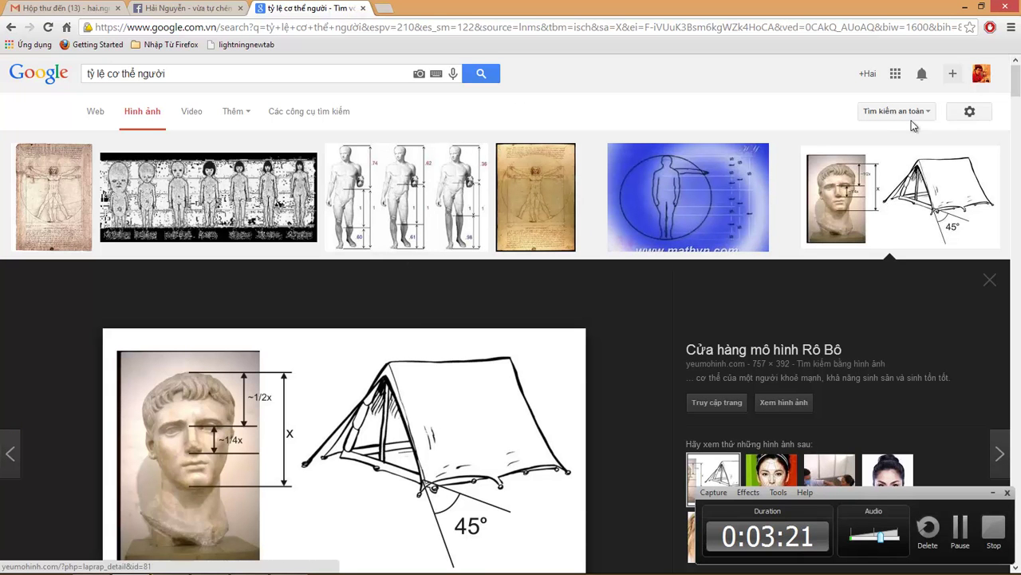
# - Browse the 'tỷ lệ cơ thể người' image results and preview the skin.jpg figure
pyautogui.rightClick(1002, 83)
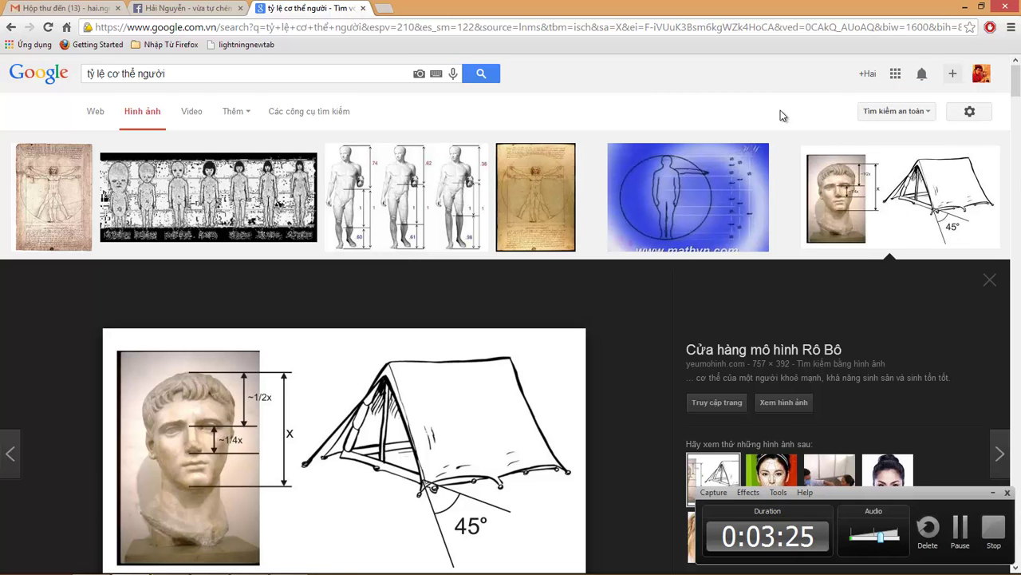
pyautogui.scroll(-4, 780, 116)
pyautogui.scroll(-3, 781, 116)
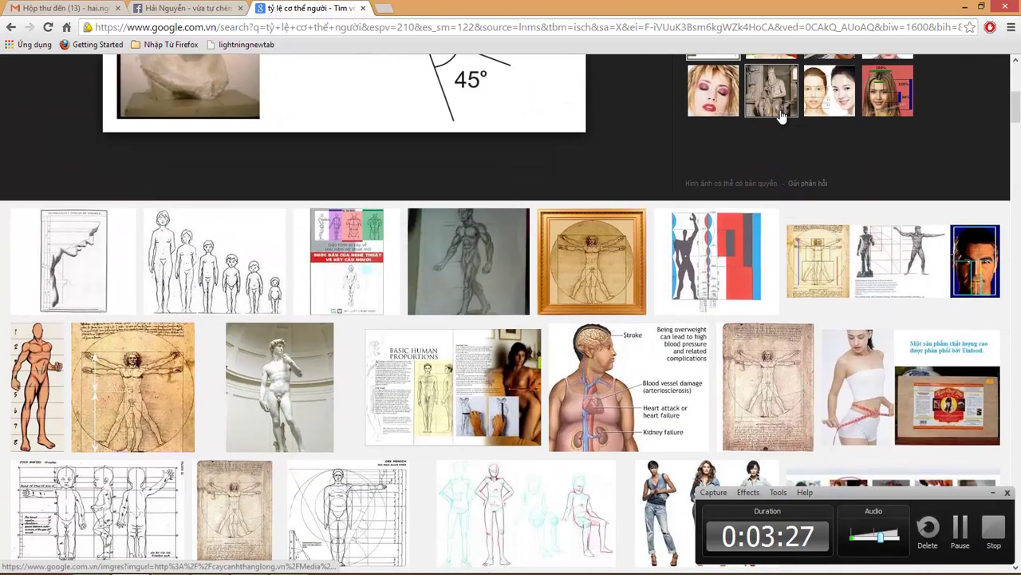
pyautogui.scroll(-2, 780, 116)
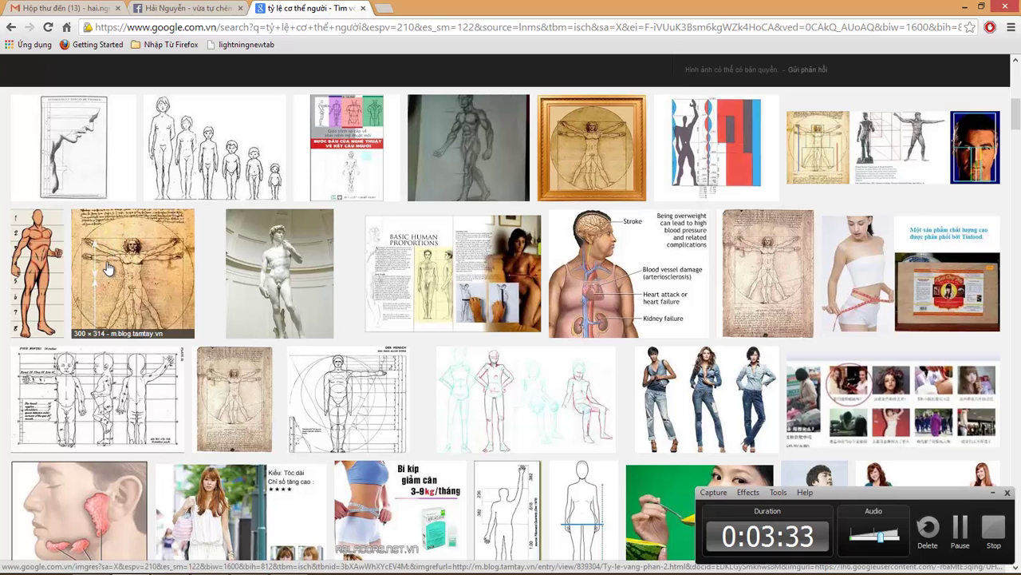
pyautogui.hotkey('alt', 'Left')
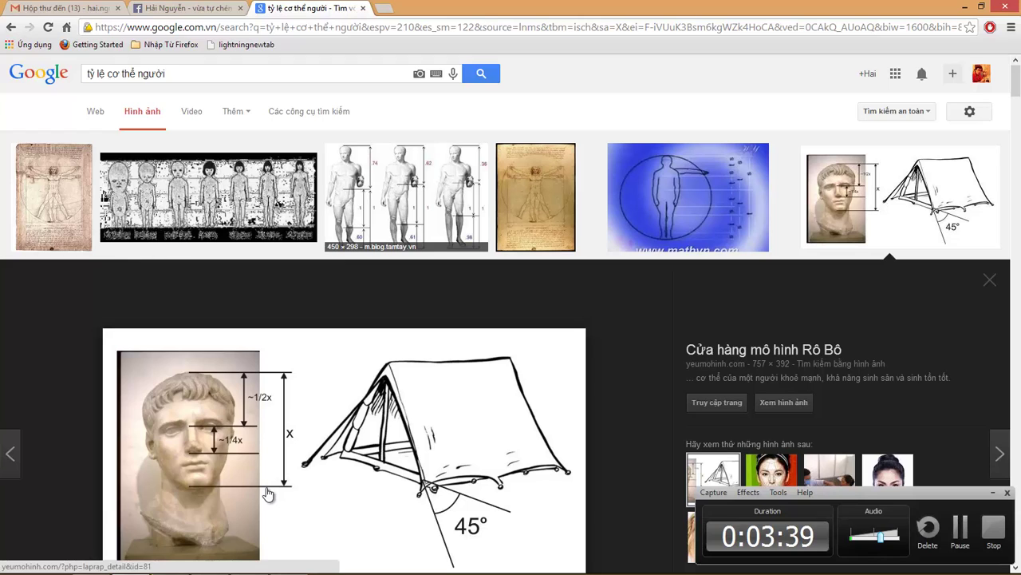
pyautogui.scroll(-5, 266, 488)
pyautogui.scroll(-1, 267, 488)
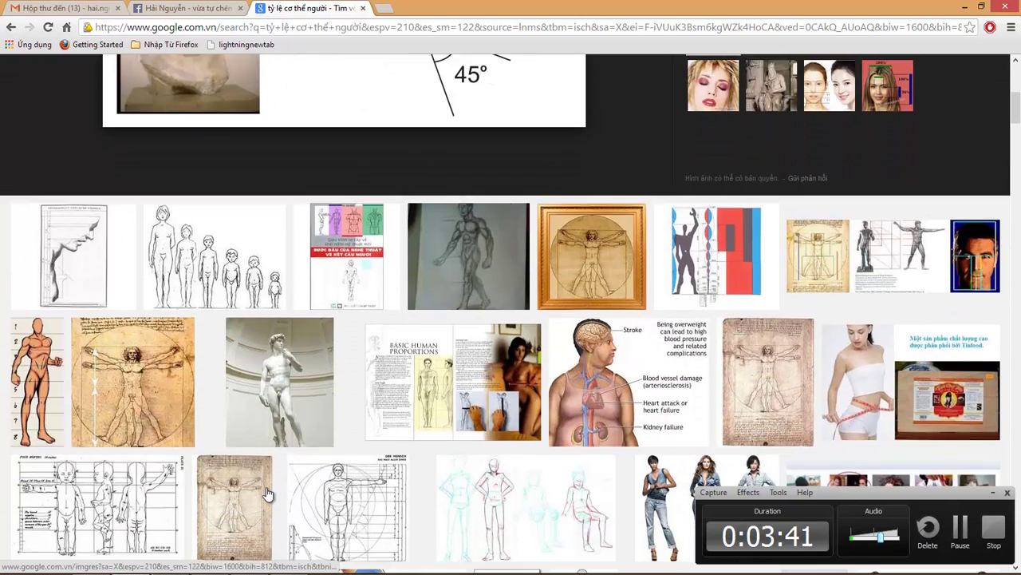
pyautogui.scroll(-2, 266, 488)
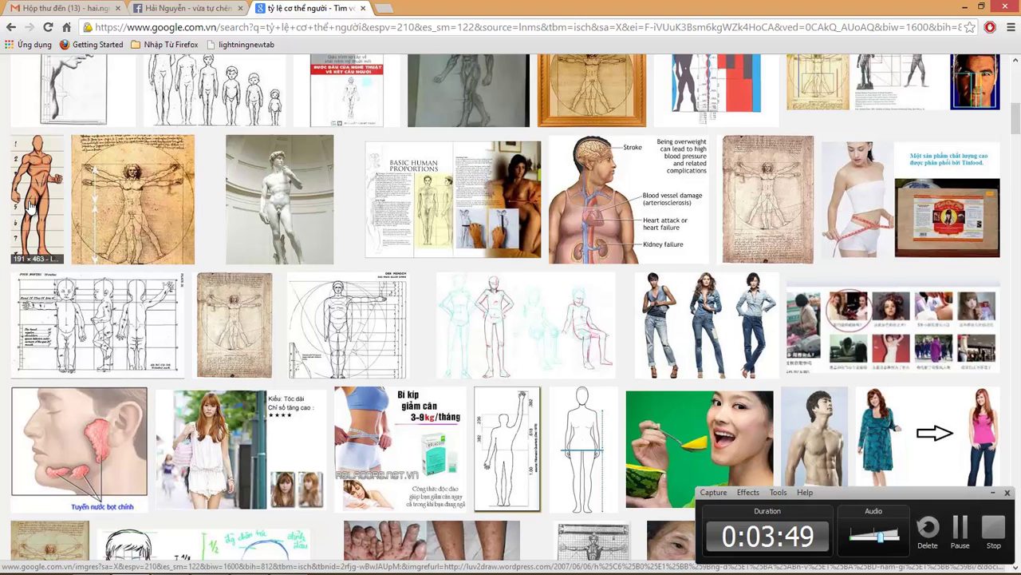
pyautogui.click(29, 206)
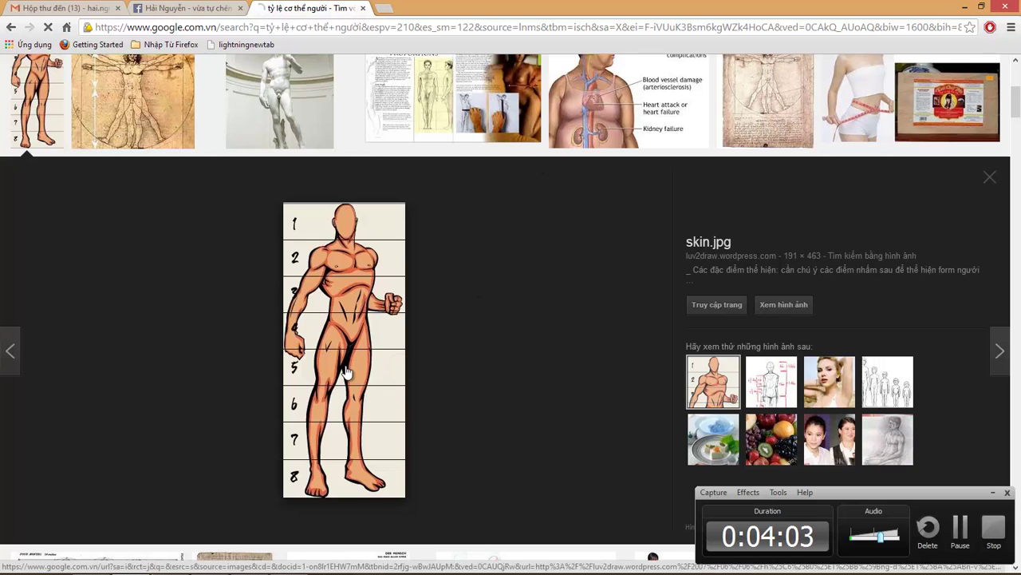
# - Visit the page hosting skin.jpg, return to the results, and scroll back up
pyautogui.click(332, 466)
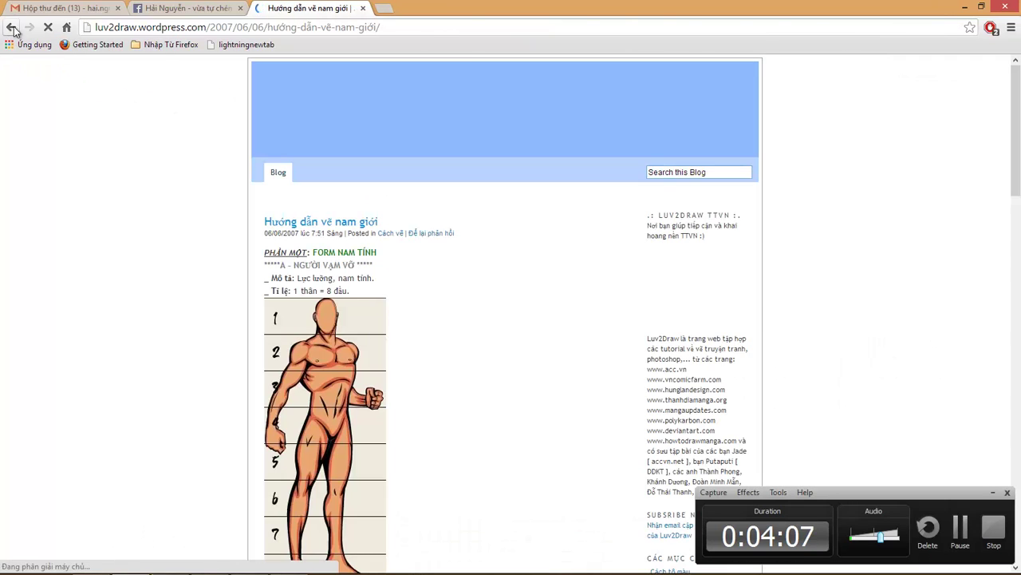
pyautogui.hotkey('alt', 'Left')
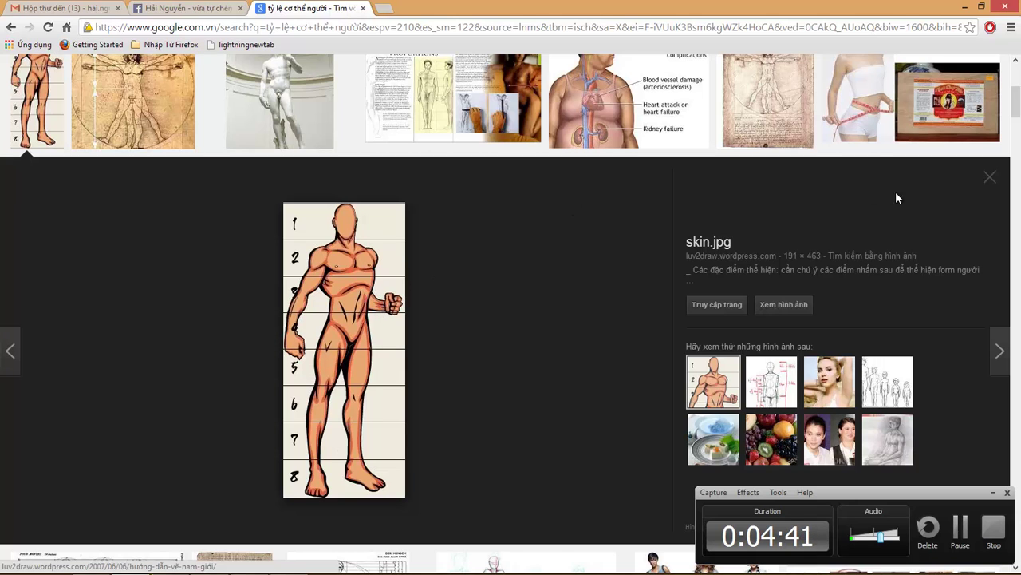
pyautogui.scroll(5, 897, 160)
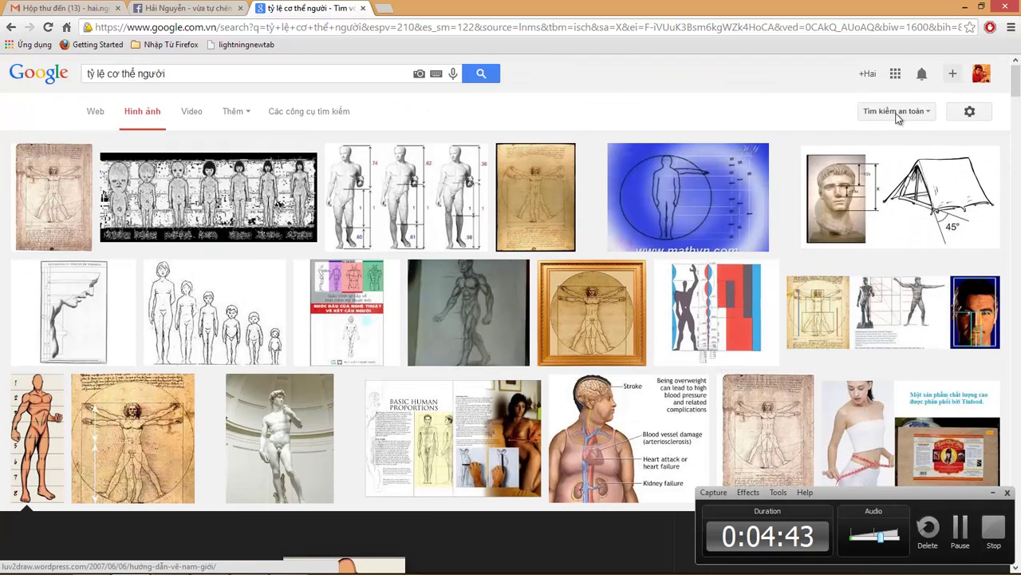
# - Expand the yeumohinh.com head-and-tent proportion diagram in the preview panel
pyautogui.click(833, 209)
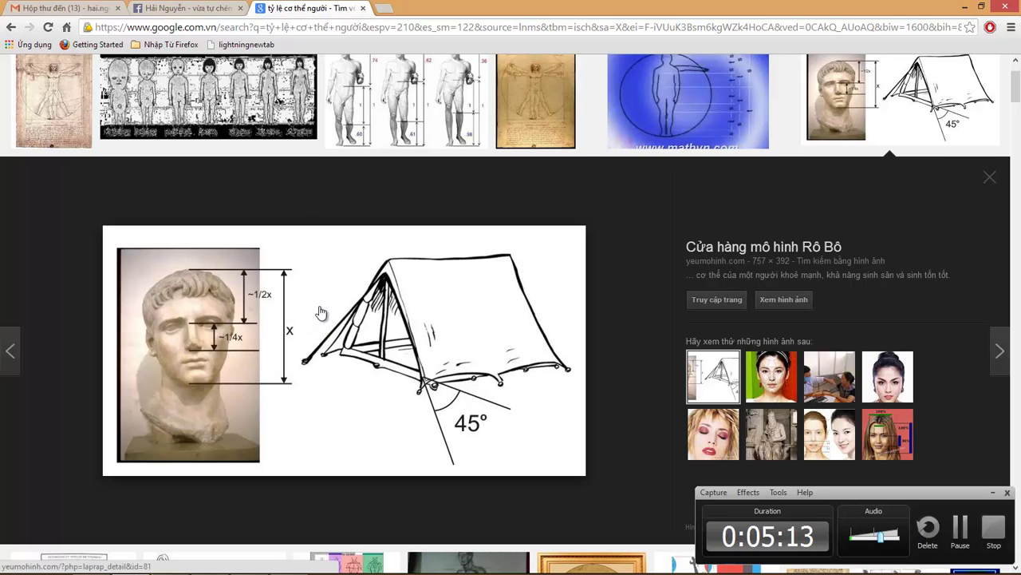
# - Back in Photoshop, add long horizontal strokes under the third note line
pyautogui.hotkey('alt', 'Tab')
pyautogui.click(402, 257)
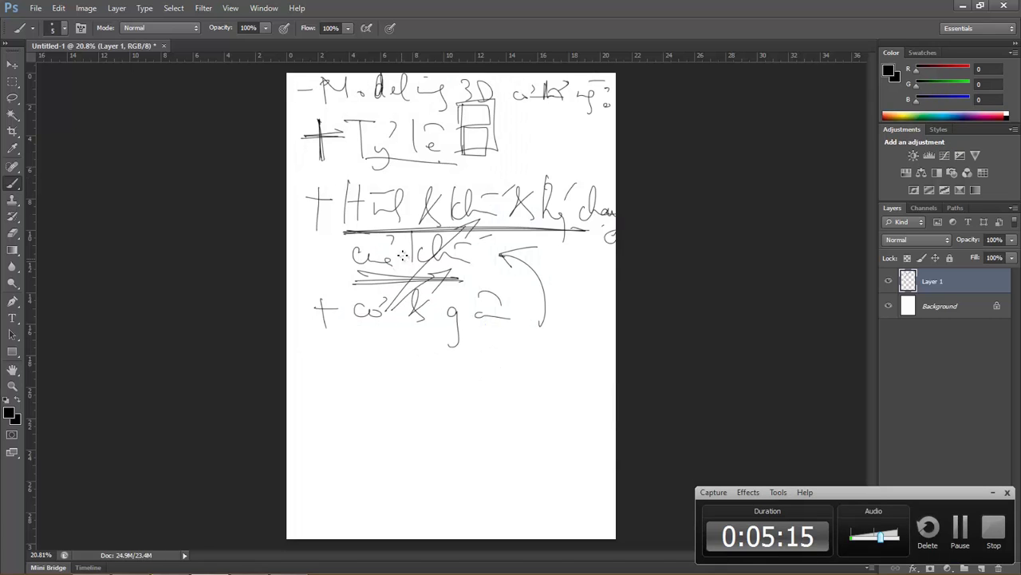
pyautogui.moveTo(356, 226); pyautogui.dragTo(614, 235)
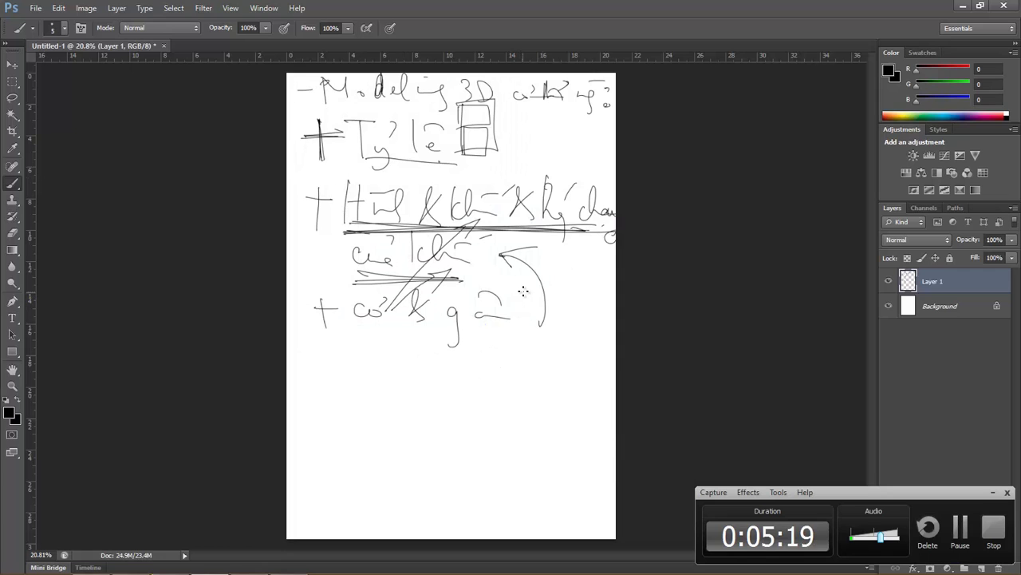
pyautogui.hotkey('alt', 'Tab')
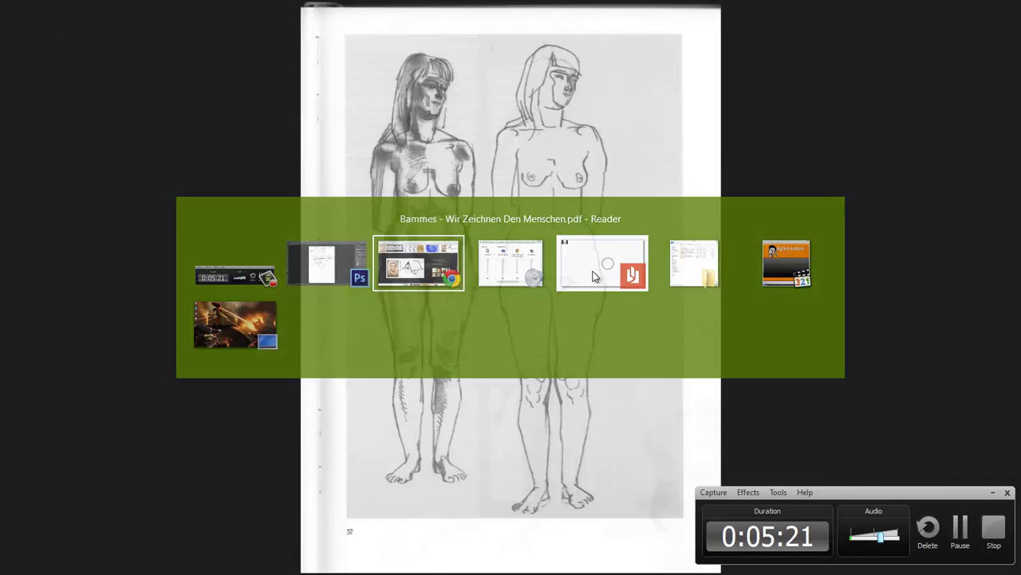
# - Page through the 'Wir zeichnen den Menschen' PDF in Reader to the grid figure page
pyautogui.click(593, 277)
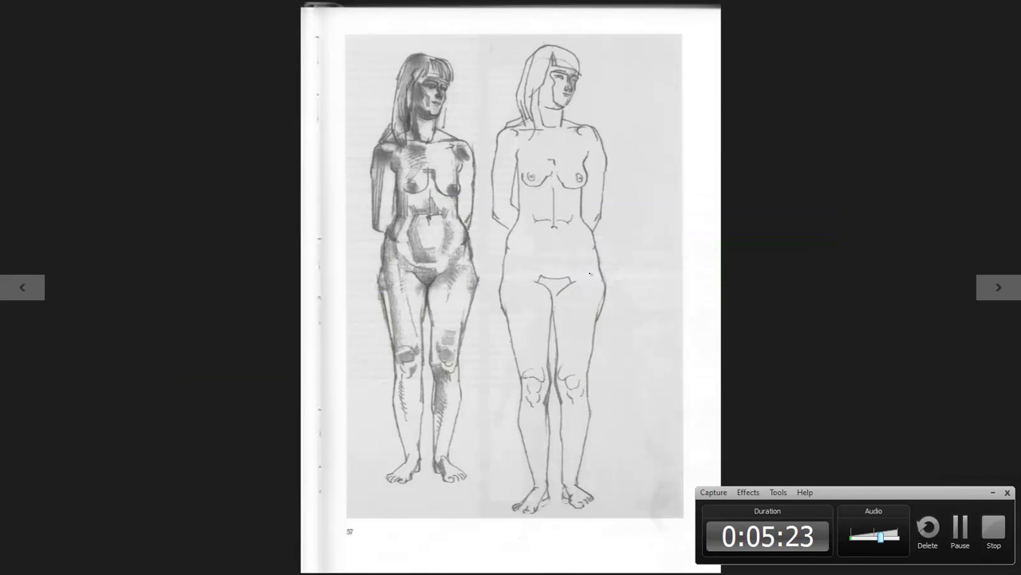
pyautogui.press('Left')
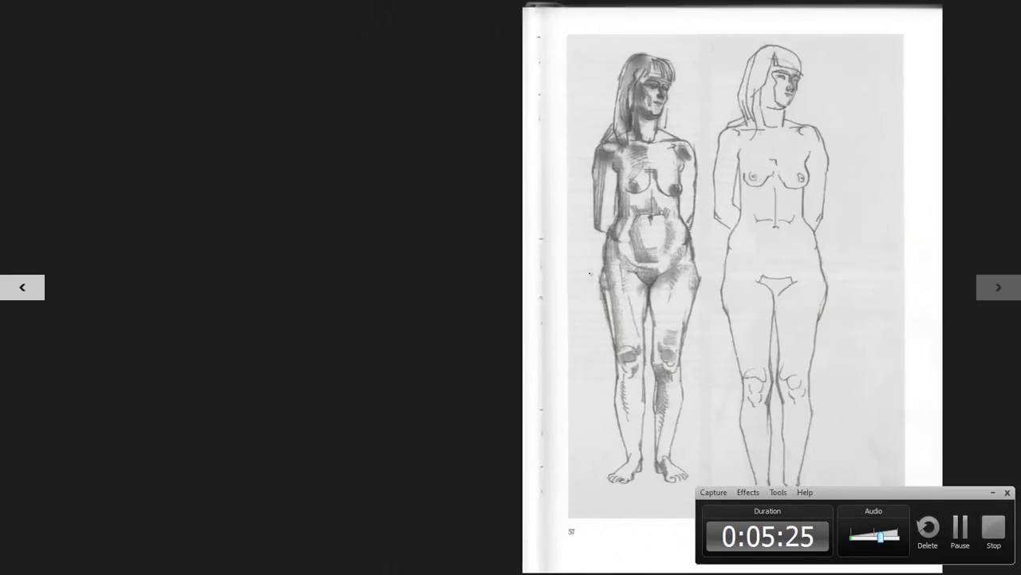
pyautogui.press('Left')
pyautogui.press('Left')
pyautogui.press('Left')
pyautogui.press('Left')
pyautogui.press('Left')
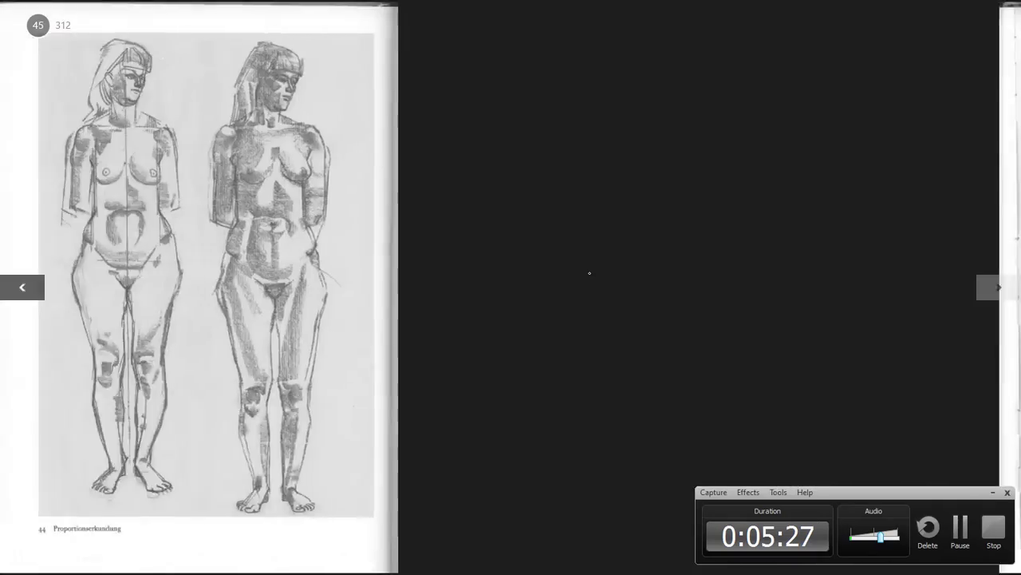
pyautogui.press('Left')
pyautogui.press('Left')
pyautogui.press('Left')
pyautogui.press('Left')
pyautogui.press('Left')
pyautogui.press('Left')
pyautogui.press('Left')
pyautogui.press('Left')
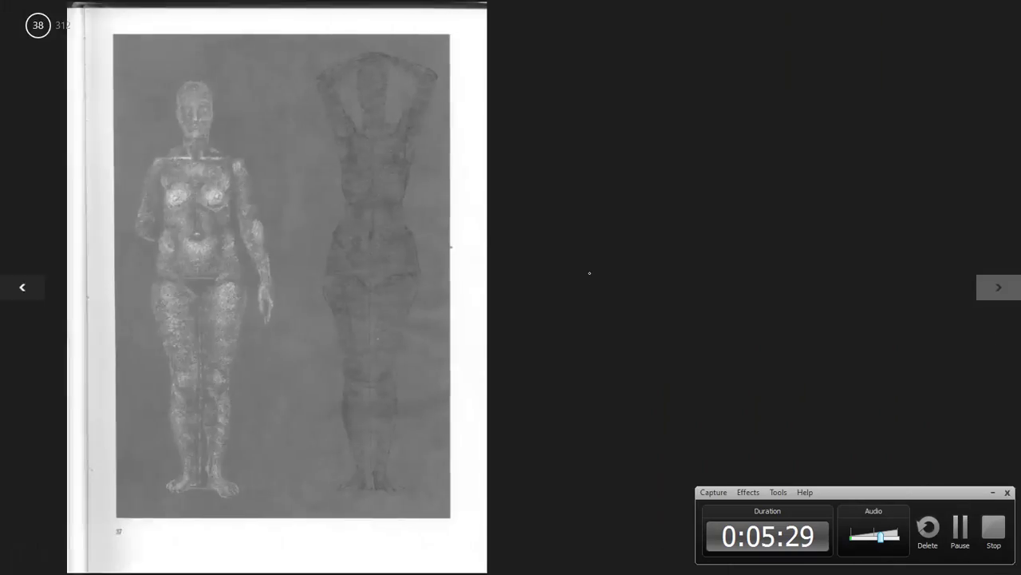
pyautogui.press('Left')
pyautogui.press('Left')
pyautogui.press('Left')
pyautogui.press('Left')
pyautogui.press('Left')
pyautogui.press('Left')
pyautogui.press('Left')
pyautogui.press('Left')
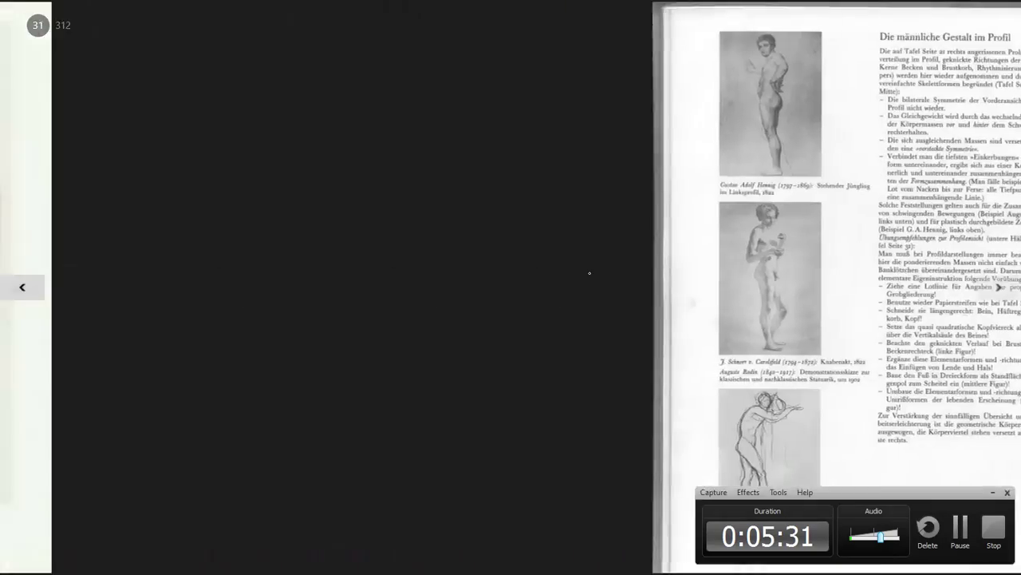
pyautogui.press('Left')
pyautogui.press('Left')
pyautogui.press('Left')
pyautogui.press('Left')
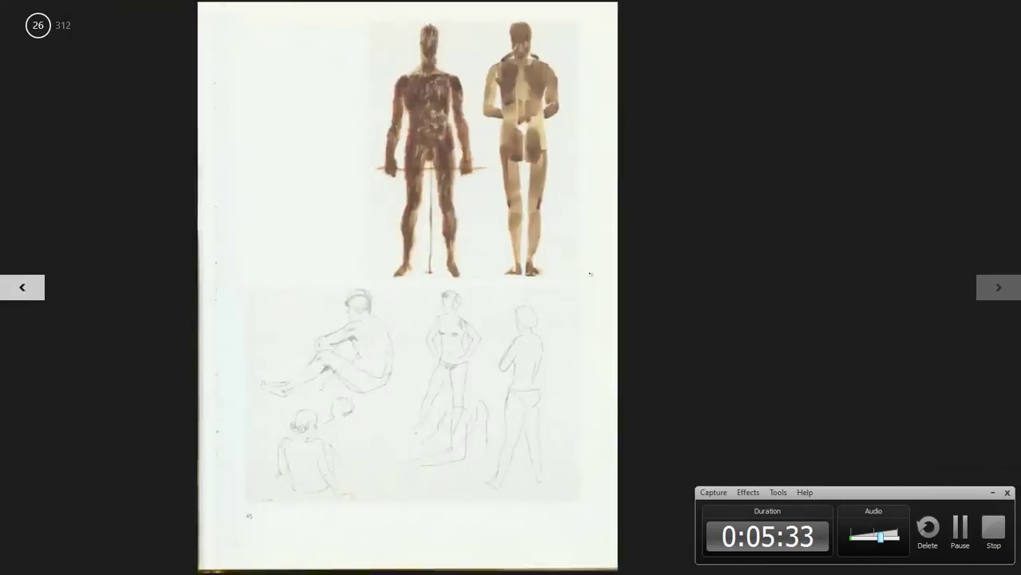
pyautogui.press('Left')
pyautogui.press('Left')
pyautogui.press('Left')
pyautogui.press('Left')
pyautogui.press('Left')
pyautogui.press('Left')
pyautogui.press('Left')
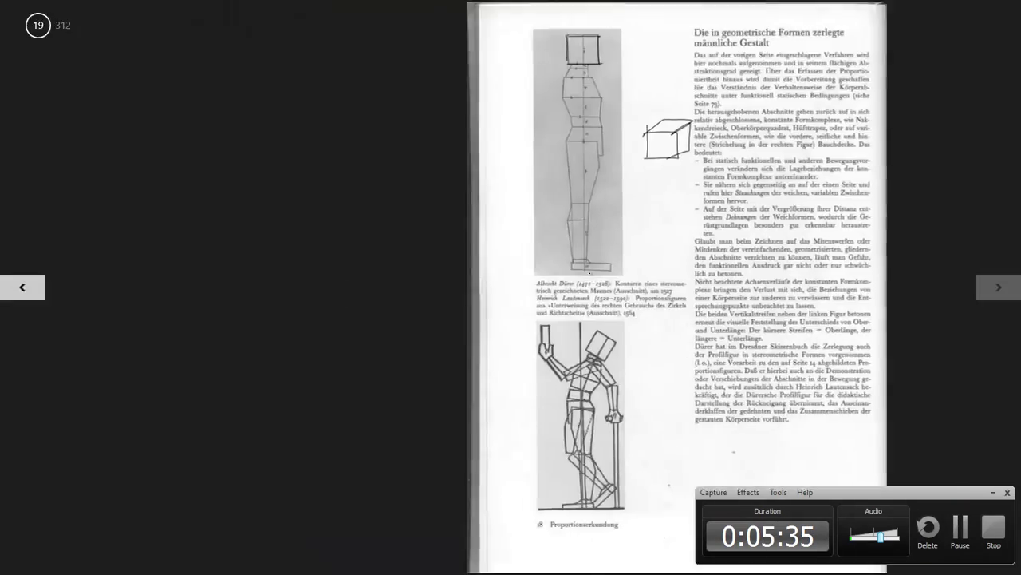
pyautogui.press('Left')
pyautogui.press('Left')
pyautogui.press('Left')
pyautogui.press('Left')
pyautogui.press('Left')
pyautogui.press('Left')
pyautogui.press('Left')
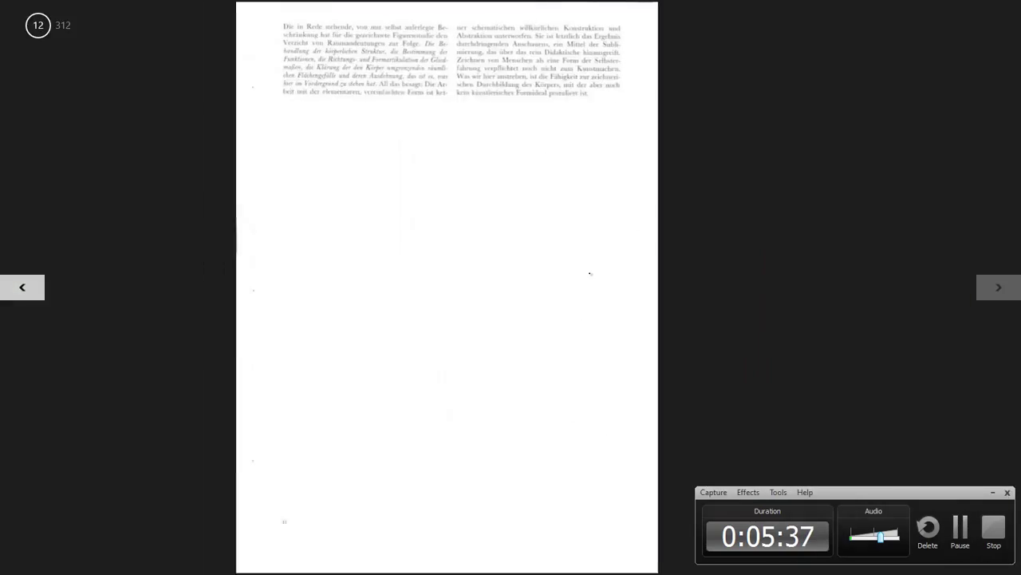
pyautogui.press('Left')
pyautogui.press('Left')
pyautogui.press('Left')
pyautogui.press('Left')
pyautogui.press('Left')
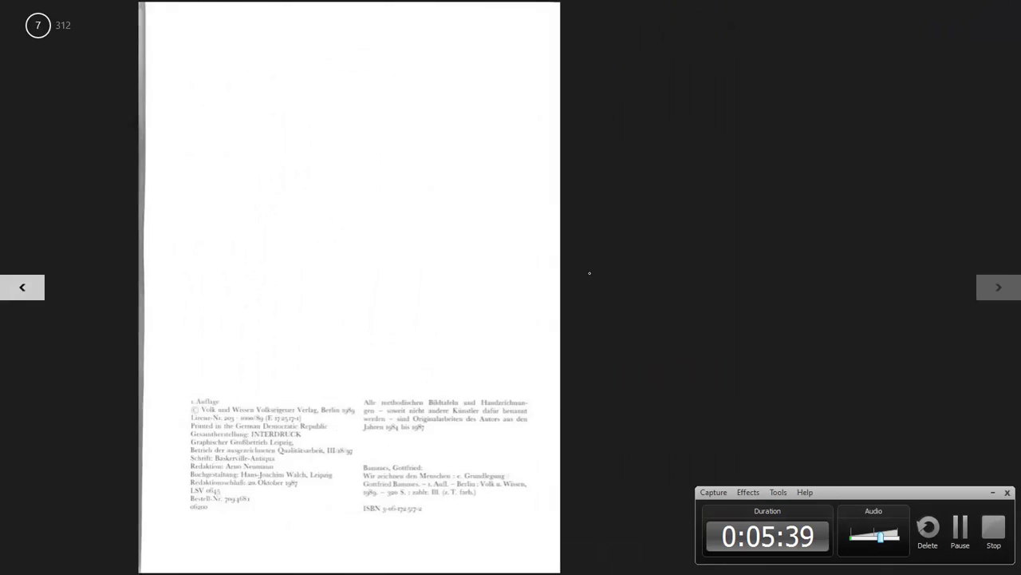
pyautogui.press('Left')
pyautogui.press('Left')
pyautogui.press('Left')
pyautogui.press('Left')
pyautogui.press('Left')
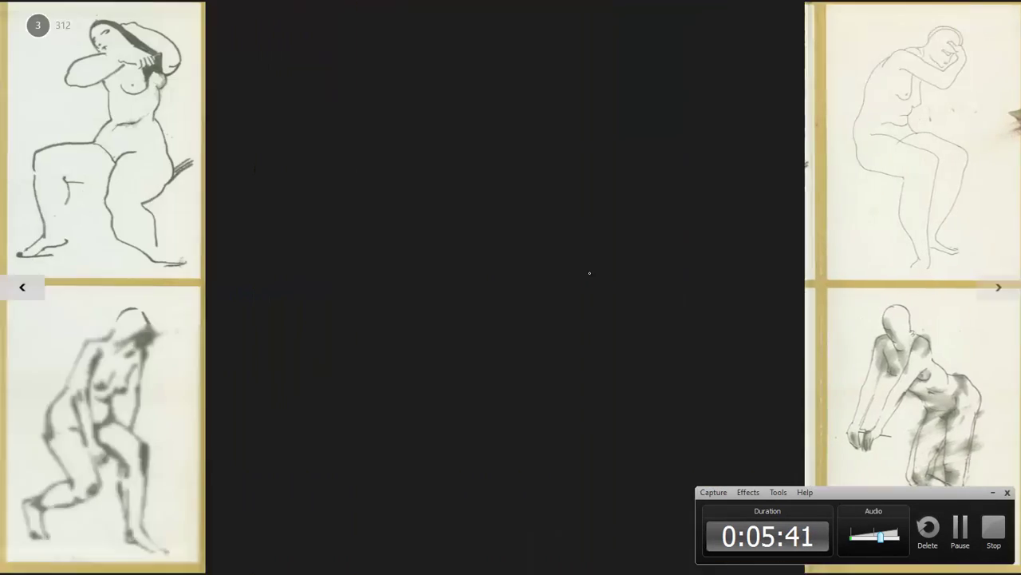
pyautogui.press('Right')
pyautogui.press('Right')
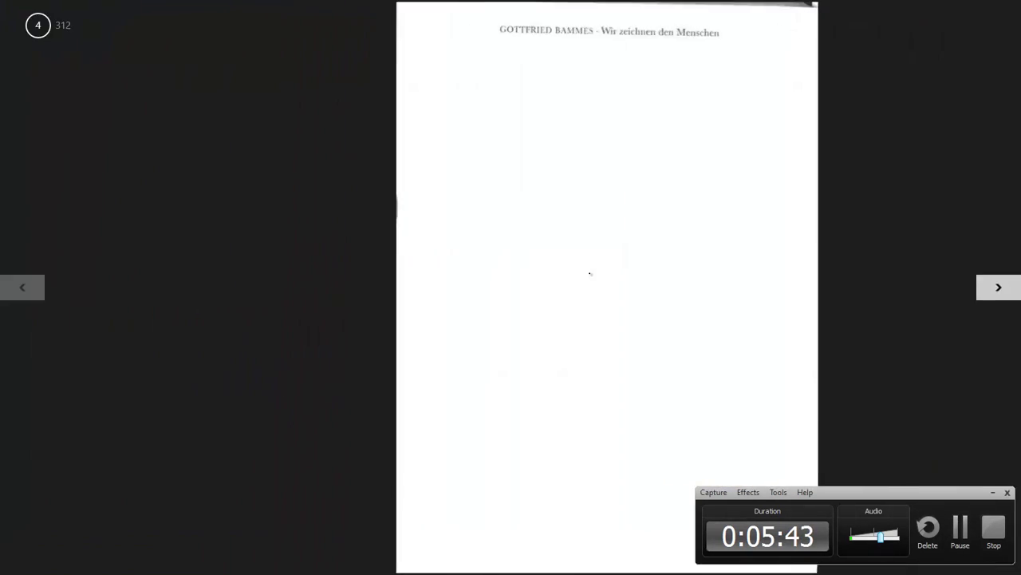
pyautogui.press('Right')
pyautogui.press('Right')
pyautogui.press('Right')
pyautogui.press('Right')
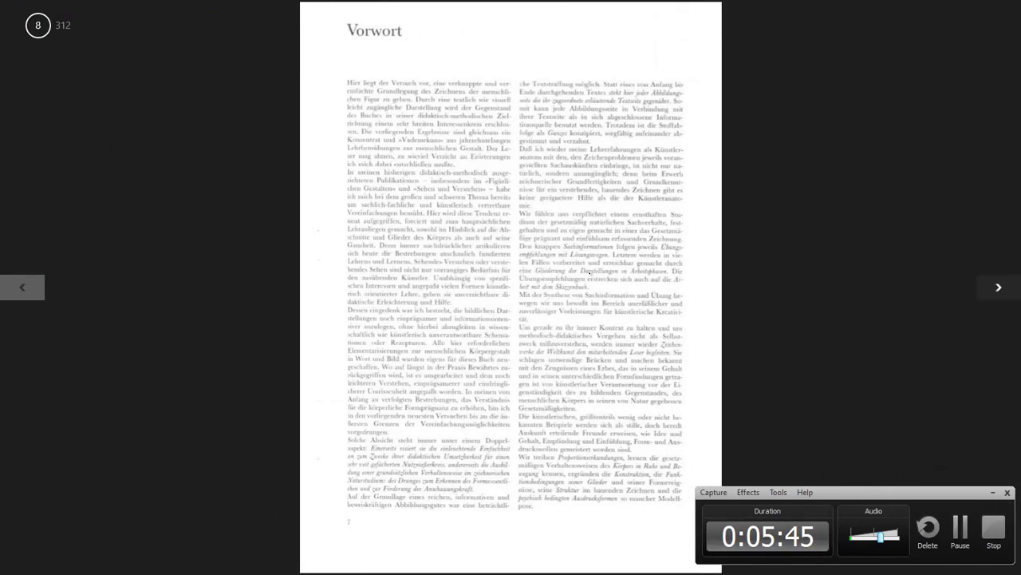
pyautogui.press('Right')
pyautogui.press('Right')
pyautogui.press('Right')
pyautogui.press('Right')
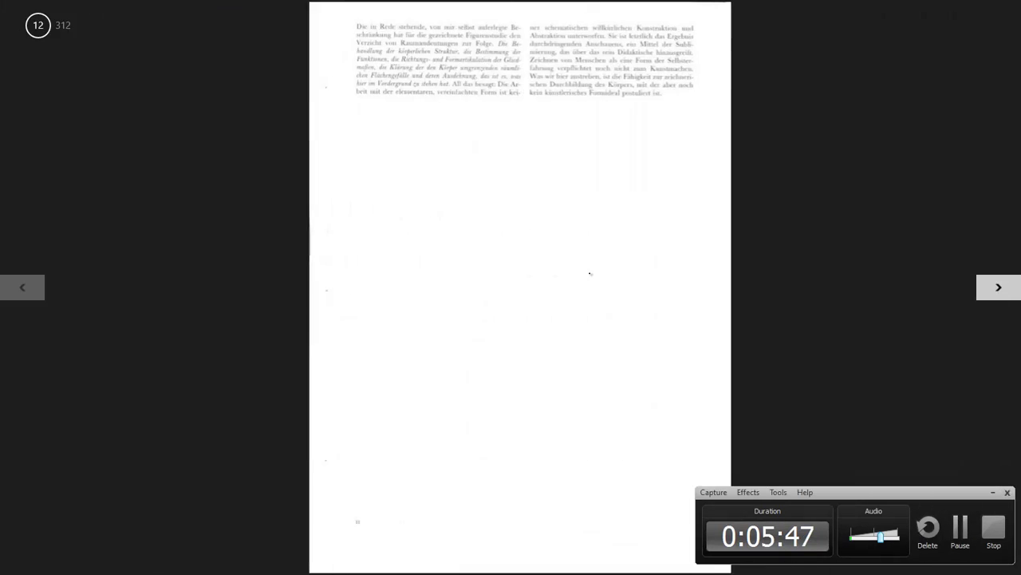
pyautogui.press('Right')
pyautogui.press('Right')
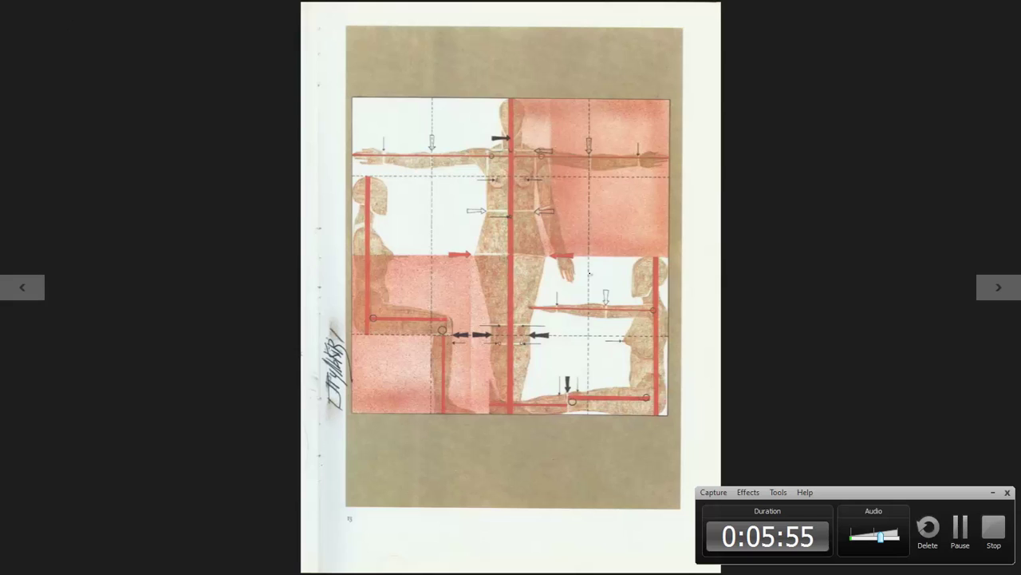
# - Write CS at the top of the grid page and box it in
pyautogui.moveTo(425, 40)
pyautogui.mouseDown()
pyautogui.moveTo(437, 59)
pyautogui.moveTo(461, 61)
pyautogui.mouseUp()
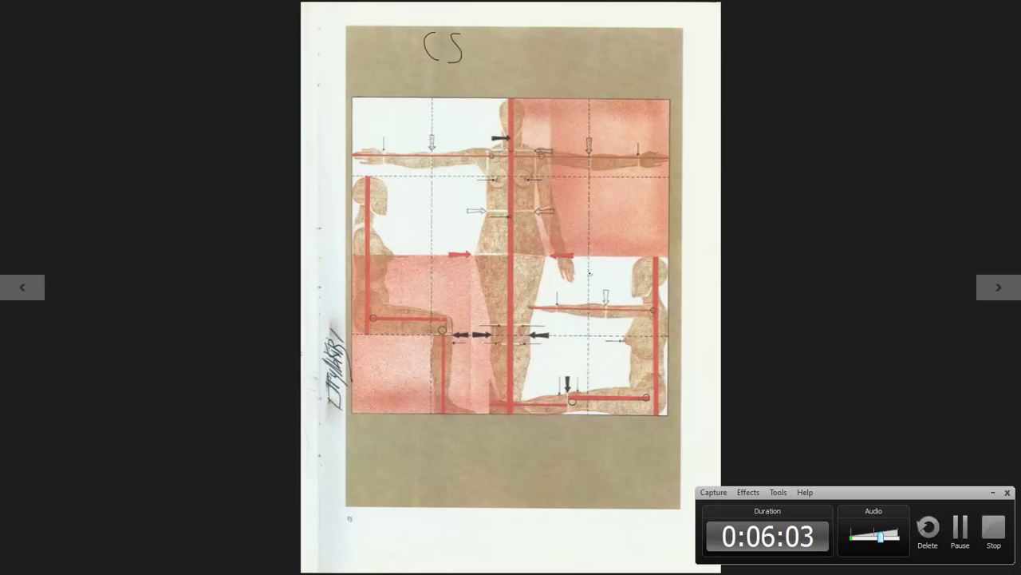
pyautogui.moveTo(423, 26); pyautogui.dragTo(417, 65)
pyautogui.moveTo(467, 27); pyautogui.dragTo(468, 67)
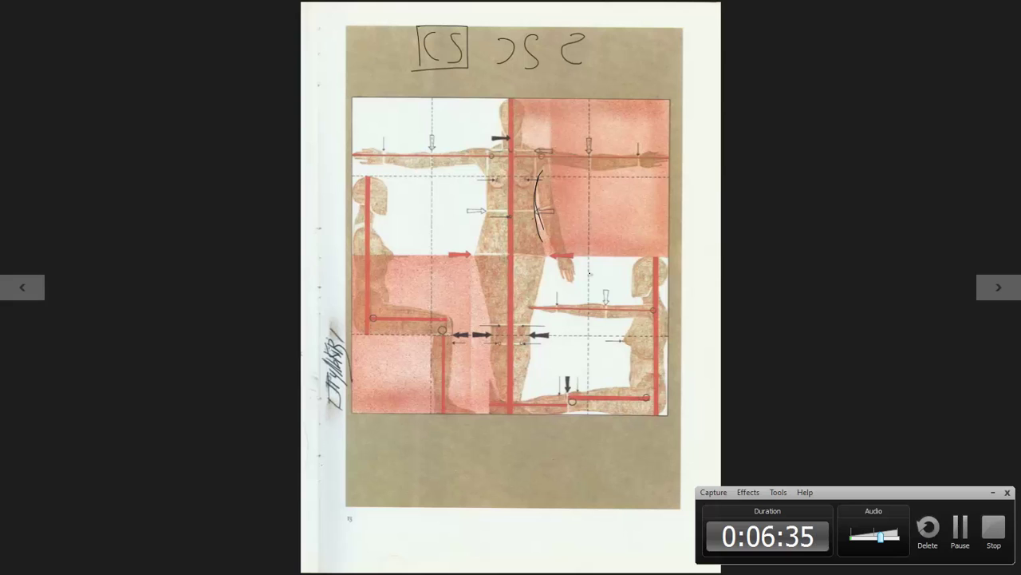
# - Draw and darken a curve down the central standing figure
pyautogui.moveTo(542, 268); pyautogui.dragTo(520, 399)
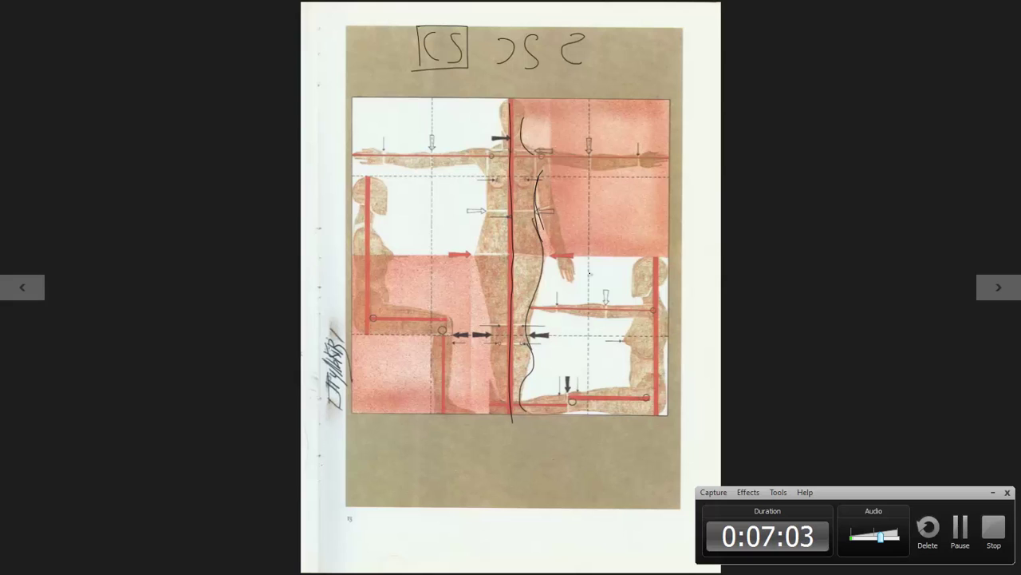
pyautogui.moveTo(538, 172); pyautogui.dragTo(528, 215)
pyautogui.moveTo(539, 171); pyautogui.dragTo(532, 217)
pyautogui.moveTo(543, 169); pyautogui.dragTo(520, 410)
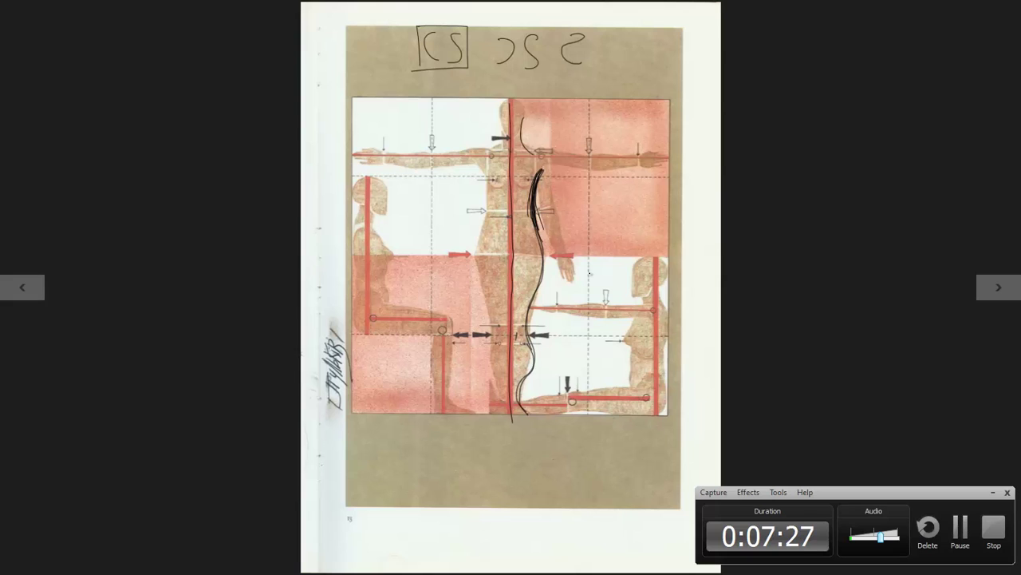
# - Ink a line from the figure's shoulder along the outstretched arm, plus a wavy arm stroke
pyautogui.moveTo(533, 151); pyautogui.dragTo(559, 148)
pyautogui.moveTo(562, 152); pyautogui.dragTo(590, 157)
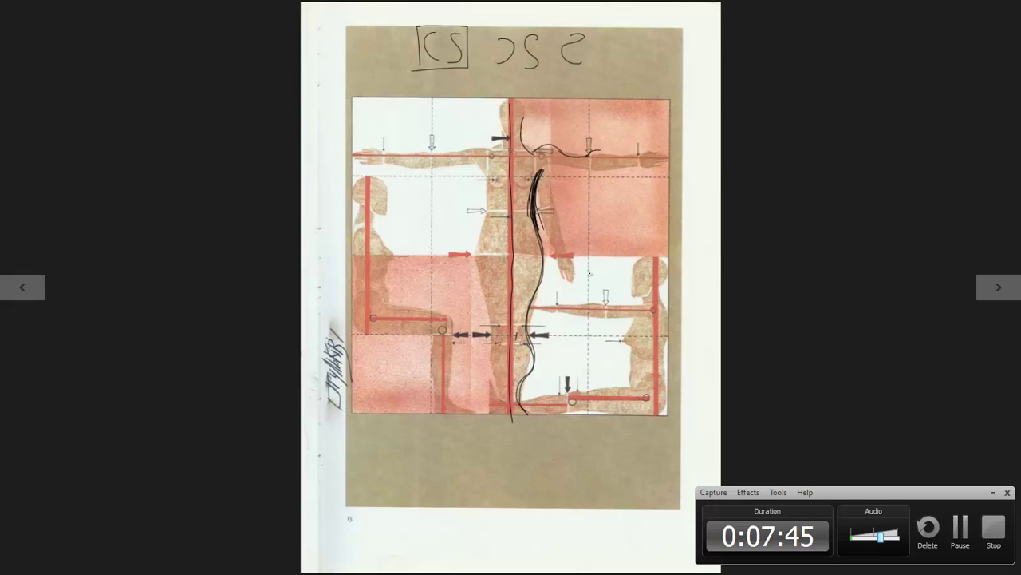
pyautogui.moveTo(590, 155); pyautogui.dragTo(617, 158)
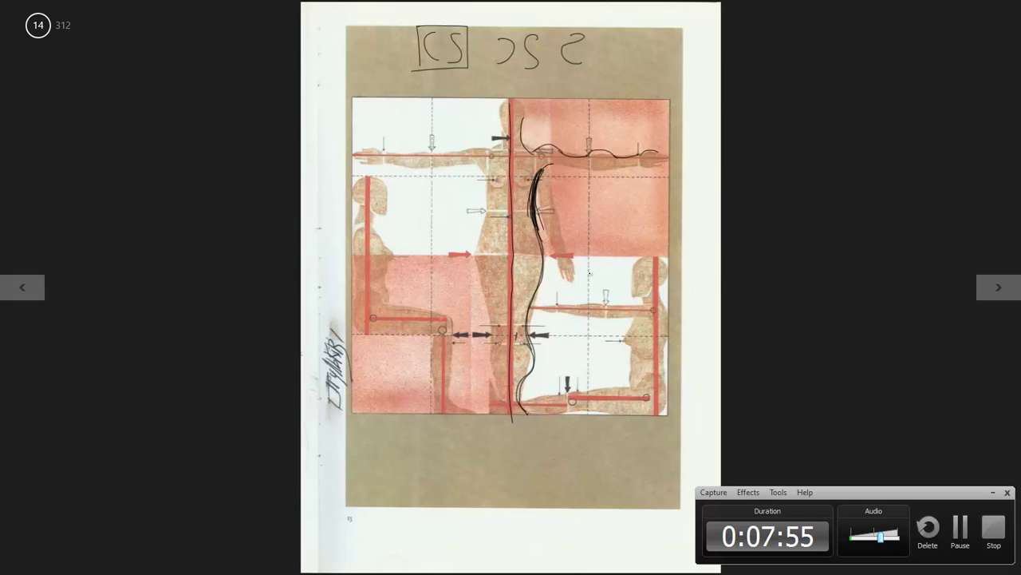
pyautogui.moveTo(555, 165)
pyautogui.mouseDown()
pyautogui.moveTo(593, 173)
pyautogui.moveTo(666, 163)
pyautogui.mouseUp()
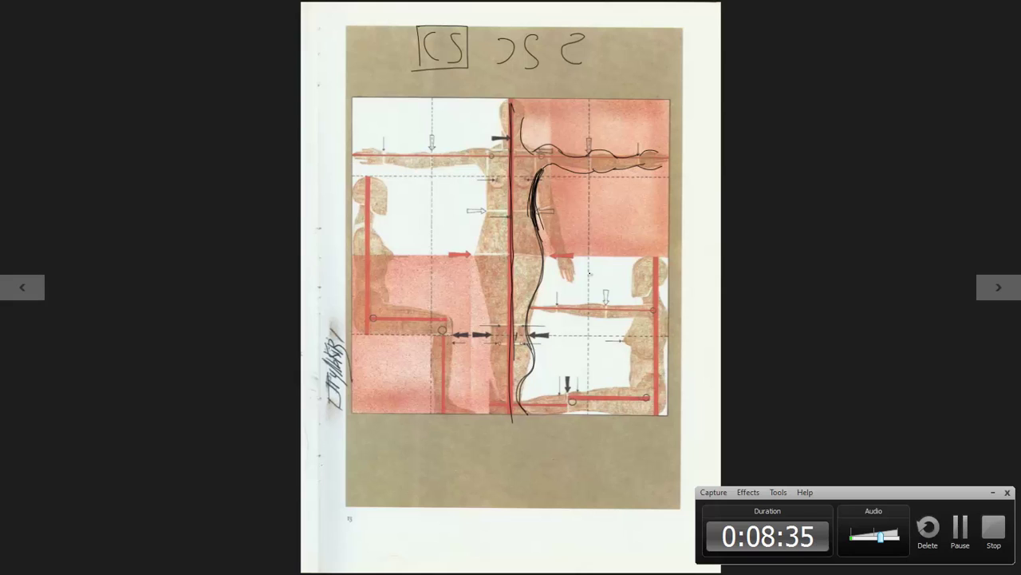
# - Draw an arrow across the figure's chest and several lines down and beside the centre
pyautogui.moveTo(431, 203); pyautogui.dragTo(632, 190)
pyautogui.moveTo(632, 190); pyautogui.dragTo(599, 203)
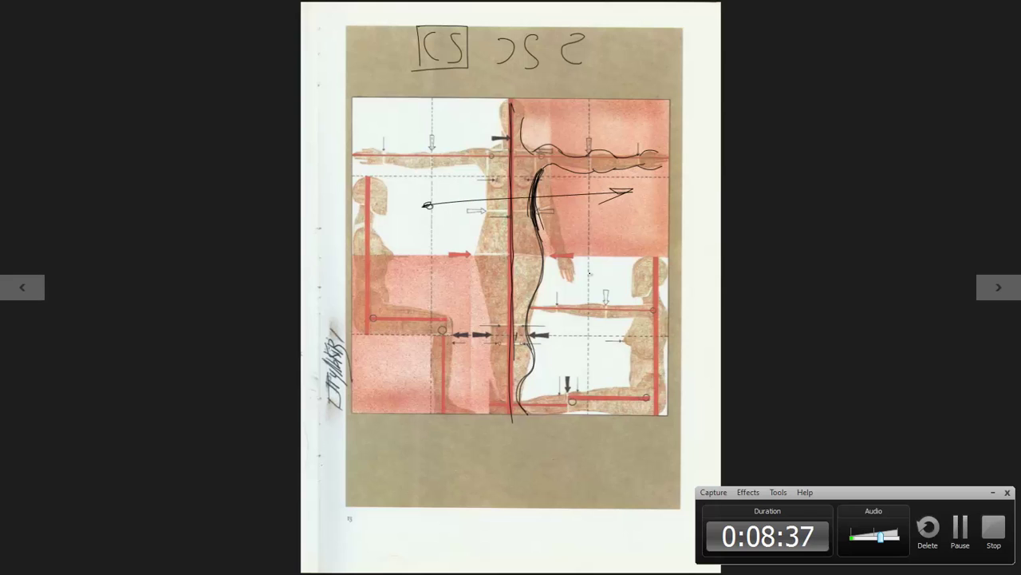
pyautogui.moveTo(544, 166)
pyautogui.mouseDown()
pyautogui.moveTo(528, 395)
pyautogui.moveTo(482, 496)
pyautogui.mouseUp()
pyautogui.moveTo(541, 188)
pyautogui.mouseDown()
pyautogui.moveTo(522, 374)
pyautogui.moveTo(532, 448)
pyautogui.mouseUp()
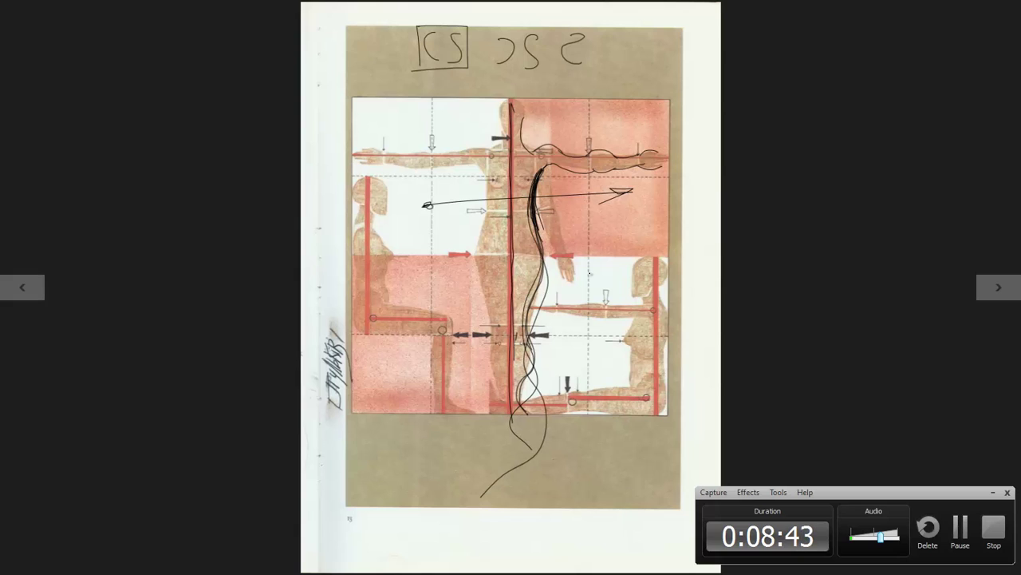
pyautogui.moveTo(494, 154)
pyautogui.mouseDown()
pyautogui.moveTo(498, 295)
pyautogui.moveTo(487, 361)
pyautogui.mouseUp()
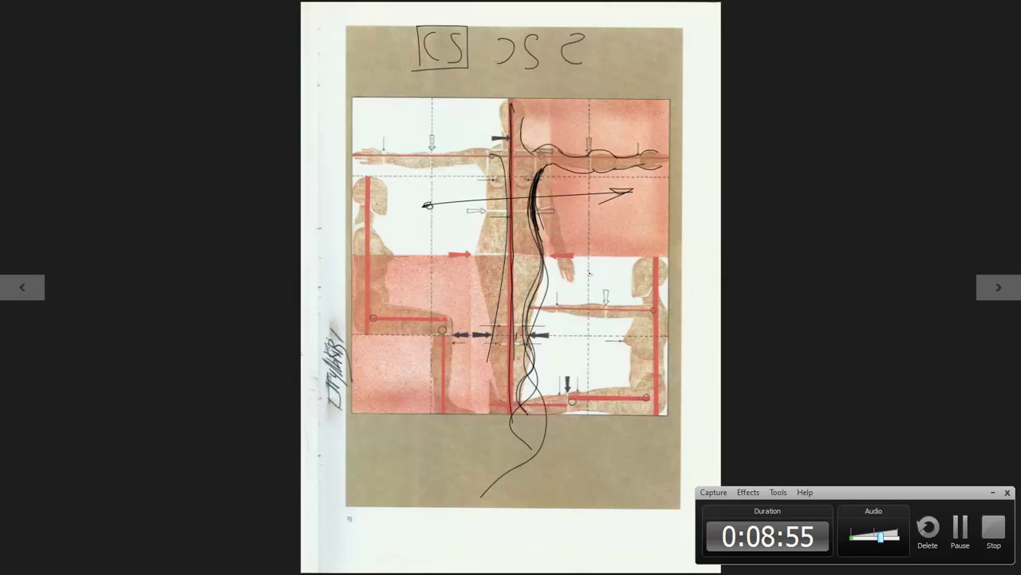
pyautogui.moveTo(527, 205); pyautogui.dragTo(534, 273)
pyautogui.moveTo(541, 233); pyautogui.dragTo(528, 377)
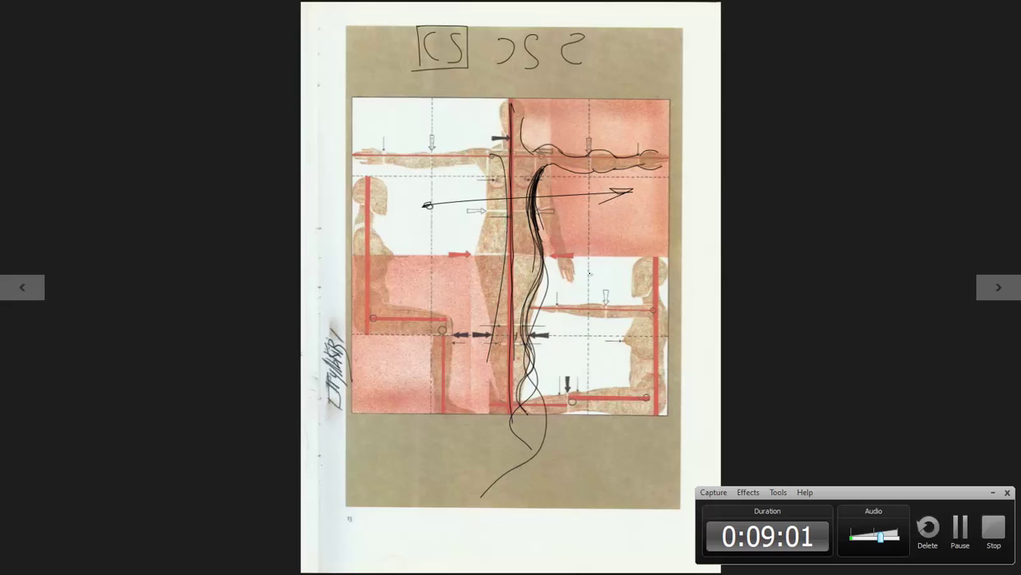
# - Flip forward two pages, then return to the annotated page 14
pyautogui.press('Right')
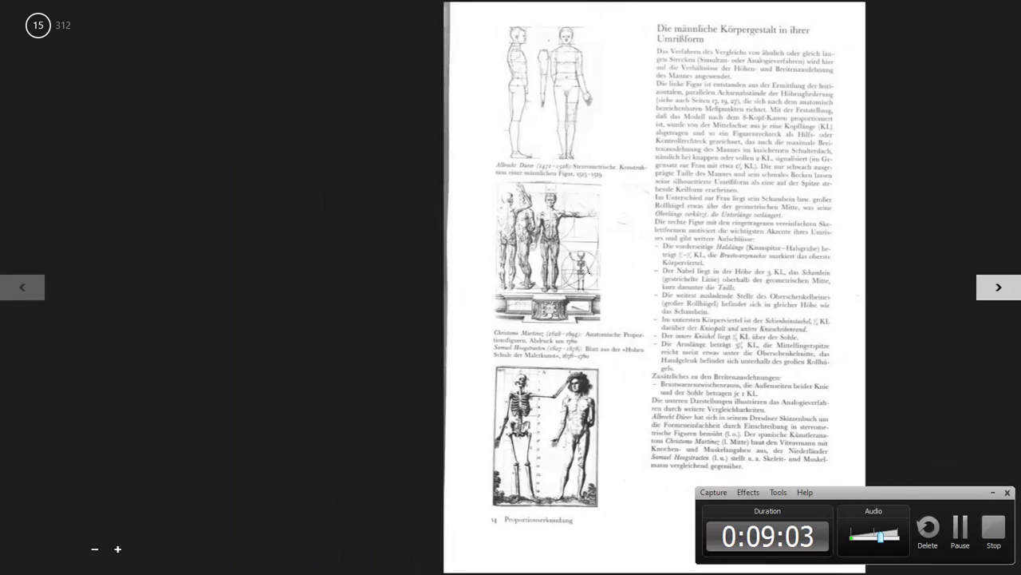
pyautogui.press('Right')
pyautogui.press('Left')
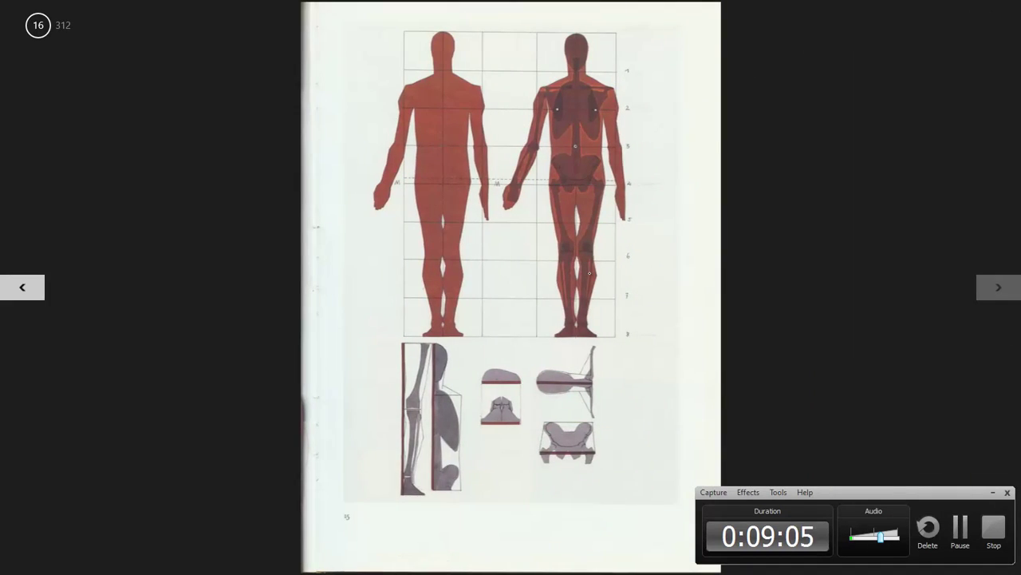
pyautogui.press('Left')
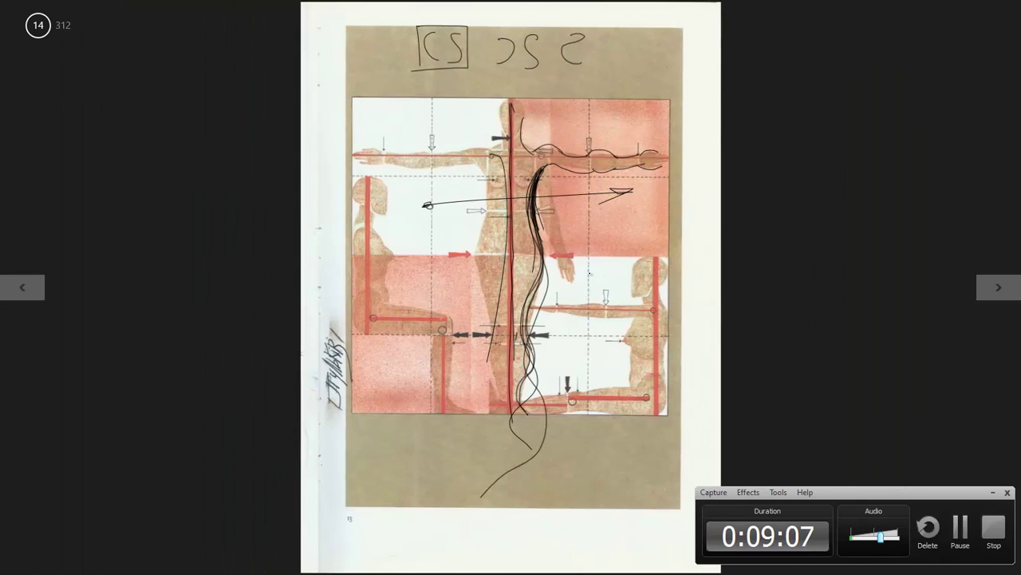
# - Start a face outline under the arrowhead with two darkened vertical strokes
pyautogui.moveTo(608, 203); pyautogui.dragTo(595, 240)
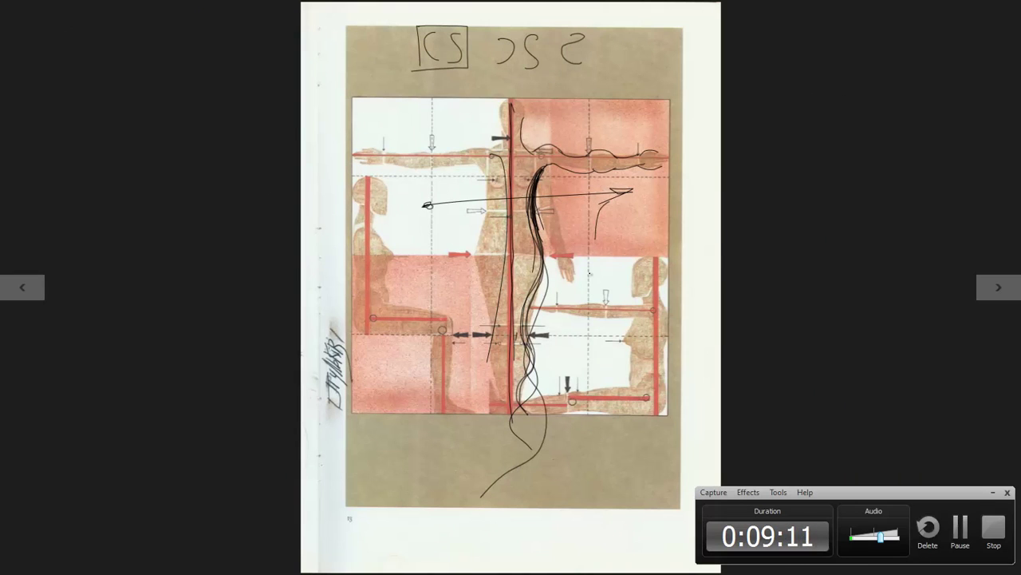
pyautogui.moveTo(573, 210)
pyautogui.mouseDown()
pyautogui.moveTo(572, 232)
pyautogui.moveTo(622, 233)
pyautogui.moveTo(625, 248)
pyautogui.mouseUp()
pyautogui.moveTo(621, 209); pyautogui.dragTo(623, 238)
pyautogui.moveTo(573, 209); pyautogui.dragTo(574, 233)
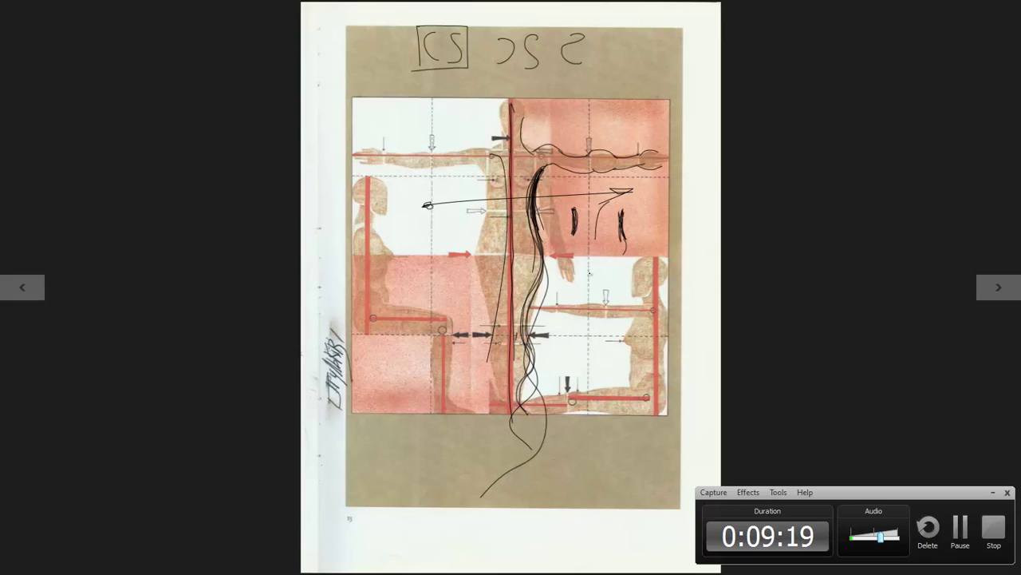
pyautogui.moveTo(622, 207); pyautogui.dragTo(623, 247)
pyautogui.moveTo(571, 199); pyautogui.dragTo(570, 243)
# - Extend both sides of the face down to the chin and scribble in the eyes
pyautogui.moveTo(568, 238)
pyautogui.mouseDown()
pyautogui.moveTo(565, 266)
pyautogui.moveTo(626, 276)
pyautogui.mouseUp()
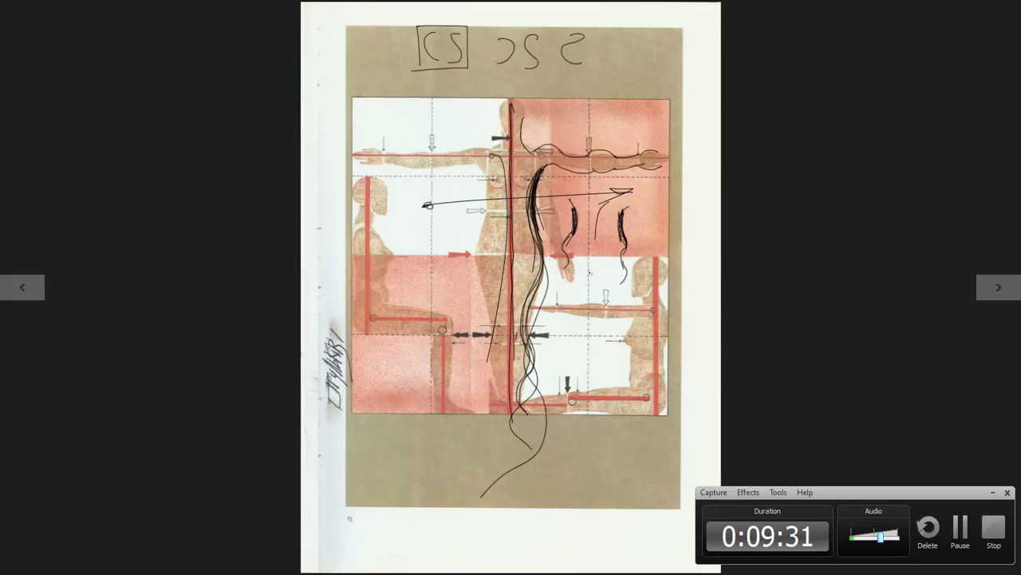
pyautogui.moveTo(565, 262); pyautogui.dragTo(561, 284)
pyautogui.moveTo(624, 278); pyautogui.dragTo(616, 295)
pyautogui.moveTo(559, 272); pyautogui.dragTo(572, 322)
pyautogui.moveTo(616, 297); pyautogui.dragTo(598, 340)
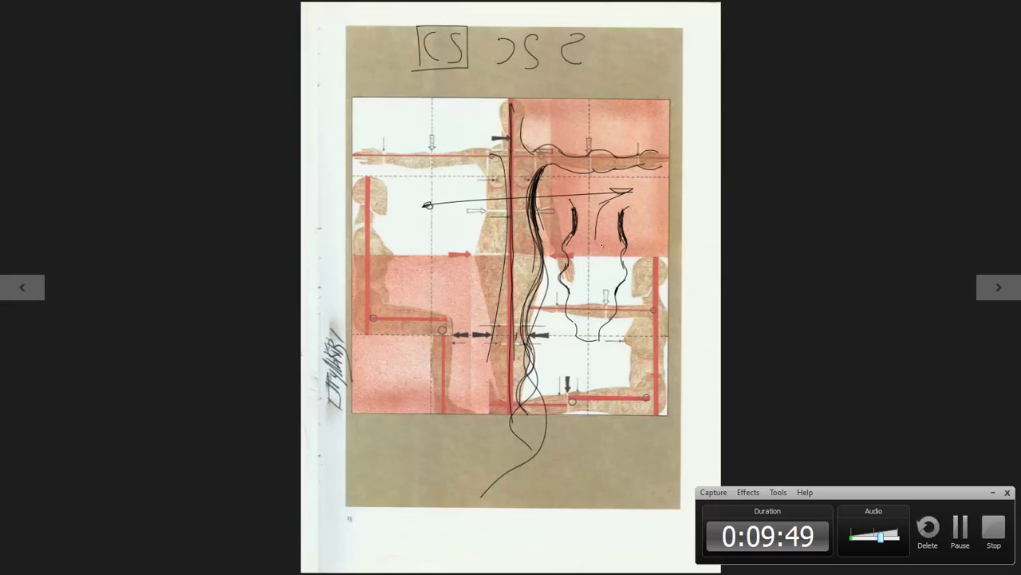
pyautogui.moveTo(605, 257)
pyautogui.mouseDown()
pyautogui.moveTo(615, 267)
pyautogui.moveTo(582, 270)
pyautogui.moveTo(576, 257)
pyautogui.moveTo(625, 253)
pyautogui.mouseUp()
# - Add the nose and mouth, long hair strands down the jaw, and a stroke near the top figure
pyautogui.moveTo(586, 291); pyautogui.dragTo(597, 292)
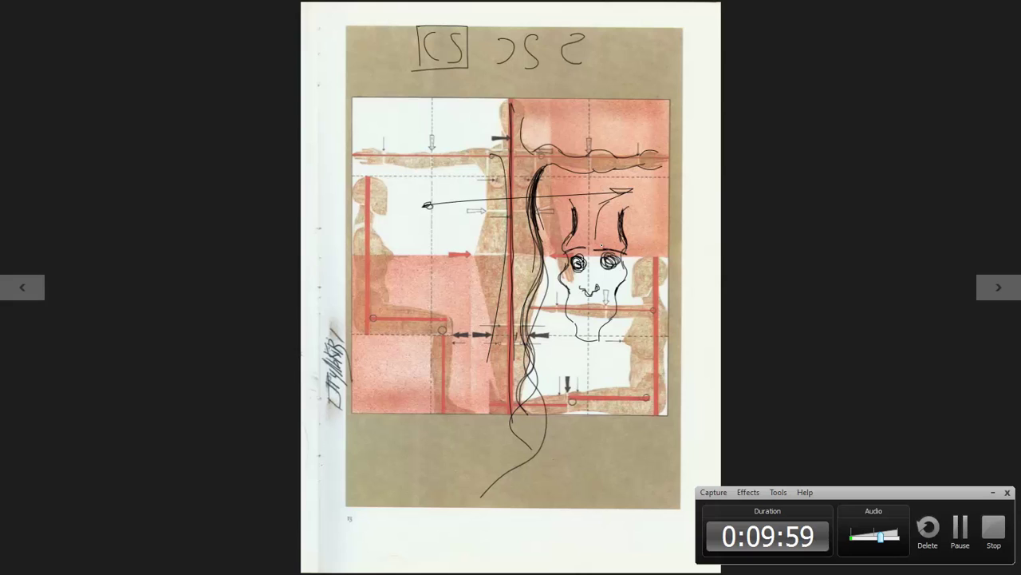
pyautogui.moveTo(591, 286); pyautogui.dragTo(610, 316)
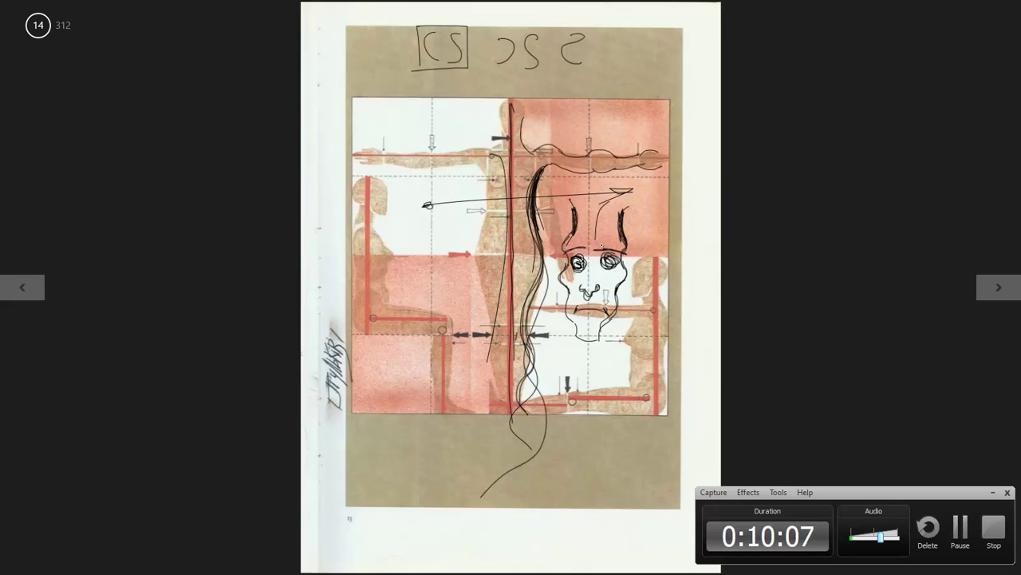
pyautogui.moveTo(634, 208); pyautogui.dragTo(594, 355)
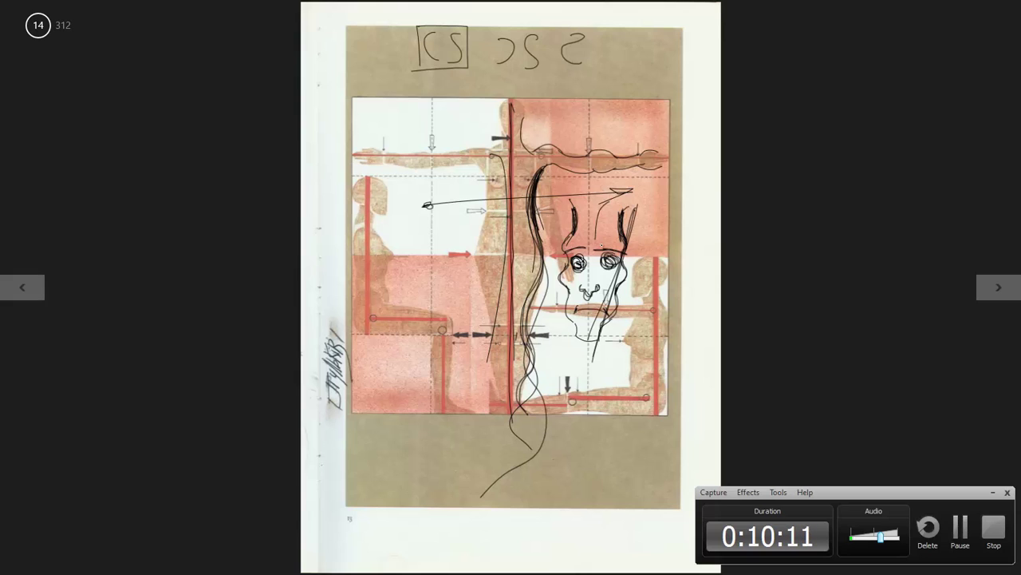
pyautogui.moveTo(639, 206); pyautogui.dragTo(589, 372)
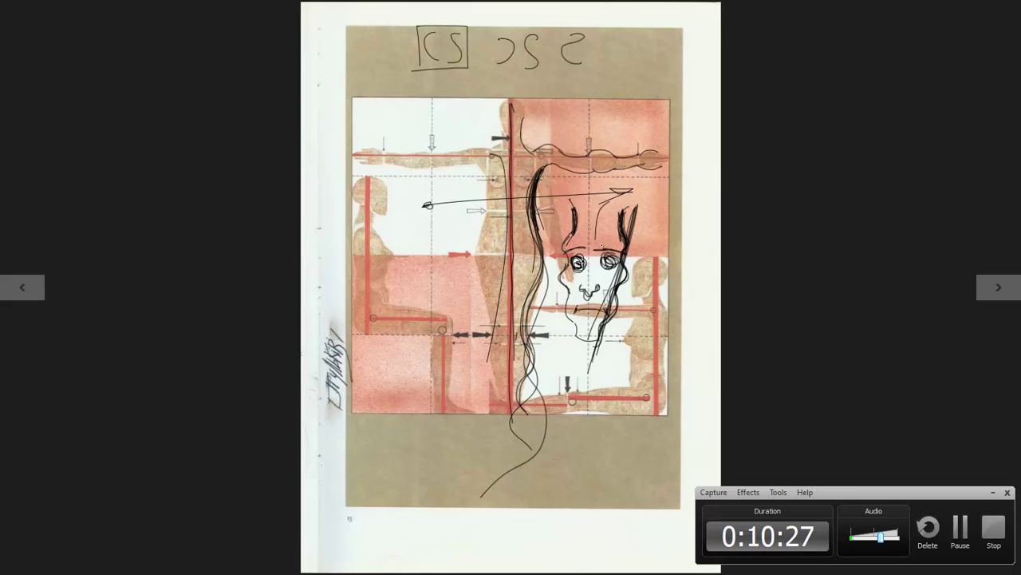
pyautogui.moveTo(590, 131); pyautogui.dragTo(587, 181)
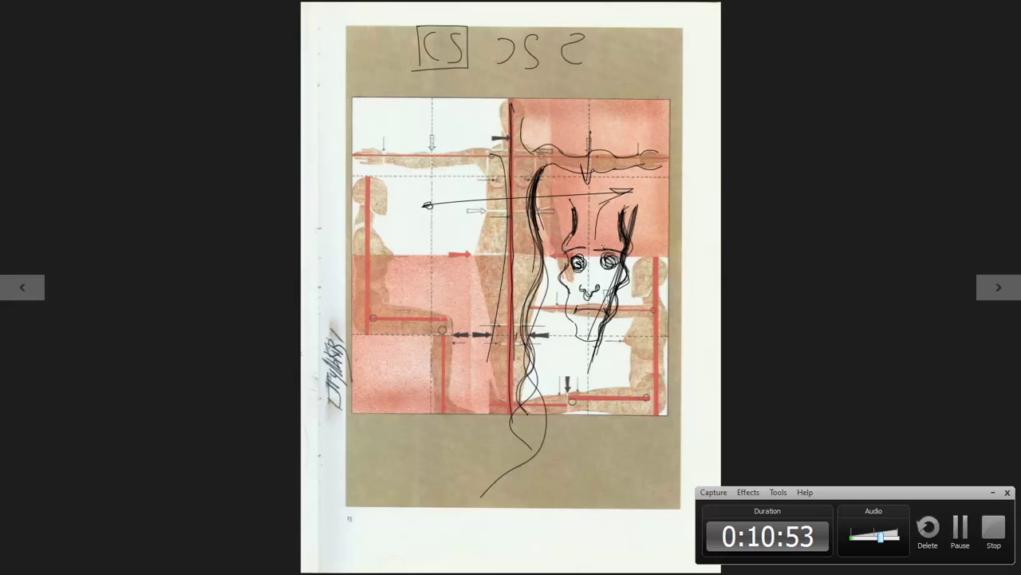
# - Back in Photoshop, add a new Layer 2 and hide Layer 1's handwritten notes
pyautogui.hotkey('alt', 'Tab')
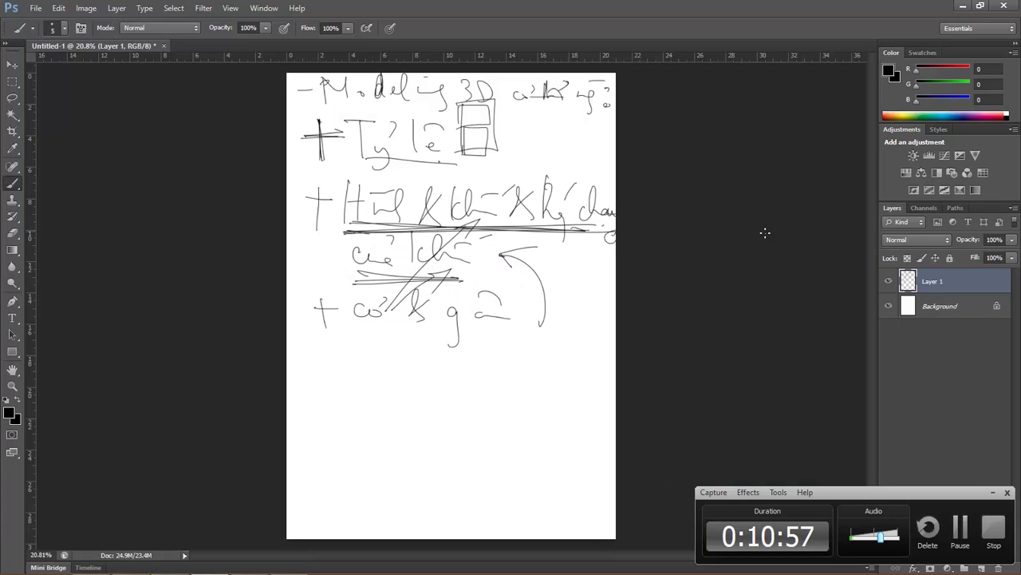
pyautogui.hotkey('ctrl', 'shift', 'n')
pyautogui.press('Return')
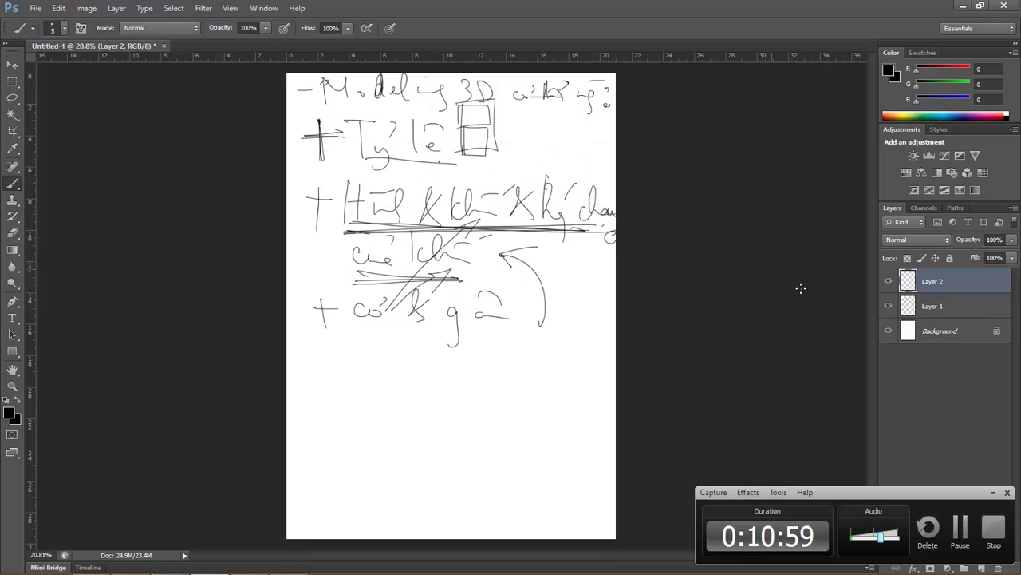
pyautogui.click(888, 306)
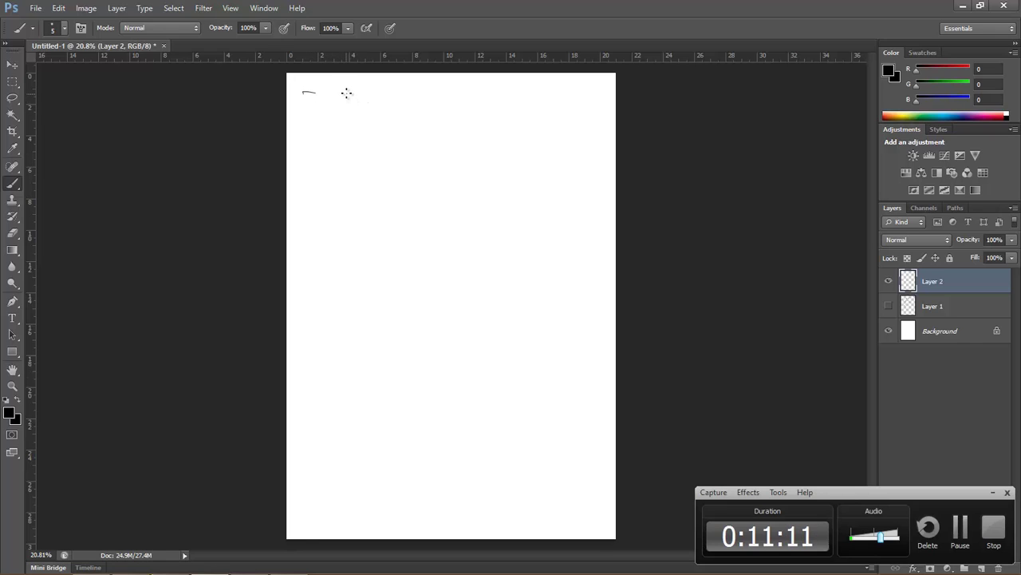
# - Sketch a hatched sphere and shaded cylinder, with two arrows pointing at the cylinder
pyautogui.moveTo(344, 94)
pyautogui.mouseDown()
pyautogui.moveTo(372, 130)
pyautogui.moveTo(342, 95)
pyautogui.moveTo(360, 129)
pyautogui.moveTo(322, 120)
pyautogui.moveTo(351, 111)
pyautogui.moveTo(335, 129)
pyautogui.moveTo(356, 127)
pyautogui.mouseUp()
pyautogui.moveTo(405, 96)
pyautogui.mouseDown()
pyautogui.moveTo(404, 137)
pyautogui.moveTo(440, 98)
pyautogui.moveTo(409, 112)
pyautogui.moveTo(419, 118)
pyautogui.moveTo(411, 132)
pyautogui.moveTo(426, 132)
pyautogui.moveTo(416, 139)
pyautogui.mouseUp()
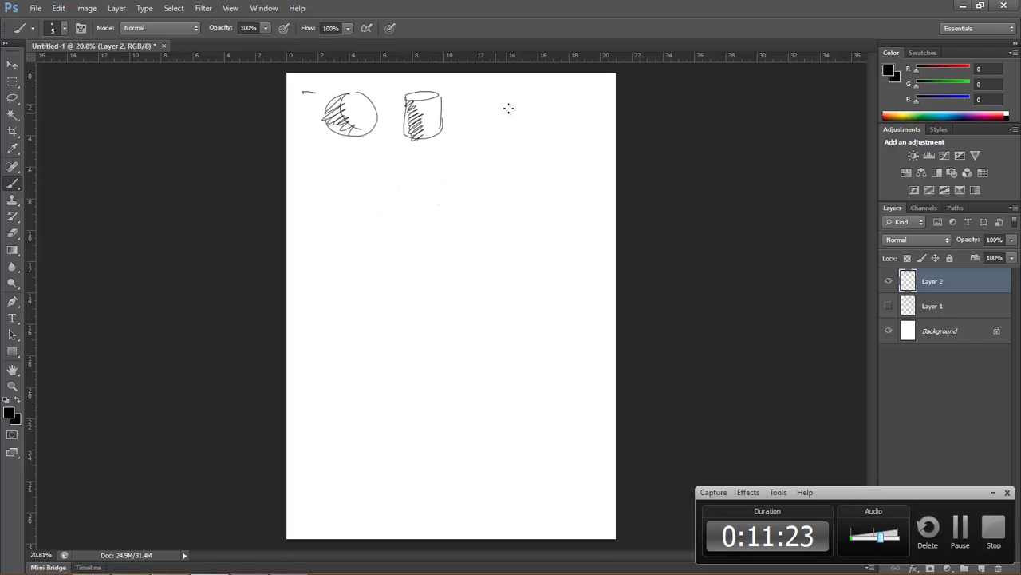
pyautogui.click(534, 111)
pyautogui.keyDown('shift'); pyautogui.click(488, 112); pyautogui.keyUp('shift')
pyautogui.moveTo(497, 107)
pyautogui.mouseDown()
pyautogui.moveTo(480, 112)
pyautogui.moveTo(499, 118)
pyautogui.mouseUp()
pyautogui.moveTo(499, 122)
pyautogui.mouseDown()
pyautogui.moveTo(482, 127)
pyautogui.moveTo(499, 135)
pyautogui.mouseUp()
pyautogui.keyDown('shift'); pyautogui.click(530, 128); pyautogui.keyUp('shift')
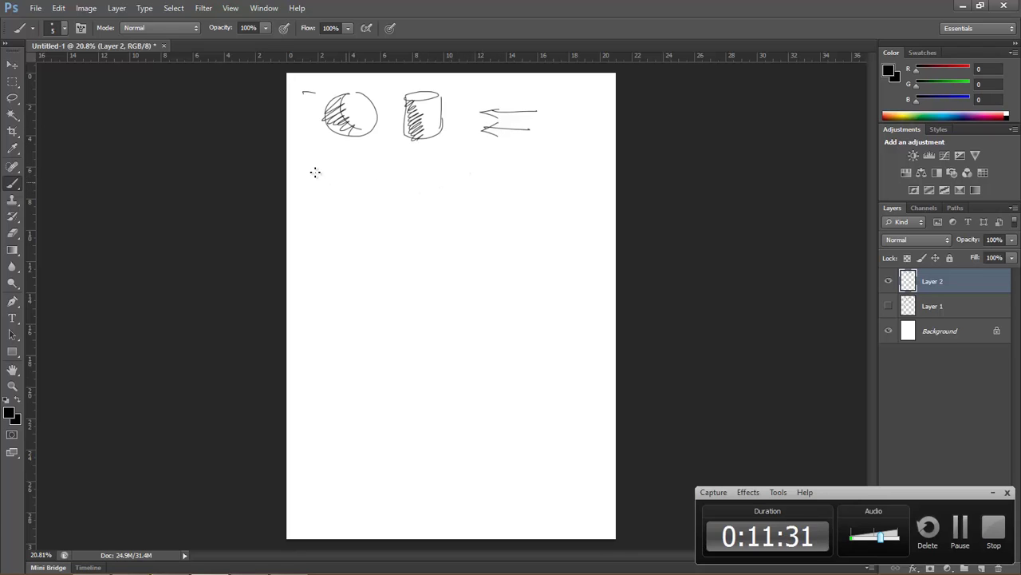
# - Draw a cube and a long box below, an arrow toward them, and a head arc beneath
pyautogui.moveTo(336, 159)
pyautogui.mouseDown()
pyautogui.moveTo(336, 192)
pyautogui.moveTo(367, 156)
pyautogui.moveTo(367, 191)
pyautogui.moveTo(351, 147)
pyautogui.moveTo(383, 148)
pyautogui.moveTo(383, 190)
pyautogui.moveTo(407, 160)
pyautogui.mouseUp()
pyautogui.moveTo(406, 160)
pyautogui.mouseDown()
pyautogui.moveTo(464, 160)
pyautogui.moveTo(463, 192)
pyautogui.moveTo(406, 191)
pyautogui.moveTo(415, 148)
pyautogui.mouseUp()
pyautogui.moveTo(415, 149)
pyautogui.mouseDown()
pyautogui.moveTo(480, 147)
pyautogui.moveTo(464, 160)
pyautogui.moveTo(480, 184)
pyautogui.mouseUp()
pyautogui.moveTo(480, 184); pyautogui.dragTo(463, 191)
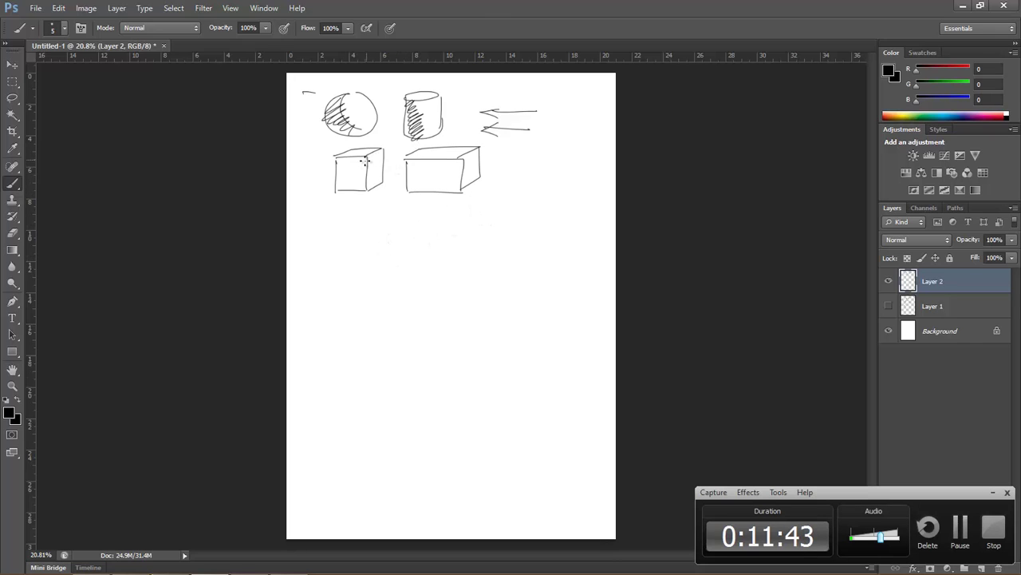
pyautogui.moveTo(335, 158)
pyautogui.mouseDown()
pyautogui.moveTo(367, 156)
pyautogui.moveTo(363, 190)
pyautogui.mouseUp()
pyautogui.moveTo(407, 159)
pyautogui.mouseDown()
pyautogui.moveTo(461, 158)
pyautogui.moveTo(461, 190)
pyautogui.mouseUp()
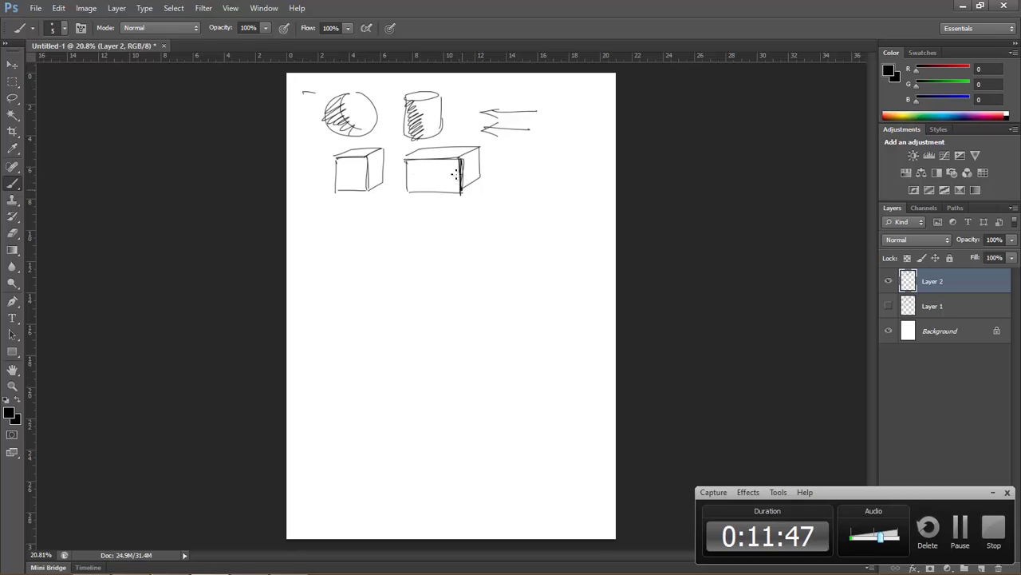
pyautogui.moveTo(533, 158)
pyautogui.mouseDown()
pyautogui.moveTo(447, 193)
pyautogui.moveTo(434, 182)
pyautogui.moveTo(415, 188)
pyautogui.moveTo(452, 162)
pyautogui.moveTo(346, 195)
pyautogui.moveTo(369, 171)
pyautogui.moveTo(330, 185)
pyautogui.moveTo(361, 162)
pyautogui.moveTo(341, 162)
pyautogui.mouseUp()
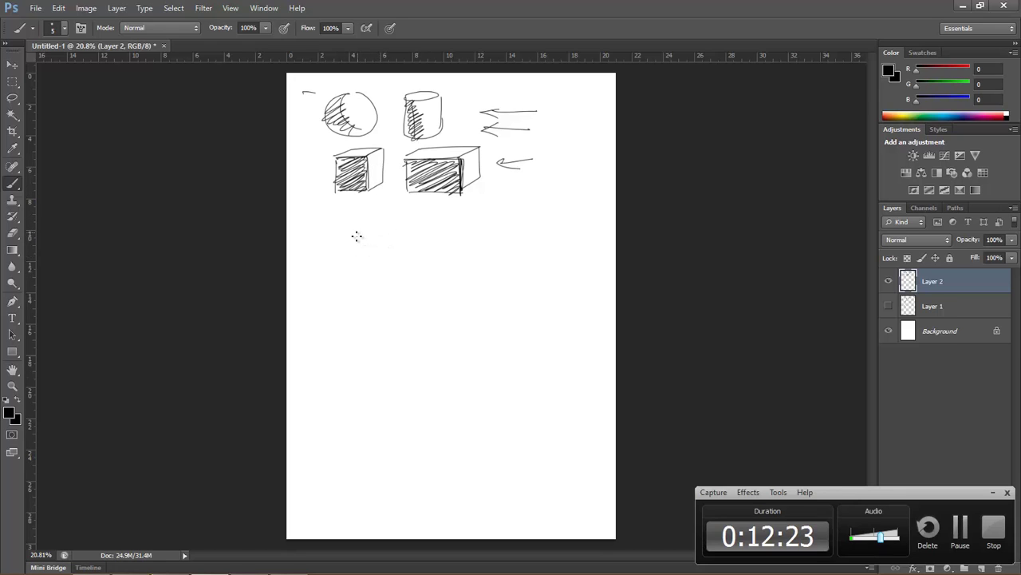
pyautogui.moveTo(339, 239); pyautogui.dragTo(423, 229)
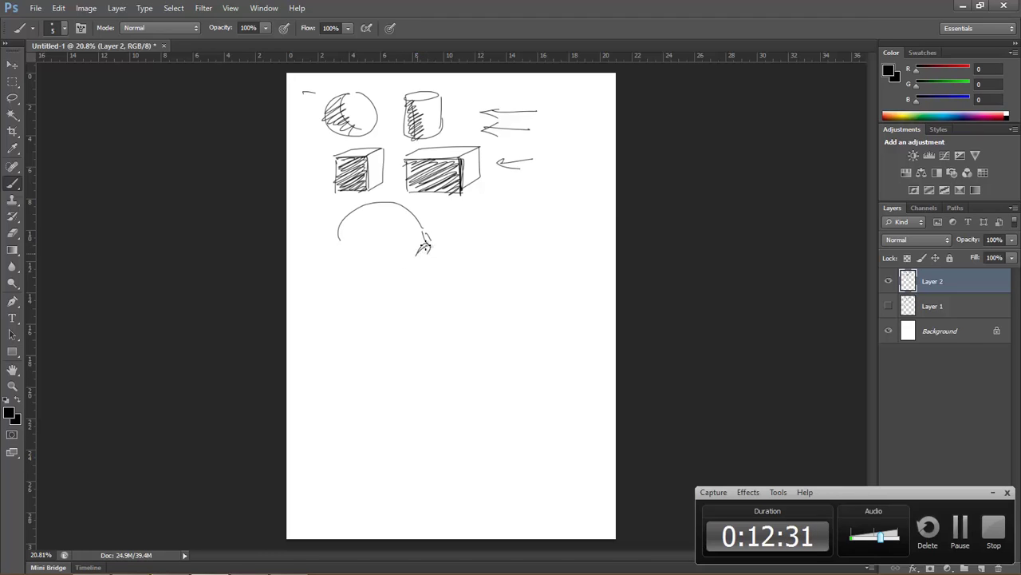
# - Add brow, mouth, chin and jaw to the profile head, then hatch jaw, neck and skull
pyautogui.moveTo(426, 247)
pyautogui.mouseDown()
pyautogui.moveTo(432, 277)
pyautogui.moveTo(410, 258)
pyautogui.moveTo(390, 267)
pyautogui.moveTo(406, 265)
pyautogui.mouseUp()
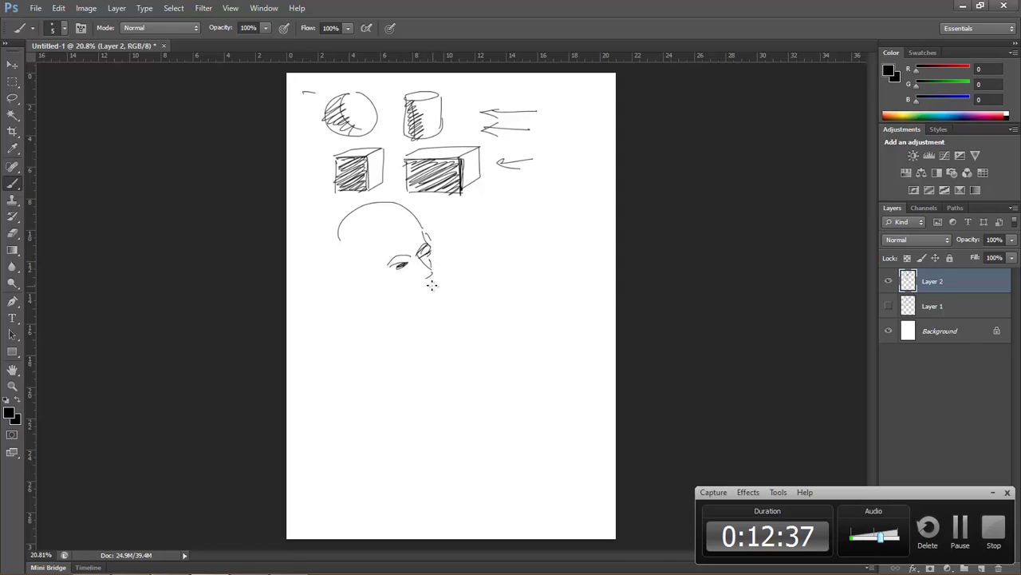
pyautogui.moveTo(417, 296); pyautogui.dragTo(430, 288)
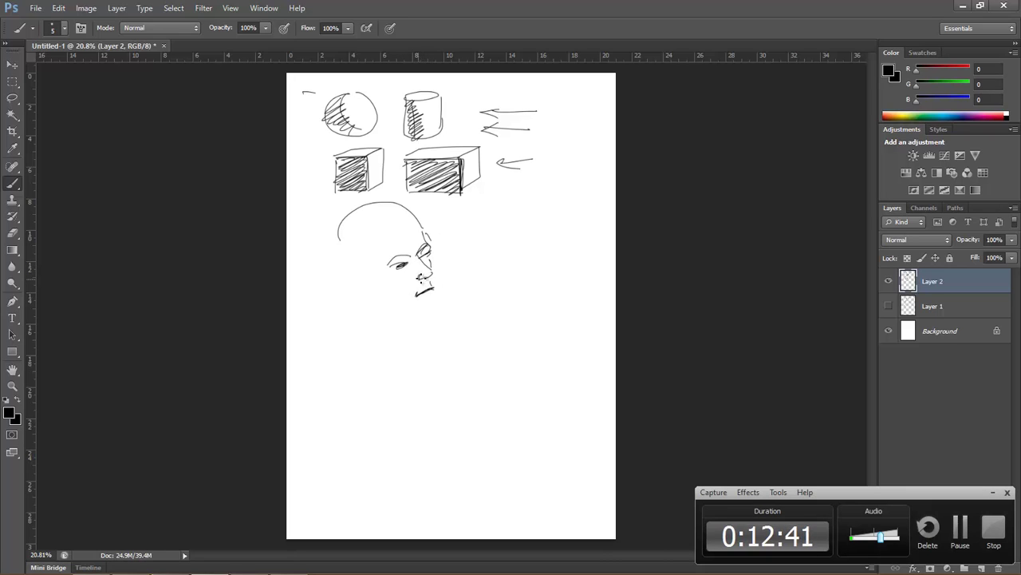
pyautogui.moveTo(431, 295)
pyautogui.mouseDown()
pyautogui.moveTo(427, 318)
pyautogui.moveTo(378, 308)
pyautogui.moveTo(369, 286)
pyautogui.mouseUp()
pyautogui.moveTo(334, 228)
pyautogui.mouseDown()
pyautogui.moveTo(330, 242)
pyautogui.moveTo(423, 233)
pyautogui.moveTo(342, 263)
pyautogui.moveTo(370, 287)
pyautogui.moveTo(361, 272)
pyautogui.mouseUp()
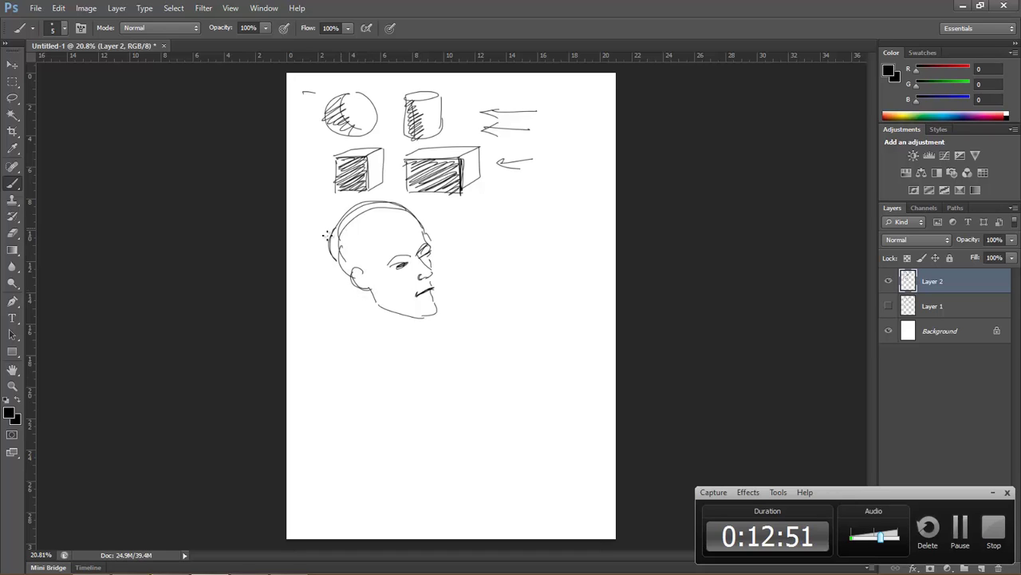
pyautogui.moveTo(335, 231)
pyautogui.mouseDown()
pyautogui.moveTo(351, 275)
pyautogui.moveTo(386, 199)
pyautogui.moveTo(423, 237)
pyautogui.mouseUp()
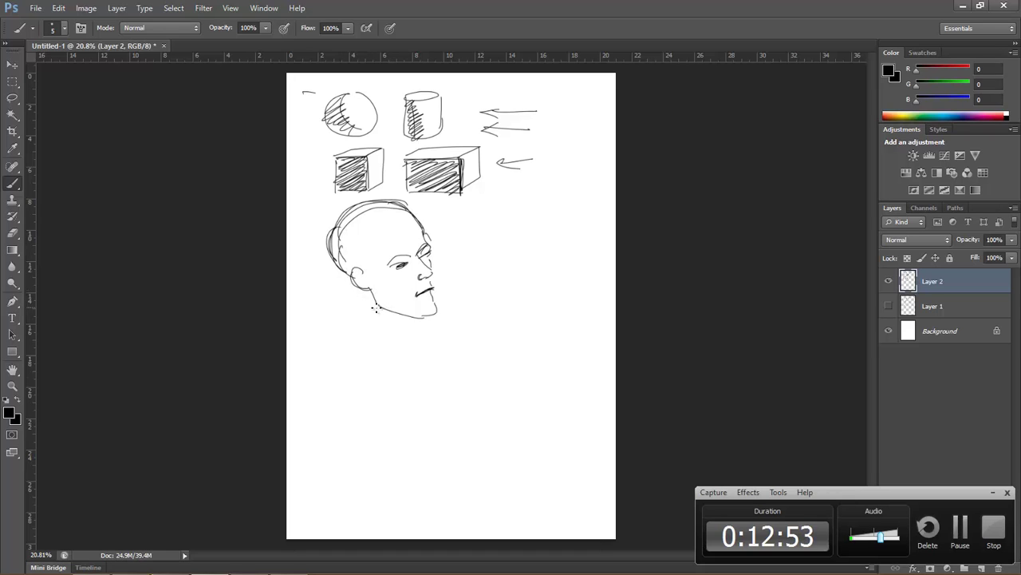
pyautogui.moveTo(378, 308)
pyautogui.mouseDown()
pyautogui.moveTo(437, 316)
pyautogui.moveTo(435, 301)
pyautogui.moveTo(419, 317)
pyautogui.moveTo(372, 303)
pyautogui.mouseUp()
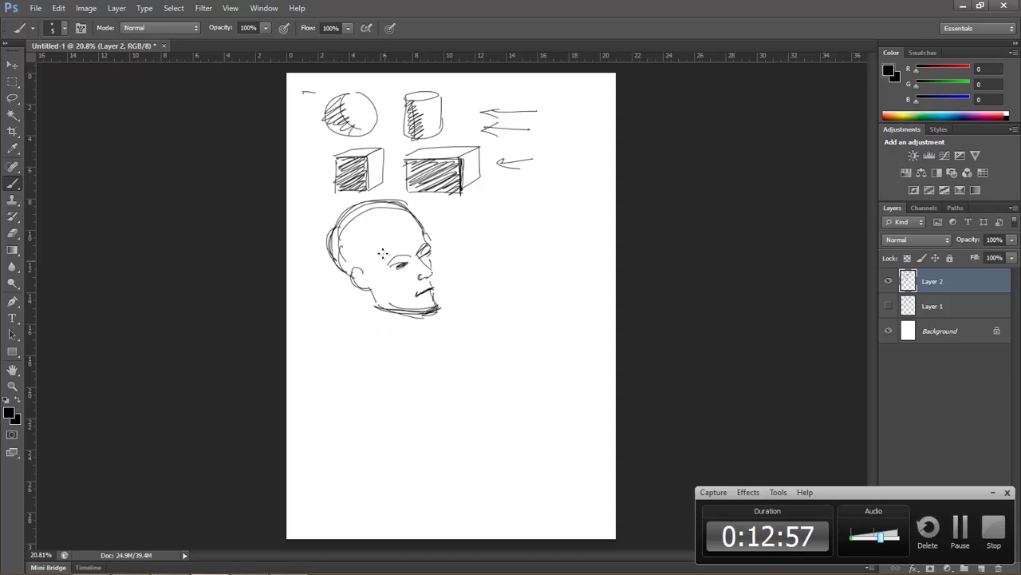
pyautogui.moveTo(364, 238)
pyautogui.mouseDown()
pyautogui.moveTo(407, 260)
pyautogui.moveTo(397, 269)
pyautogui.moveTo(415, 286)
pyautogui.moveTo(407, 315)
pyautogui.moveTo(381, 307)
pyautogui.mouseUp()
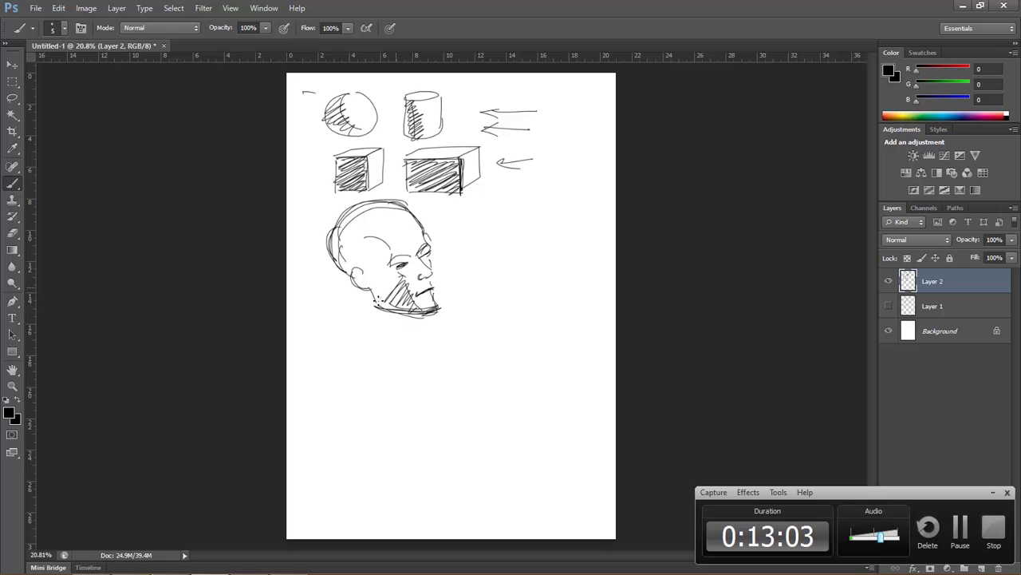
pyautogui.moveTo(387, 272); pyautogui.dragTo(375, 294)
pyautogui.moveTo(395, 249)
pyautogui.mouseDown()
pyautogui.moveTo(375, 284)
pyautogui.moveTo(339, 257)
pyautogui.mouseUp()
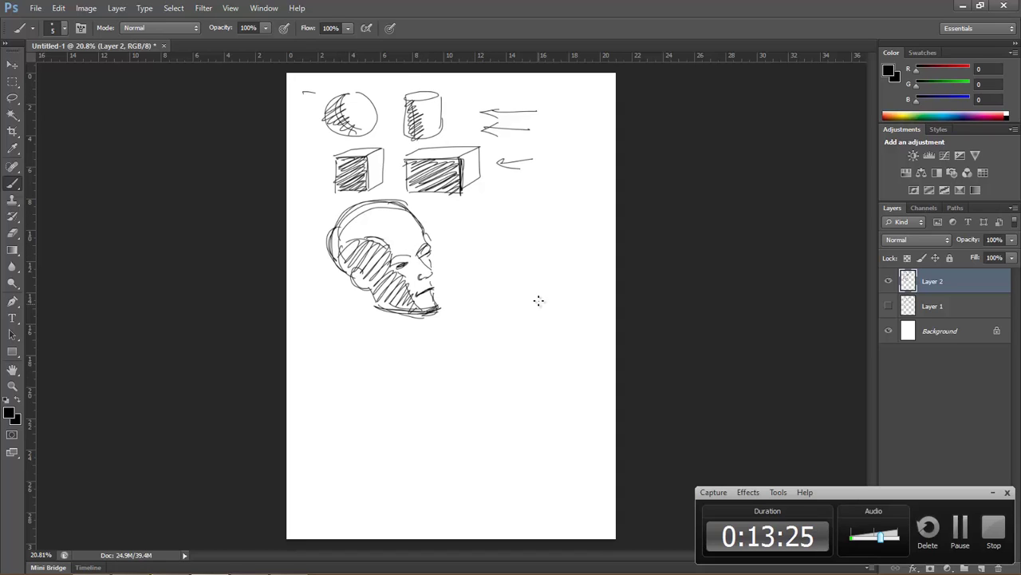
# - Draw a curve right of the head, hatch across the crown, and mark the eye
pyautogui.moveTo(540, 301); pyautogui.dragTo(468, 200)
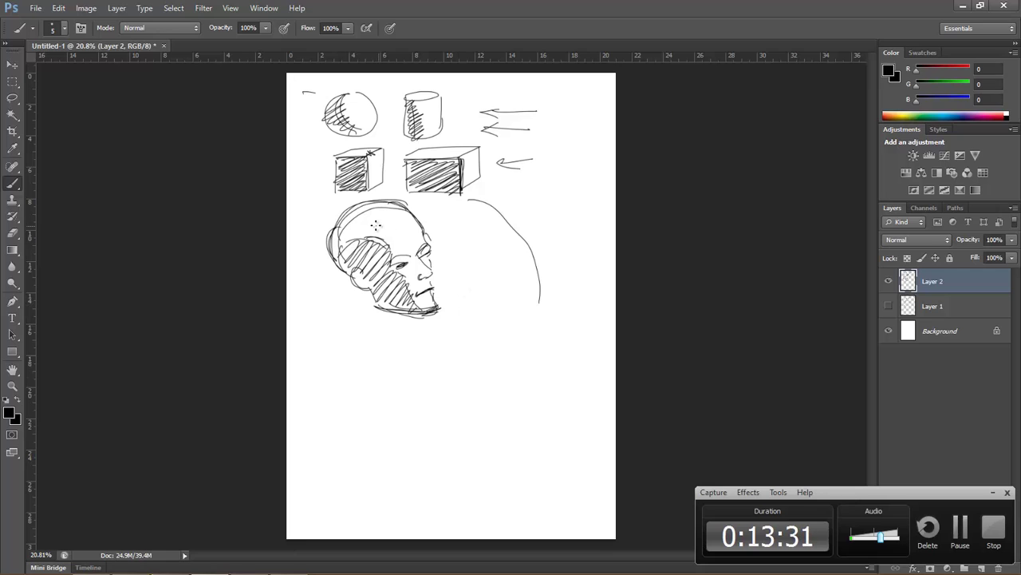
pyautogui.moveTo(403, 206)
pyautogui.mouseDown()
pyautogui.moveTo(381, 231)
pyautogui.moveTo(367, 226)
pyautogui.moveTo(350, 238)
pyautogui.mouseUp()
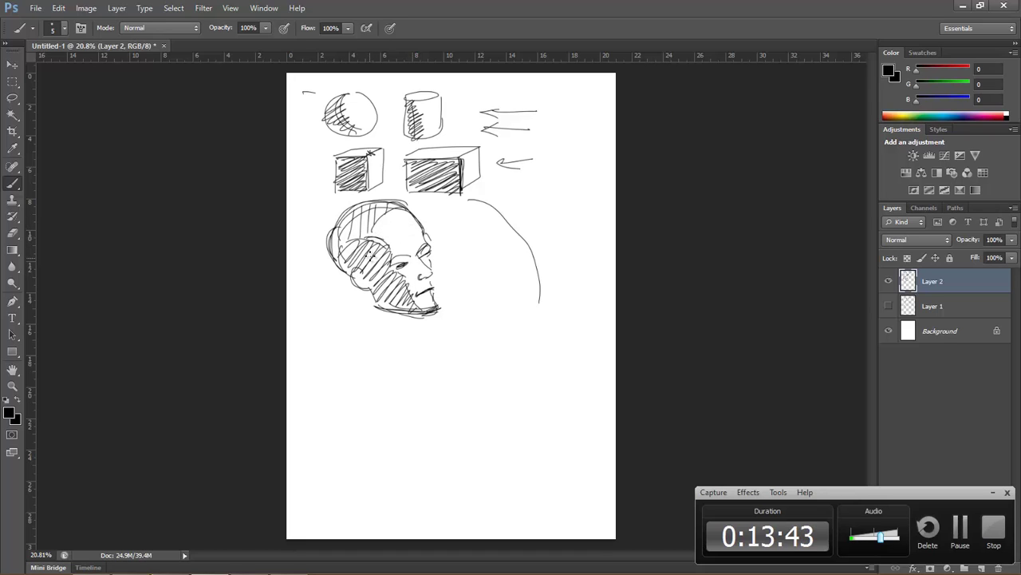
pyautogui.moveTo(372, 255); pyautogui.dragTo(370, 253)
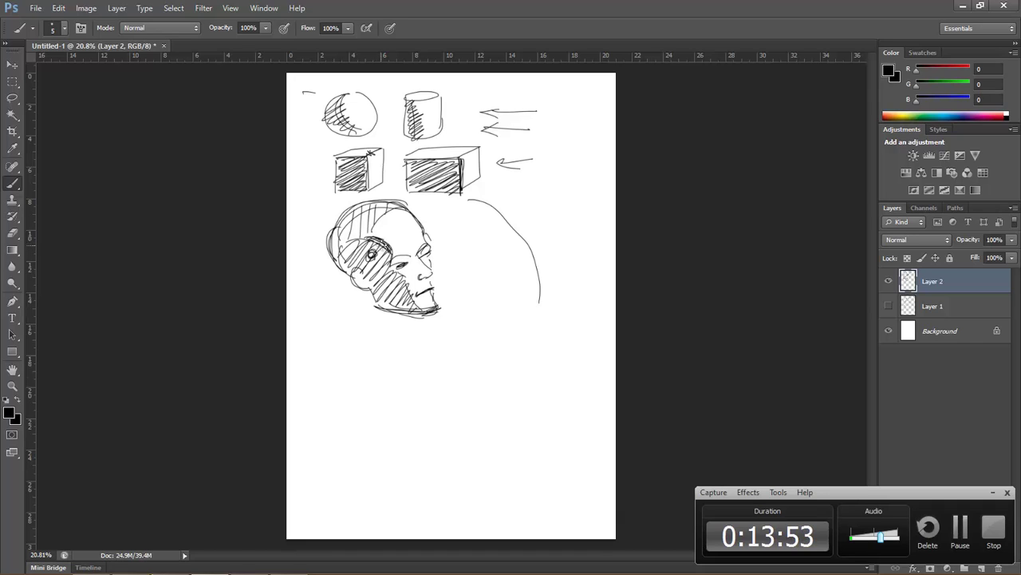
pyautogui.moveTo(383, 246)
pyautogui.mouseDown()
pyautogui.moveTo(375, 235)
pyautogui.moveTo(390, 244)
pyautogui.mouseUp()
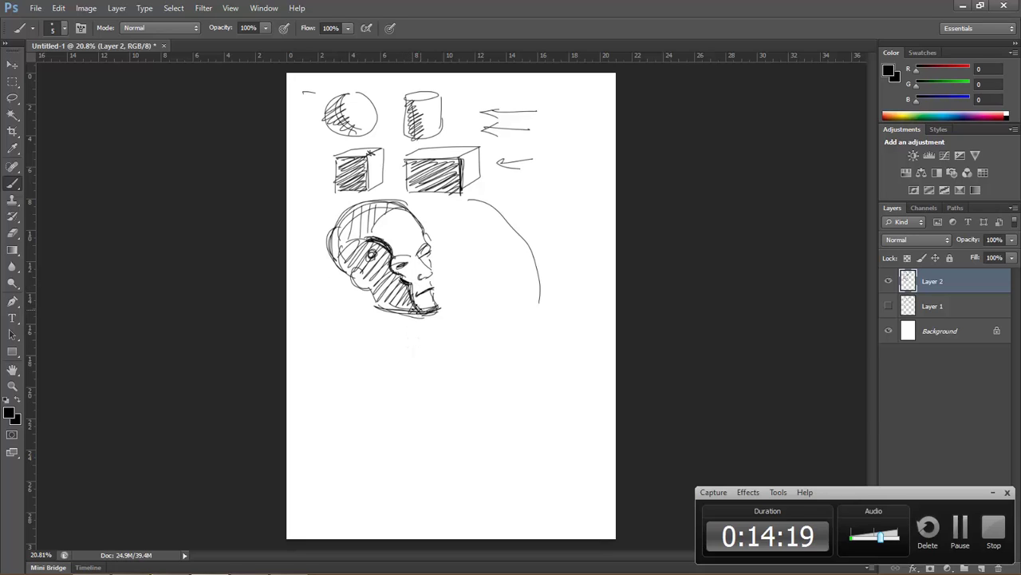
# - Deepen chin and jaw hatching, define the eye, and sketch a rough circle crossed by a curve
pyautogui.moveTo(400, 288); pyautogui.dragTo(407, 308)
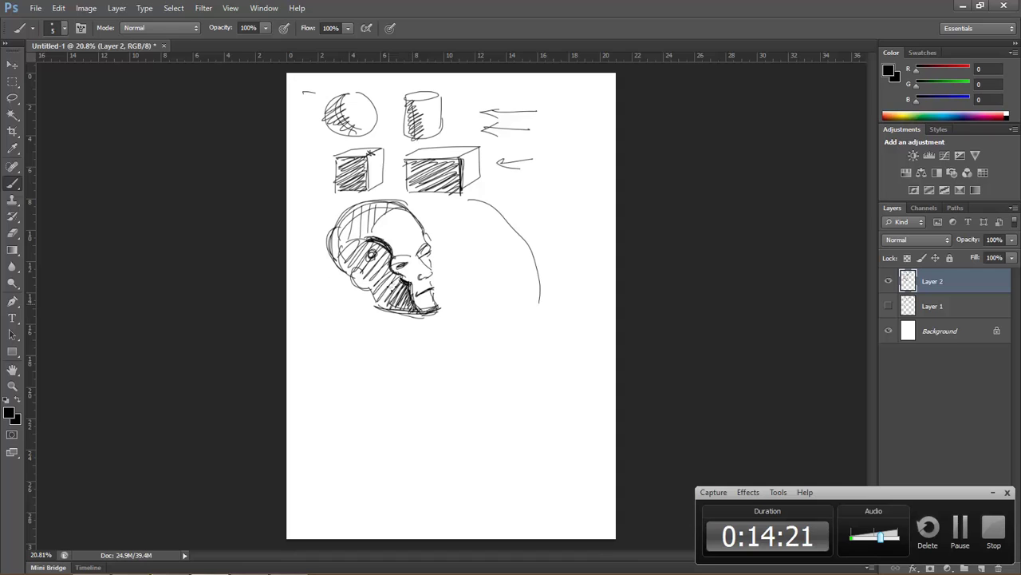
pyautogui.moveTo(372, 278); pyautogui.dragTo(395, 305)
pyautogui.moveTo(365, 257)
pyautogui.mouseDown()
pyautogui.moveTo(389, 292)
pyautogui.moveTo(384, 278)
pyautogui.mouseUp()
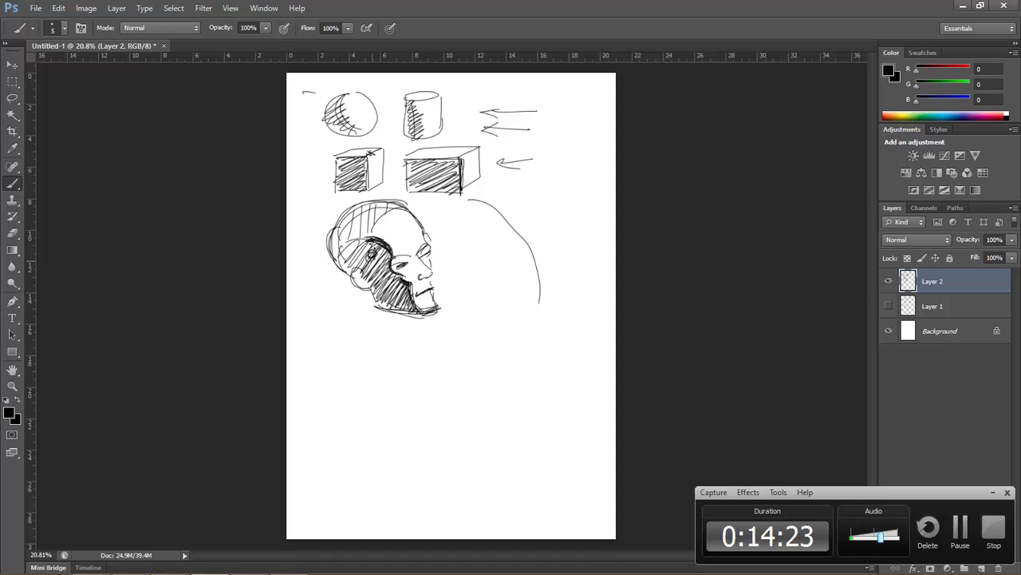
pyautogui.moveTo(351, 241)
pyautogui.mouseDown()
pyautogui.moveTo(375, 275)
pyautogui.moveTo(369, 251)
pyautogui.mouseUp()
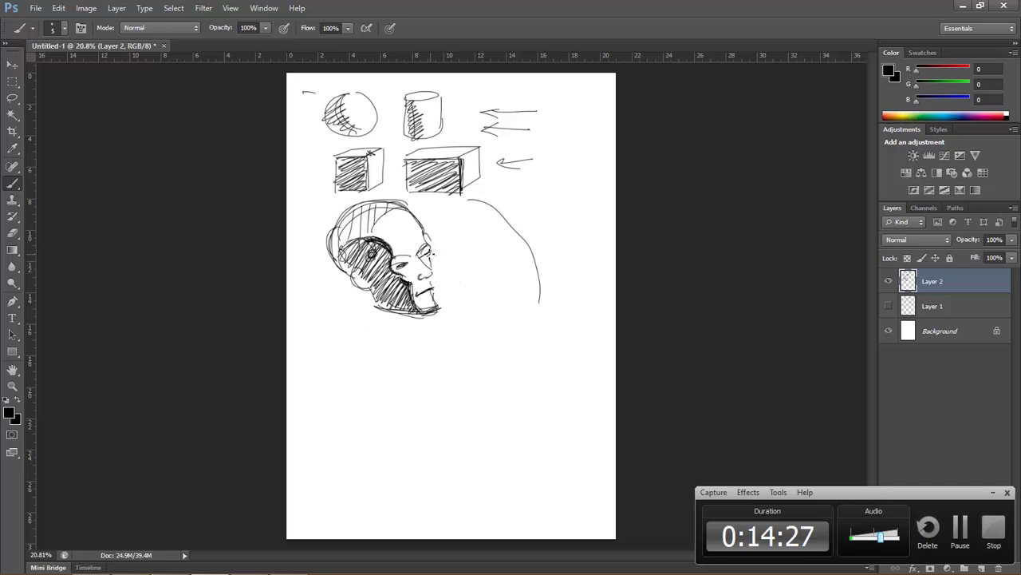
pyautogui.moveTo(427, 249); pyautogui.dragTo(420, 259)
pyautogui.moveTo(523, 206)
pyautogui.mouseDown()
pyautogui.moveTo(554, 255)
pyautogui.moveTo(548, 226)
pyautogui.mouseUp()
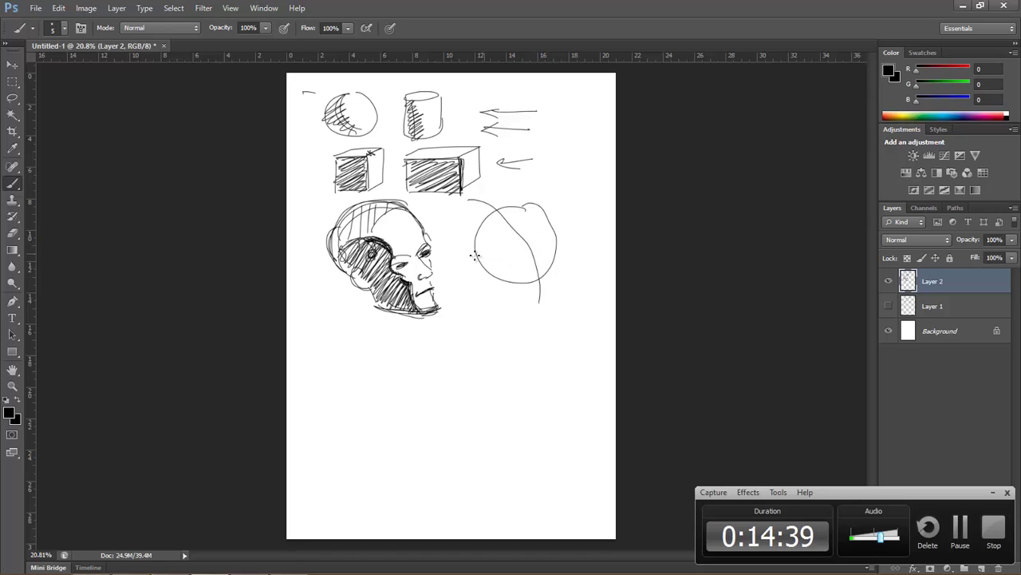
pyautogui.moveTo(468, 253); pyautogui.dragTo(570, 224)
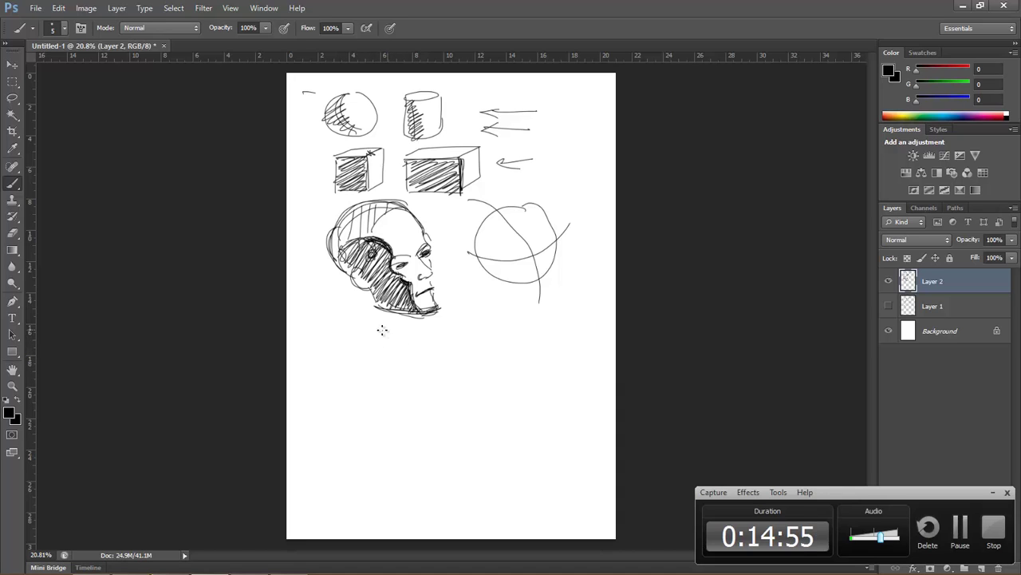
# - Draw the shoulder, neck and collar lines, mark the nipples, and extend lines downward
pyautogui.moveTo(388, 329); pyautogui.dragTo(332, 363)
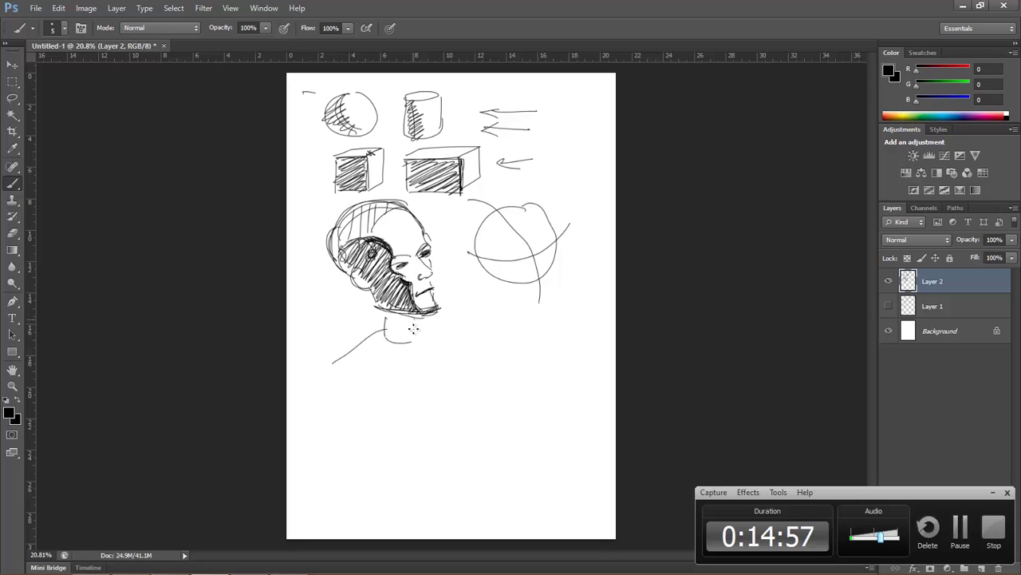
pyautogui.moveTo(414, 319)
pyautogui.mouseDown()
pyautogui.moveTo(411, 348)
pyautogui.moveTo(356, 364)
pyautogui.moveTo(443, 328)
pyautogui.moveTo(415, 349)
pyautogui.moveTo(412, 395)
pyautogui.moveTo(369, 403)
pyautogui.moveTo(364, 383)
pyautogui.moveTo(369, 400)
pyautogui.mouseUp()
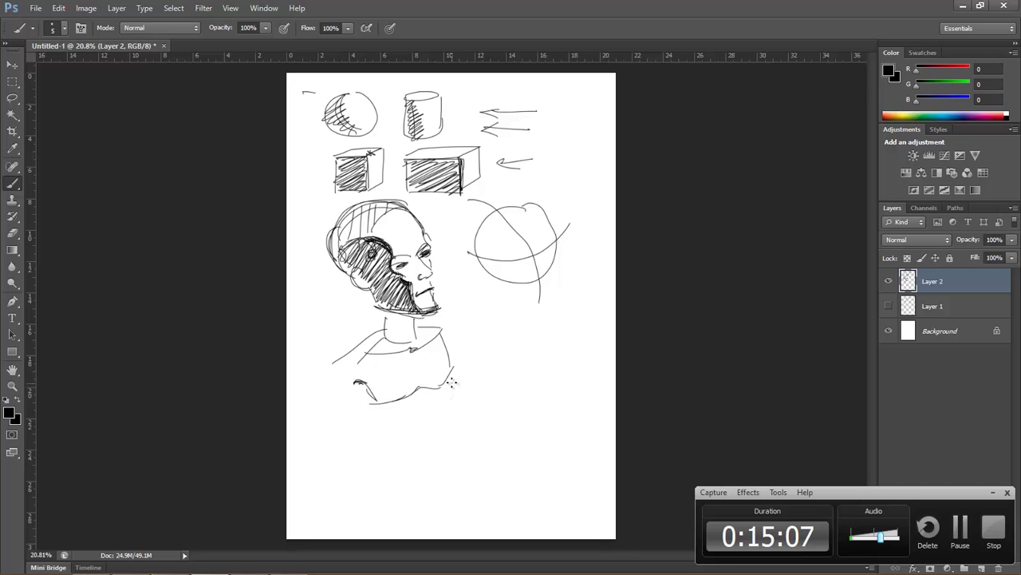
pyautogui.moveTo(452, 383)
pyautogui.mouseDown()
pyautogui.moveTo(453, 401)
pyautogui.moveTo(440, 387)
pyautogui.moveTo(416, 394)
pyautogui.moveTo(423, 388)
pyautogui.moveTo(383, 401)
pyautogui.moveTo(409, 401)
pyautogui.moveTo(441, 452)
pyautogui.moveTo(442, 391)
pyautogui.mouseUp()
pyautogui.moveTo(446, 441)
pyautogui.mouseDown()
pyautogui.moveTo(441, 407)
pyautogui.moveTo(439, 452)
pyautogui.moveTo(415, 471)
pyautogui.moveTo(427, 476)
pyautogui.moveTo(437, 451)
pyautogui.mouseUp()
pyautogui.moveTo(393, 389); pyautogui.dragTo(395, 392)
pyautogui.moveTo(443, 368); pyautogui.dragTo(446, 370)
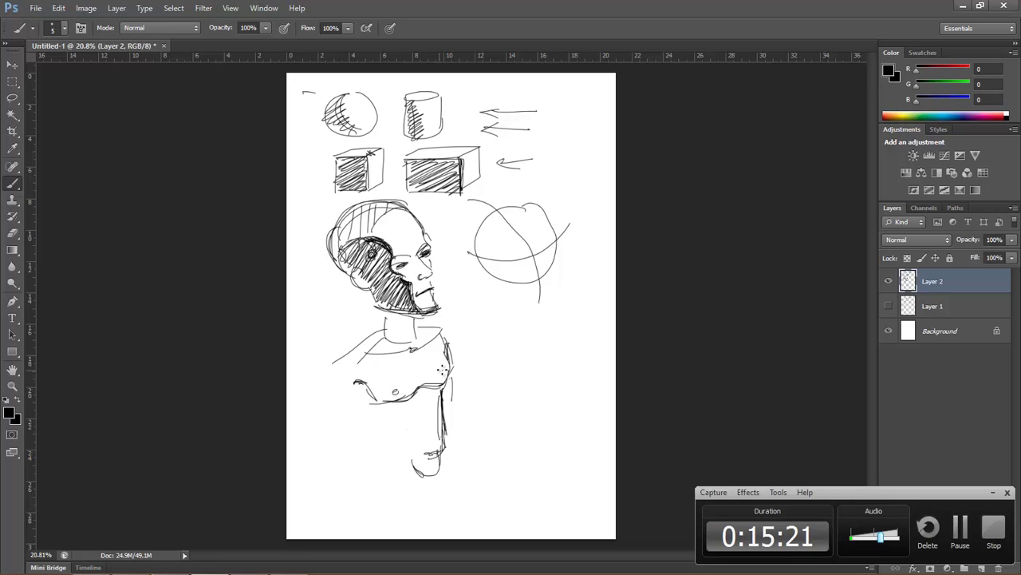
pyautogui.moveTo(445, 439)
pyautogui.mouseDown()
pyautogui.moveTo(418, 465)
pyautogui.moveTo(444, 488)
pyautogui.mouseUp()
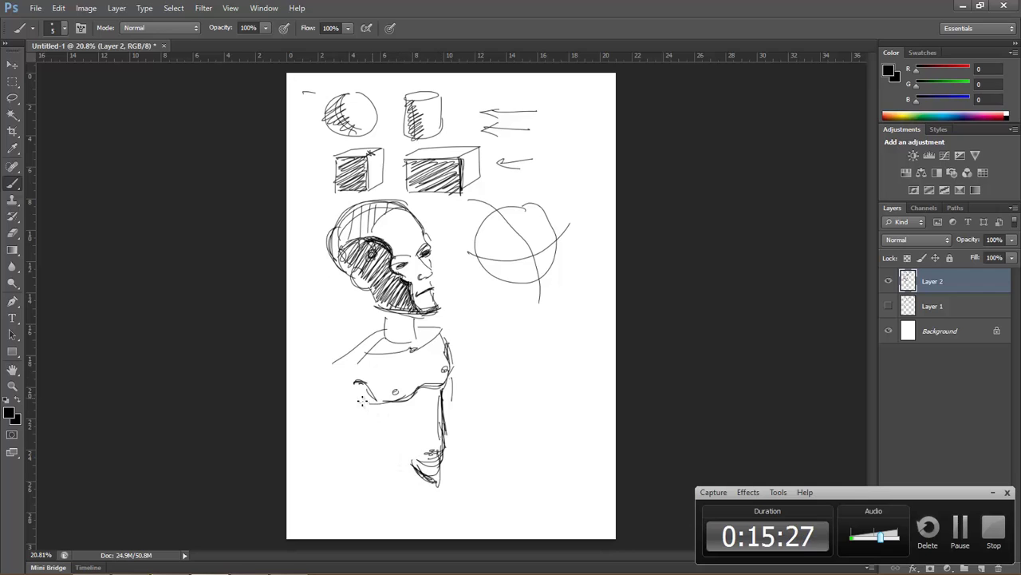
# - Draw and double the torso's side contours, strengthen the chest, and add a centre line
pyautogui.moveTo(328, 366); pyautogui.dragTo(359, 418)
pyautogui.moveTo(330, 375)
pyautogui.mouseDown()
pyautogui.moveTo(369, 433)
pyautogui.moveTo(366, 456)
pyautogui.moveTo(380, 463)
pyautogui.mouseUp()
pyautogui.moveTo(444, 390)
pyautogui.mouseDown()
pyautogui.moveTo(442, 455)
pyautogui.moveTo(372, 463)
pyautogui.moveTo(387, 512)
pyautogui.mouseUp()
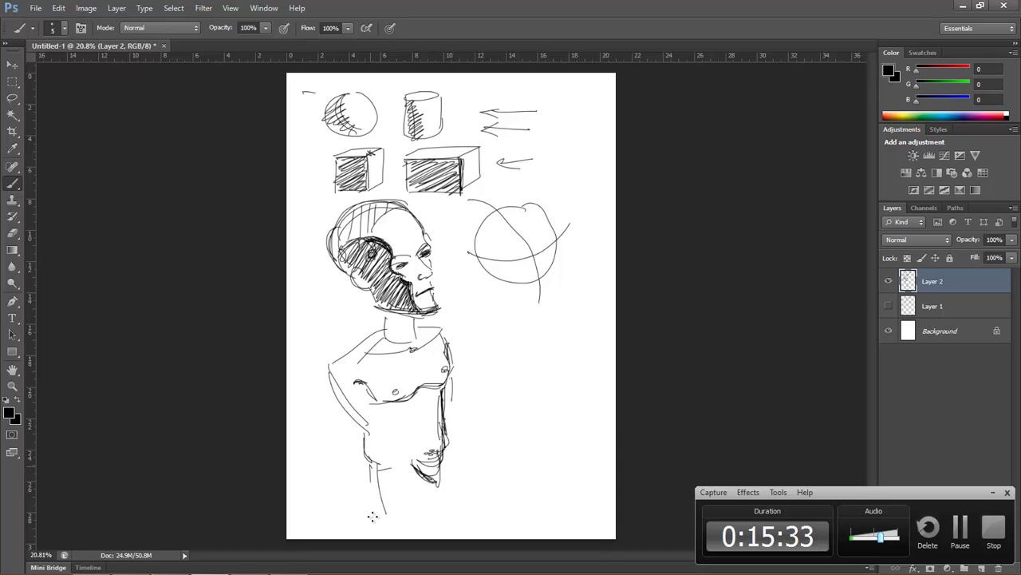
pyautogui.moveTo(369, 463); pyautogui.dragTo(371, 526)
pyautogui.moveTo(333, 364)
pyautogui.mouseDown()
pyautogui.moveTo(372, 425)
pyautogui.moveTo(370, 464)
pyautogui.mouseUp()
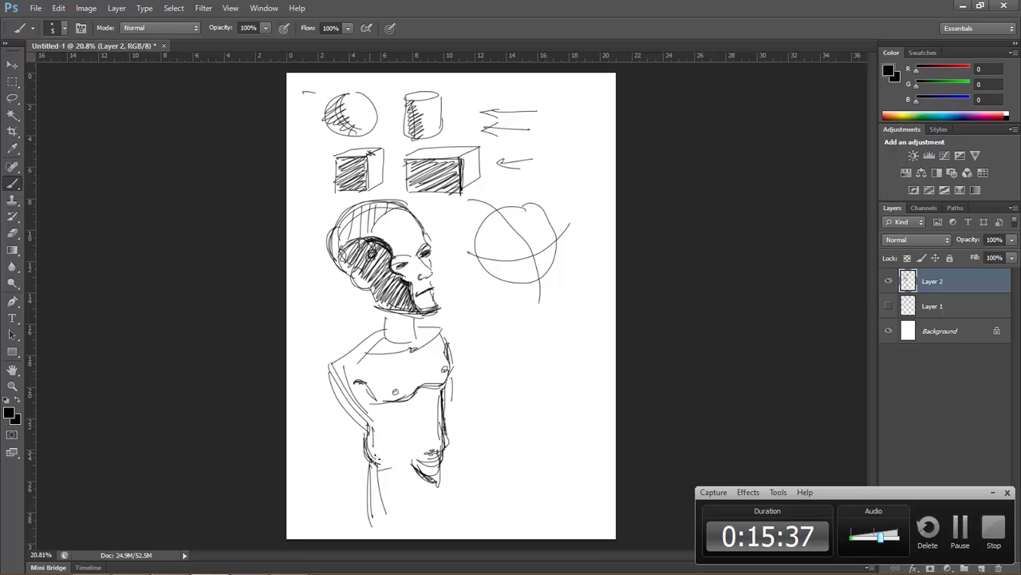
pyautogui.moveTo(340, 371); pyautogui.dragTo(373, 436)
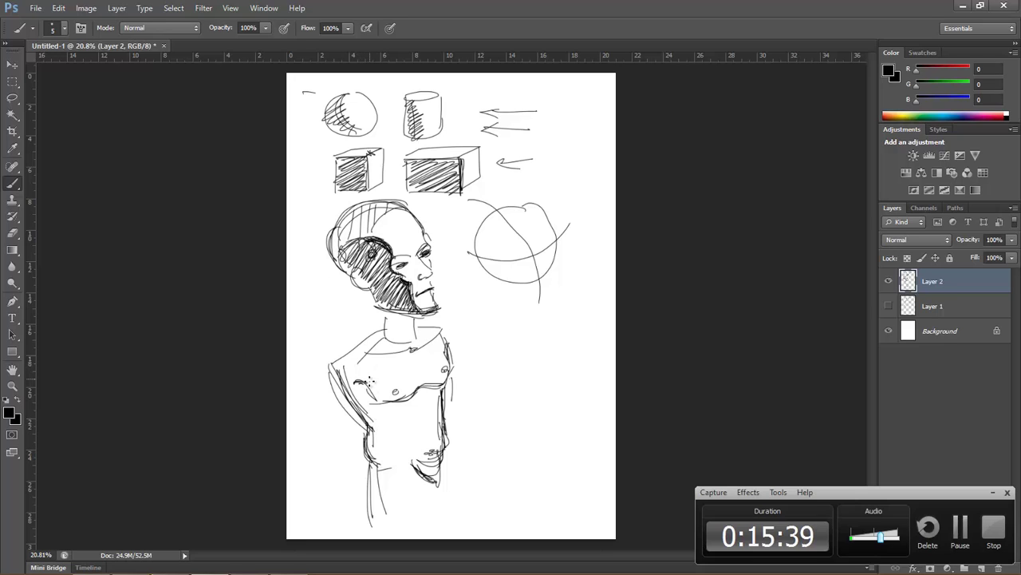
pyautogui.moveTo(361, 382)
pyautogui.mouseDown()
pyautogui.moveTo(393, 404)
pyautogui.moveTo(446, 383)
pyautogui.moveTo(444, 440)
pyautogui.mouseUp()
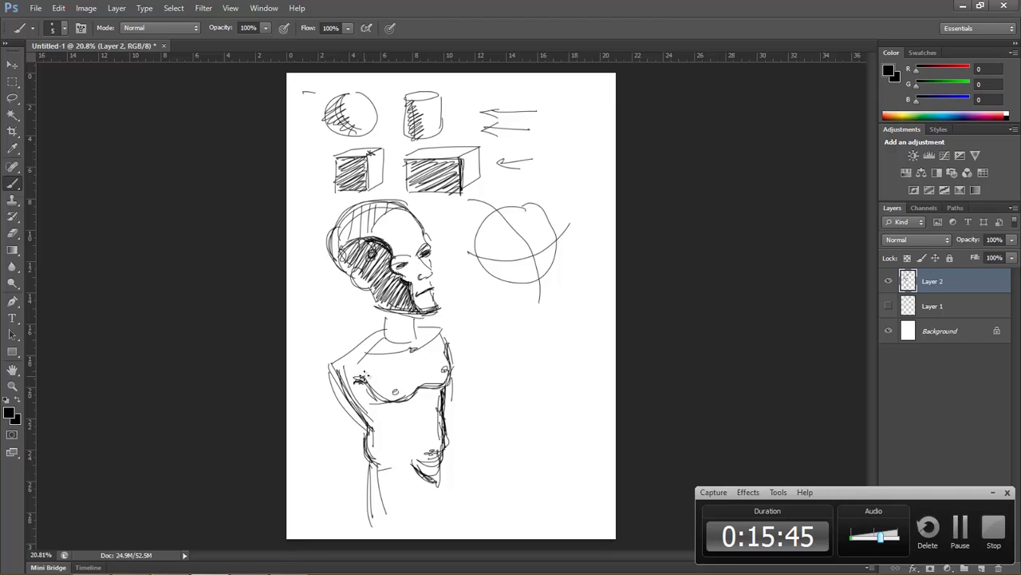
pyautogui.moveTo(366, 377)
pyautogui.mouseDown()
pyautogui.moveTo(414, 401)
pyautogui.moveTo(362, 394)
pyautogui.moveTo(398, 401)
pyautogui.moveTo(404, 469)
pyautogui.mouseUp()
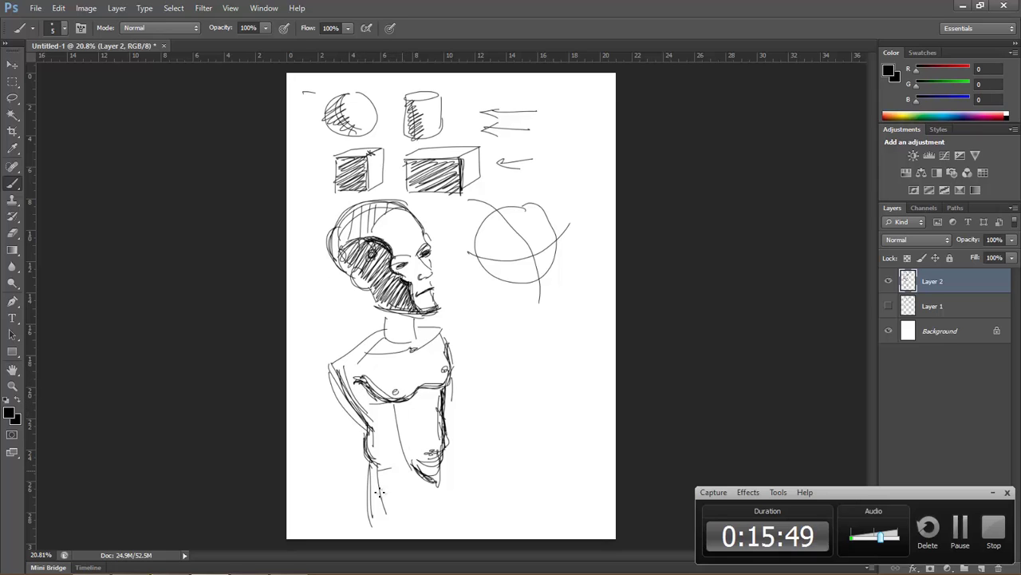
pyautogui.moveTo(389, 404)
pyautogui.mouseDown()
pyautogui.moveTo(408, 475)
pyautogui.moveTo(403, 466)
pyautogui.mouseUp()
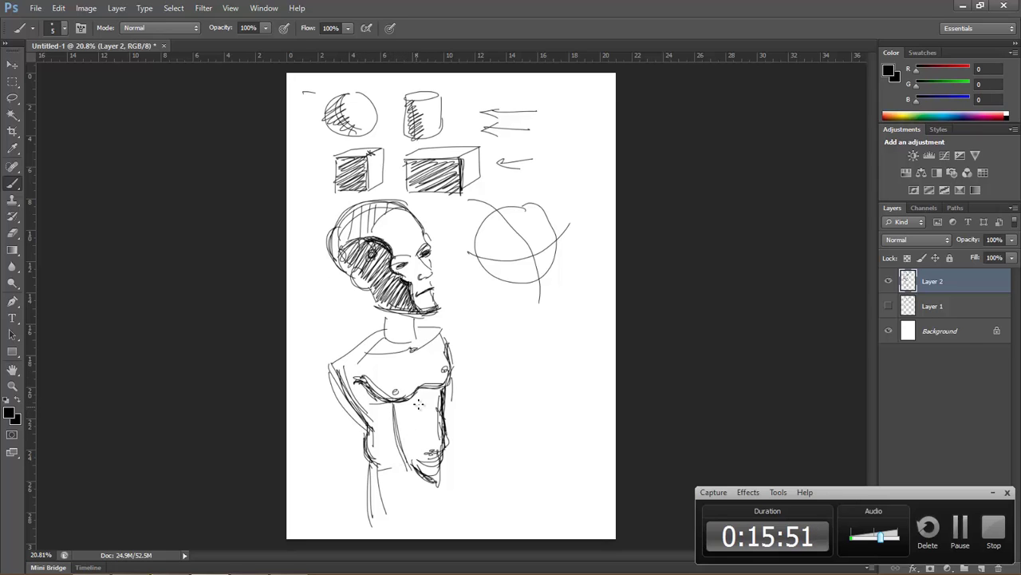
# - Add strokes to the right chest and densely hatch the torso's left side
pyautogui.moveTo(415, 399); pyautogui.dragTo(403, 439)
pyautogui.moveTo(421, 403)
pyautogui.mouseDown()
pyautogui.moveTo(443, 414)
pyautogui.moveTo(393, 459)
pyautogui.moveTo(396, 469)
pyautogui.moveTo(381, 470)
pyautogui.mouseUp()
pyautogui.moveTo(394, 431)
pyautogui.mouseDown()
pyautogui.moveTo(371, 460)
pyautogui.moveTo(366, 448)
pyautogui.mouseUp()
pyautogui.moveTo(393, 414); pyautogui.dragTo(365, 447)
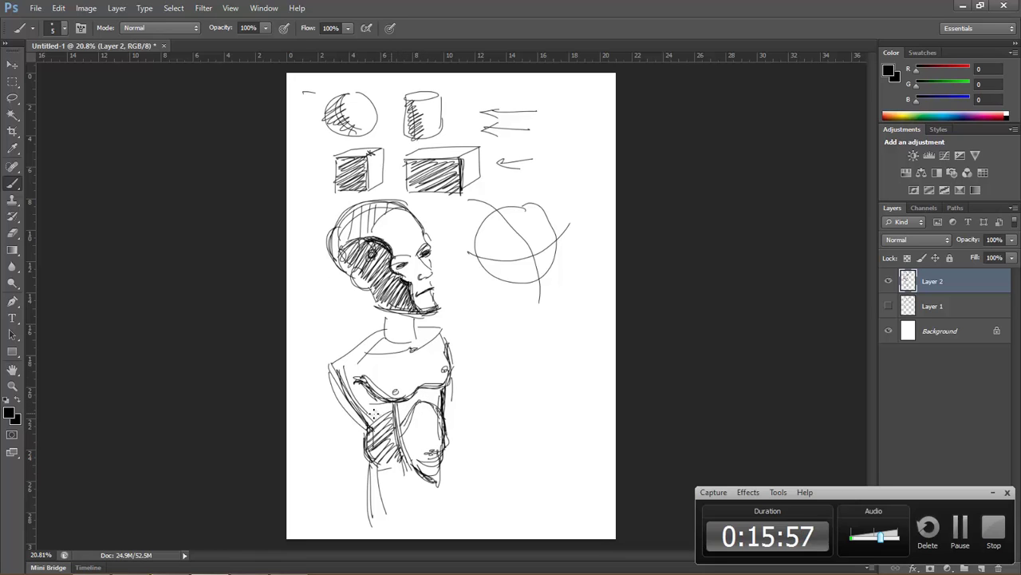
pyautogui.moveTo(392, 395)
pyautogui.mouseDown()
pyautogui.moveTo(366, 427)
pyautogui.moveTo(346, 399)
pyautogui.mouseUp()
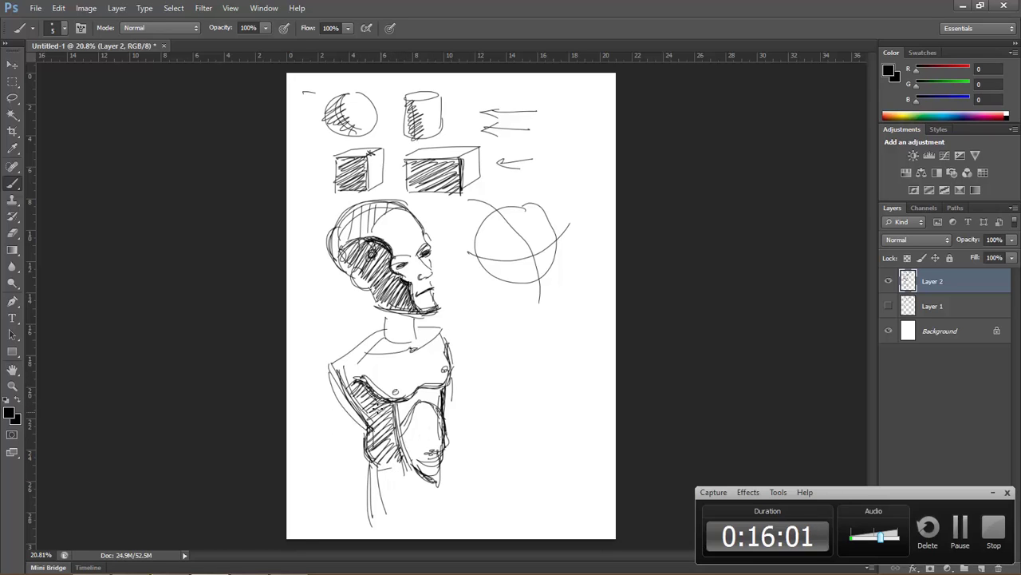
pyautogui.moveTo(373, 380)
pyautogui.mouseDown()
pyautogui.moveTo(355, 403)
pyautogui.moveTo(388, 423)
pyautogui.moveTo(398, 461)
pyautogui.mouseUp()
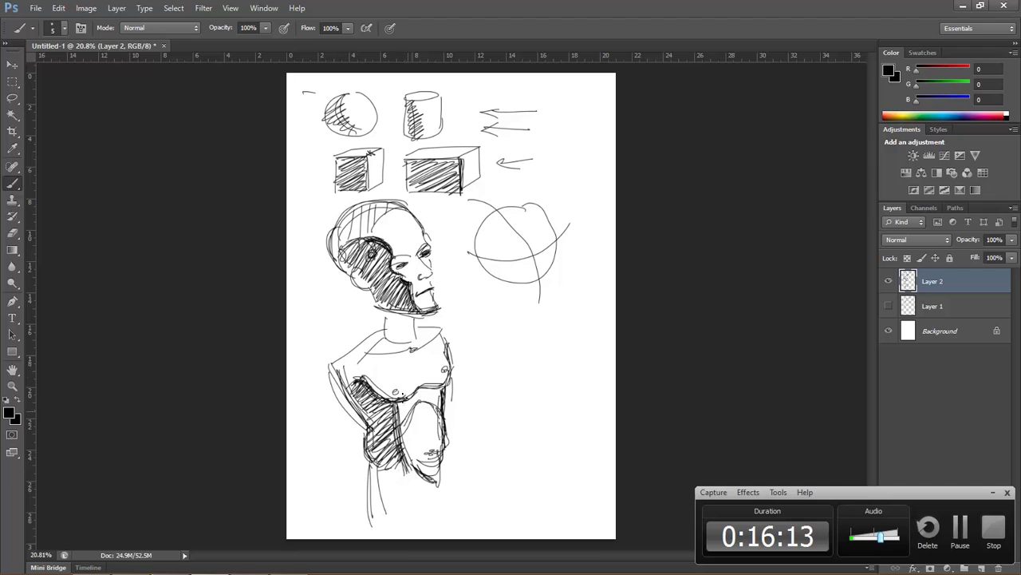
# - Add a collar line, a U-shaped neck-base curve, and contour strokes on the lower chest
pyautogui.moveTo(358, 364)
pyautogui.mouseDown()
pyautogui.moveTo(444, 335)
pyautogui.moveTo(384, 338)
pyautogui.moveTo(399, 354)
pyautogui.moveTo(422, 354)
pyautogui.mouseUp()
pyautogui.moveTo(413, 319); pyautogui.dragTo(413, 353)
pyautogui.moveTo(377, 322)
pyautogui.mouseDown()
pyautogui.moveTo(386, 351)
pyautogui.moveTo(361, 372)
pyautogui.moveTo(338, 361)
pyautogui.mouseUp()
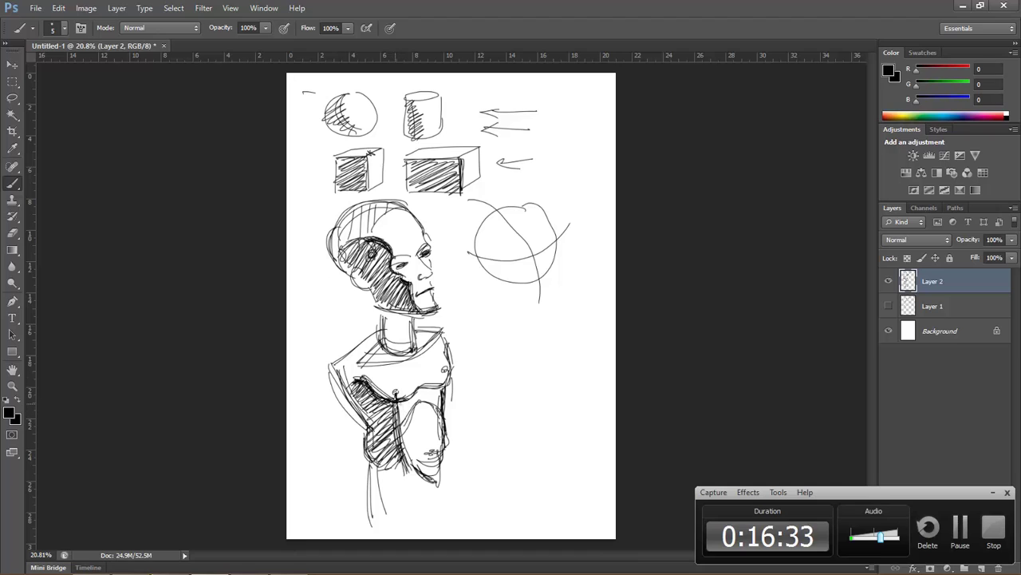
pyautogui.moveTo(415, 463); pyautogui.dragTo(405, 475)
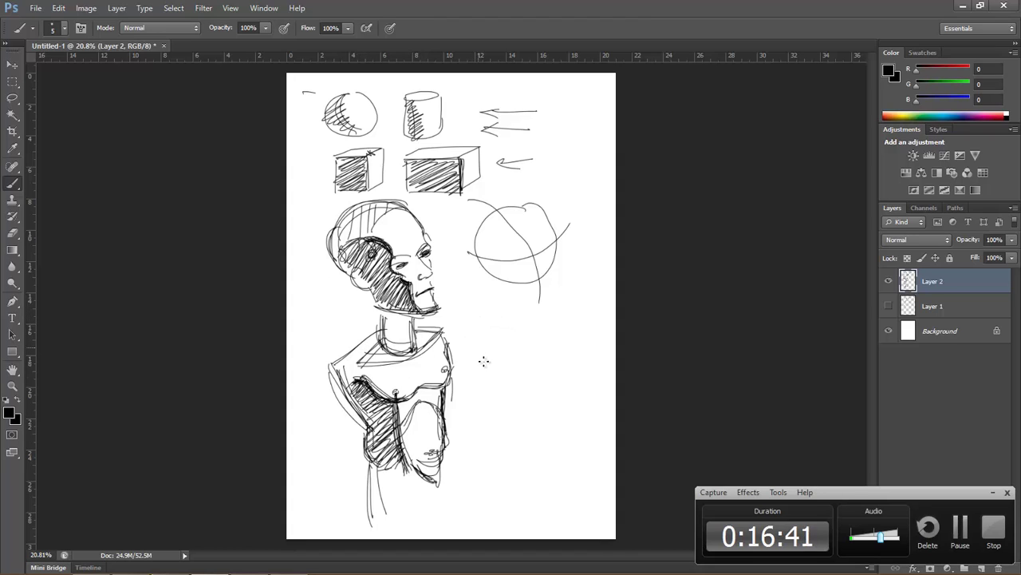
pyautogui.moveTo(421, 404); pyautogui.dragTo(437, 478)
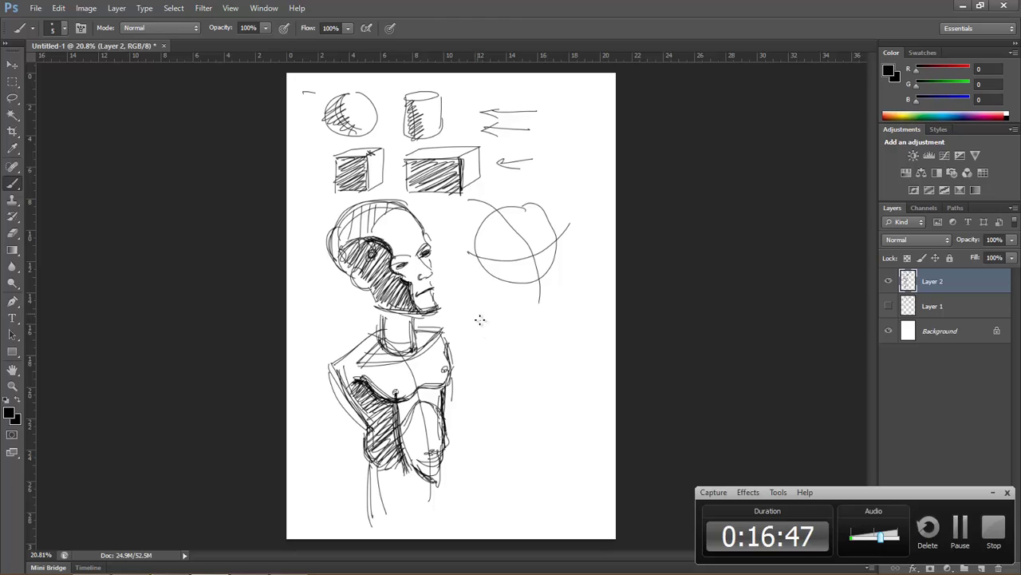
# - Draw a tall box to the right and densely hatch its top
pyautogui.moveTo(484, 313); pyautogui.dragTo(493, 462)
pyautogui.moveTo(488, 312)
pyautogui.mouseDown()
pyautogui.moveTo(544, 317)
pyautogui.moveTo(547, 466)
pyautogui.mouseUp()
pyautogui.moveTo(497, 299)
pyautogui.mouseDown()
pyautogui.moveTo(560, 370)
pyautogui.moveTo(528, 334)
pyautogui.moveTo(544, 352)
pyautogui.mouseUp()
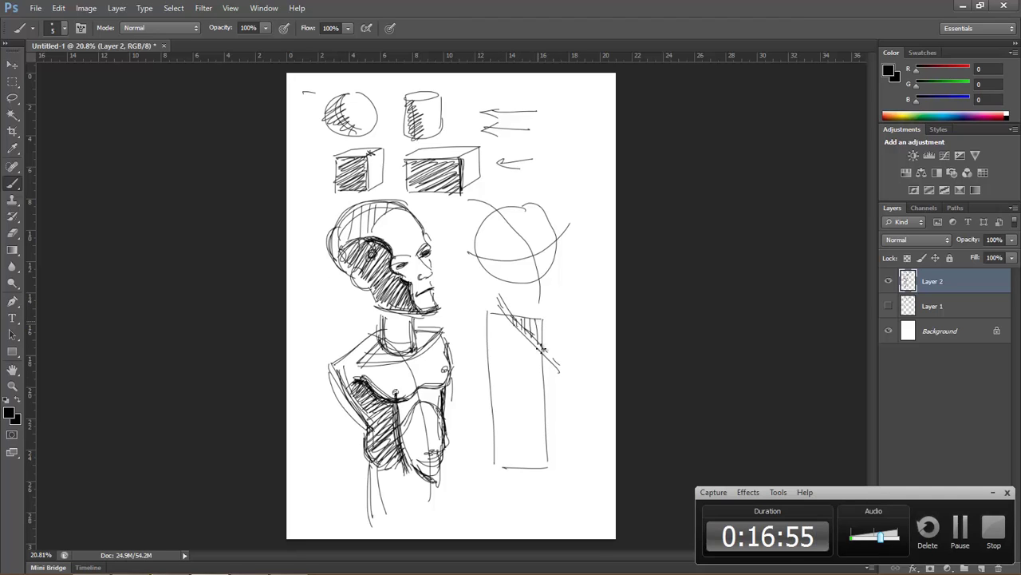
pyautogui.moveTo(522, 318); pyautogui.dragTo(547, 356)
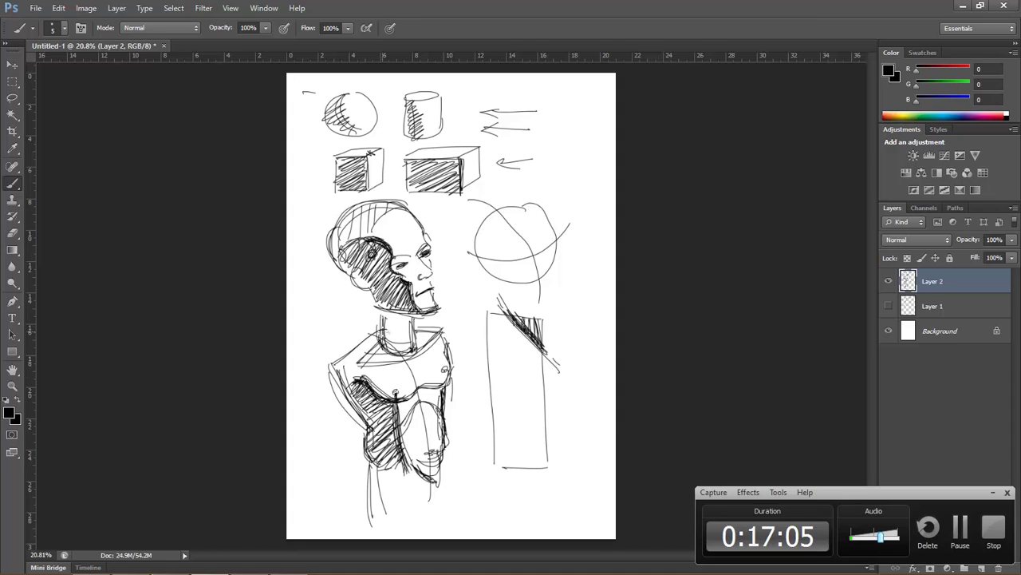
# - Add strokes along the torso's left side and shoulder and reinforce its centre line
pyautogui.moveTo(347, 367)
pyautogui.mouseDown()
pyautogui.moveTo(324, 395)
pyautogui.moveTo(316, 382)
pyautogui.mouseUp()
pyautogui.moveTo(375, 333); pyautogui.dragTo(344, 363)
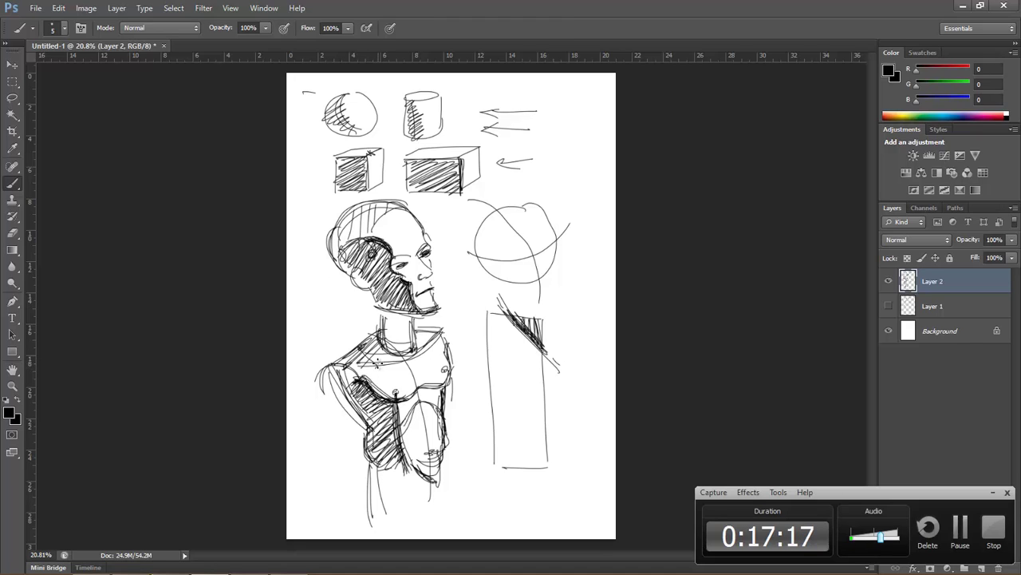
pyautogui.moveTo(375, 365); pyautogui.dragTo(358, 351)
pyautogui.moveTo(383, 370); pyautogui.dragTo(395, 482)
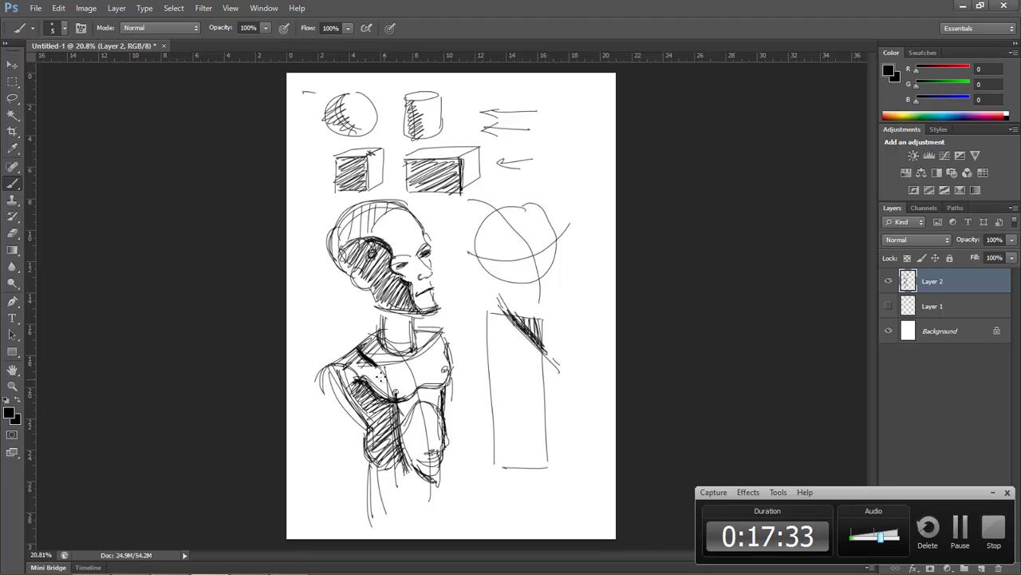
pyautogui.moveTo(402, 397); pyautogui.dragTo(411, 489)
# - Hatch the tall rectangle further, connect it to the circle, then erase the head-and-torso study
pyautogui.moveTo(501, 317)
pyautogui.mouseDown()
pyautogui.moveTo(549, 365)
pyautogui.moveTo(545, 354)
pyautogui.mouseUp()
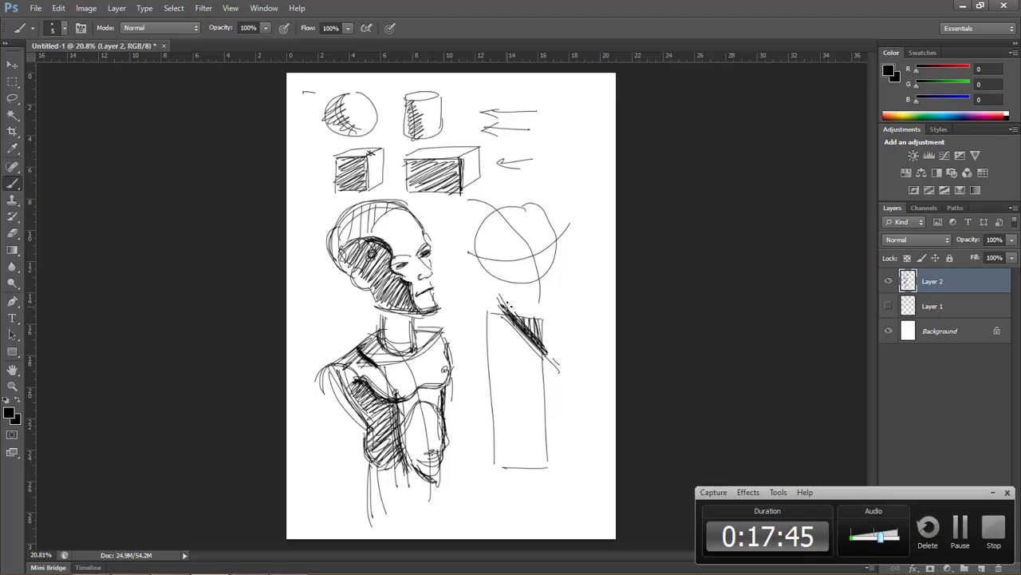
pyautogui.moveTo(525, 276); pyautogui.dragTo(511, 289)
pyautogui.moveTo(512, 319); pyautogui.dragTo(490, 323)
pyautogui.moveTo(504, 279)
pyautogui.mouseDown()
pyautogui.moveTo(482, 320)
pyautogui.moveTo(488, 329)
pyautogui.mouseUp()
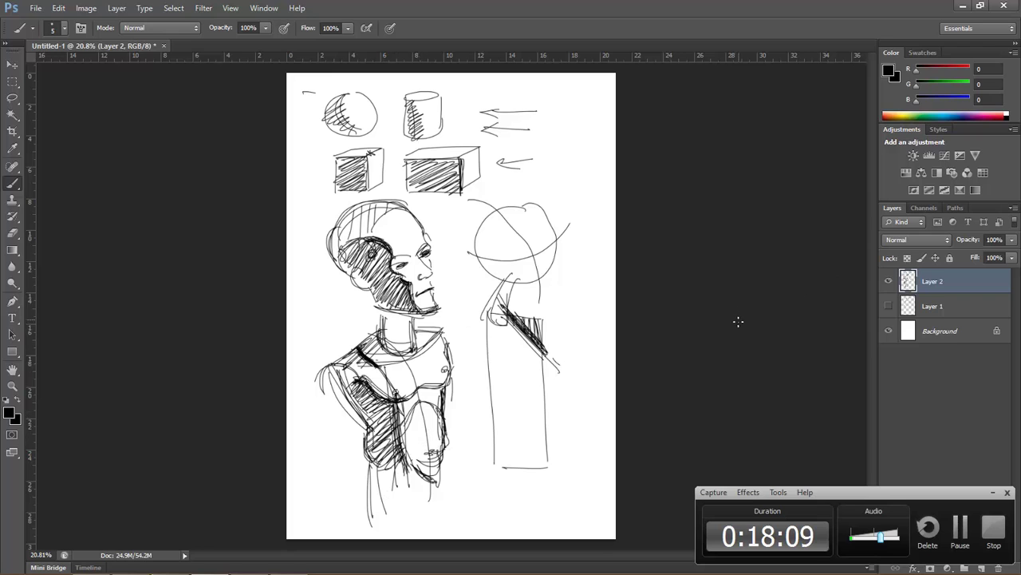
pyautogui.press('e')
pyautogui.moveTo(402, 241)
pyautogui.mouseDown()
pyautogui.moveTo(506, 257)
pyautogui.moveTo(424, 251)
pyautogui.moveTo(497, 314)
pyautogui.moveTo(565, 352)
pyautogui.moveTo(590, 417)
pyautogui.moveTo(475, 498)
pyautogui.mouseUp()
# - With the Brush, sketch a legged stacked-box figure on a ground line, plus a small box figure by the lower arrow
pyautogui.press('b')
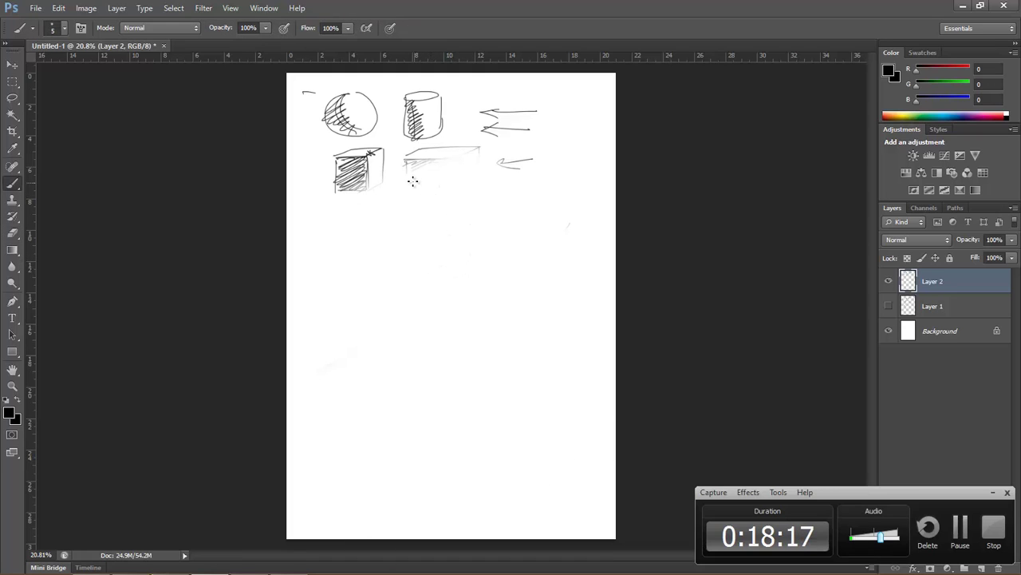
pyautogui.moveTo(435, 166)
pyautogui.mouseDown()
pyautogui.moveTo(409, 183)
pyautogui.moveTo(457, 166)
pyautogui.moveTo(415, 227)
pyautogui.moveTo(436, 229)
pyautogui.moveTo(457, 168)
pyautogui.mouseUp()
pyautogui.moveTo(437, 220)
pyautogui.mouseDown()
pyautogui.moveTo(458, 209)
pyautogui.moveTo(448, 271)
pyautogui.moveTo(458, 268)
pyautogui.mouseUp()
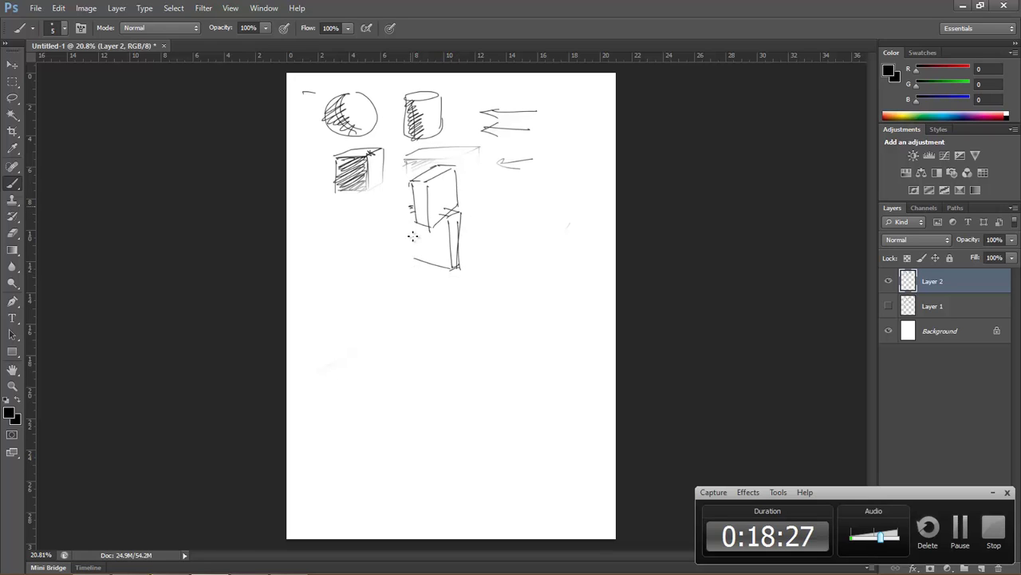
pyautogui.moveTo(412, 206)
pyautogui.mouseDown()
pyautogui.moveTo(415, 265)
pyautogui.moveTo(436, 260)
pyautogui.moveTo(432, 324)
pyautogui.mouseUp()
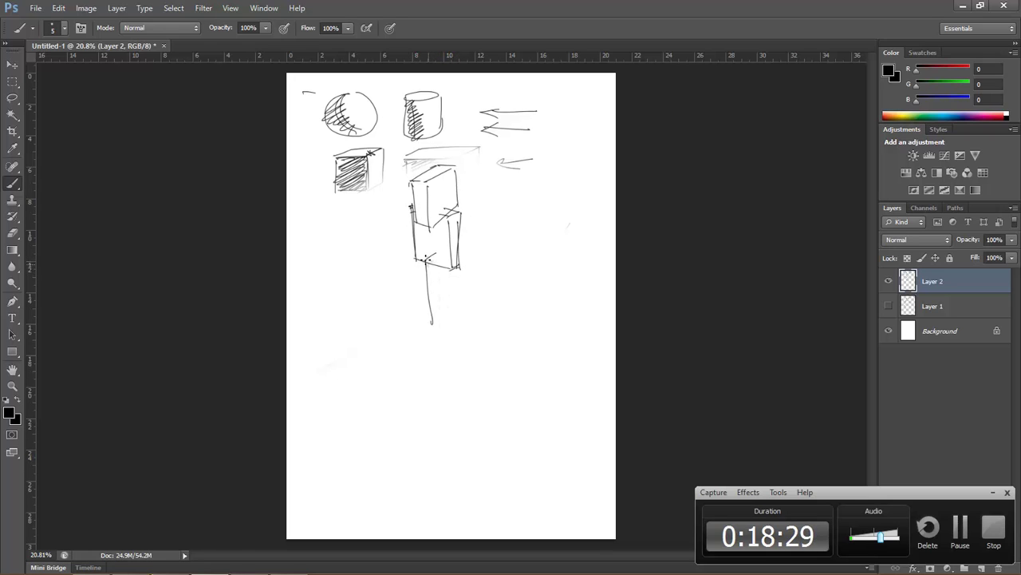
pyautogui.moveTo(423, 257); pyautogui.dragTo(425, 332)
pyautogui.moveTo(428, 262)
pyautogui.mouseDown()
pyautogui.moveTo(449, 256)
pyautogui.moveTo(439, 333)
pyautogui.mouseUp()
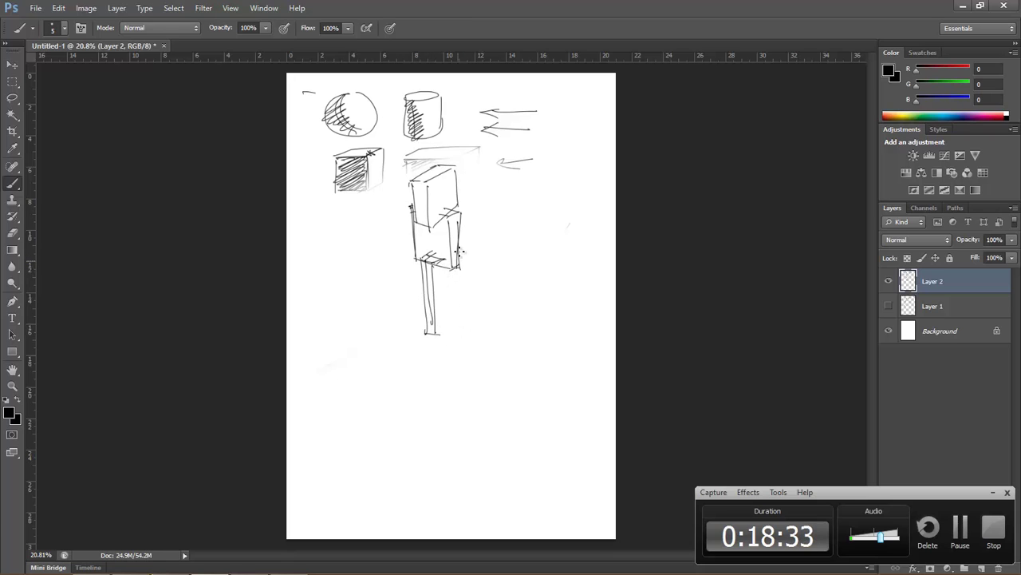
pyautogui.moveTo(458, 245)
pyautogui.mouseDown()
pyautogui.moveTo(471, 246)
pyautogui.moveTo(474, 322)
pyautogui.moveTo(435, 355)
pyautogui.mouseUp()
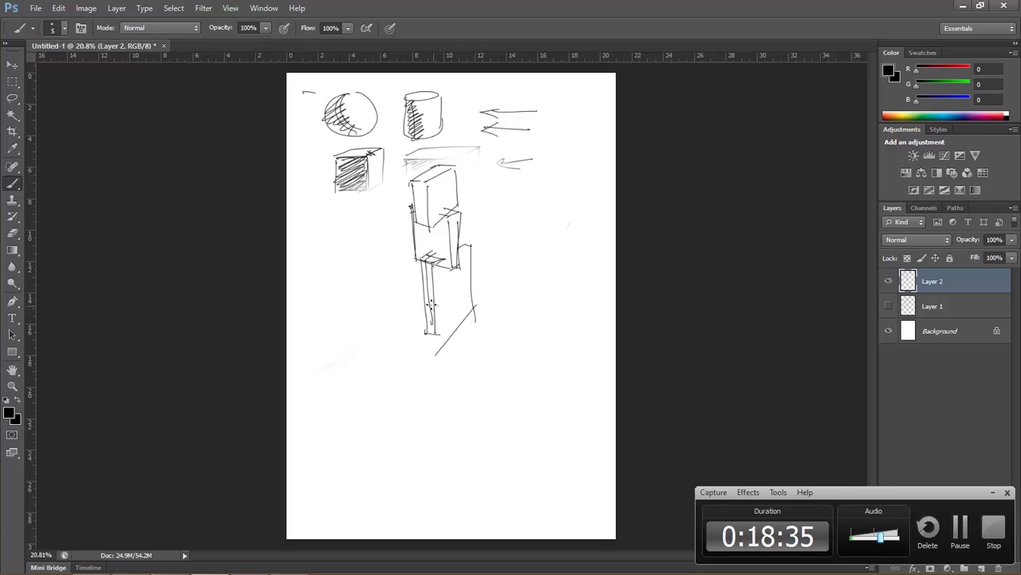
pyautogui.moveTo(434, 305); pyautogui.dragTo(437, 335)
pyautogui.moveTo(535, 152)
pyautogui.mouseDown()
pyautogui.moveTo(554, 145)
pyautogui.moveTo(536, 182)
pyautogui.moveTo(556, 178)
pyautogui.moveTo(543, 244)
pyautogui.mouseUp()
pyautogui.moveTo(547, 200)
pyautogui.mouseDown()
pyautogui.moveTo(559, 191)
pyautogui.moveTo(558, 236)
pyautogui.mouseUp()
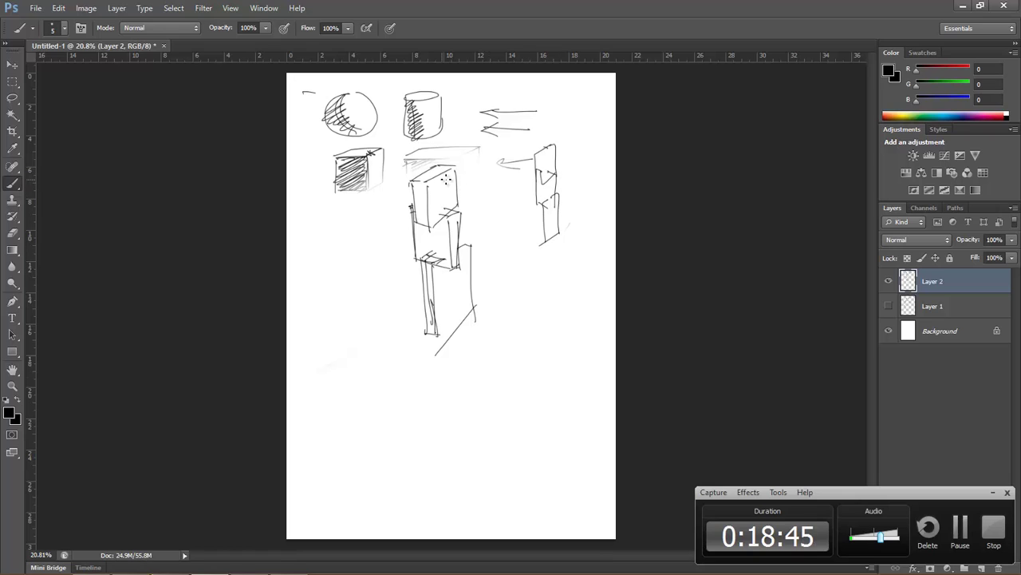
# - Draw curves and shading inside the upper box and darken its side contours
pyautogui.moveTo(441, 165); pyautogui.dragTo(424, 224)
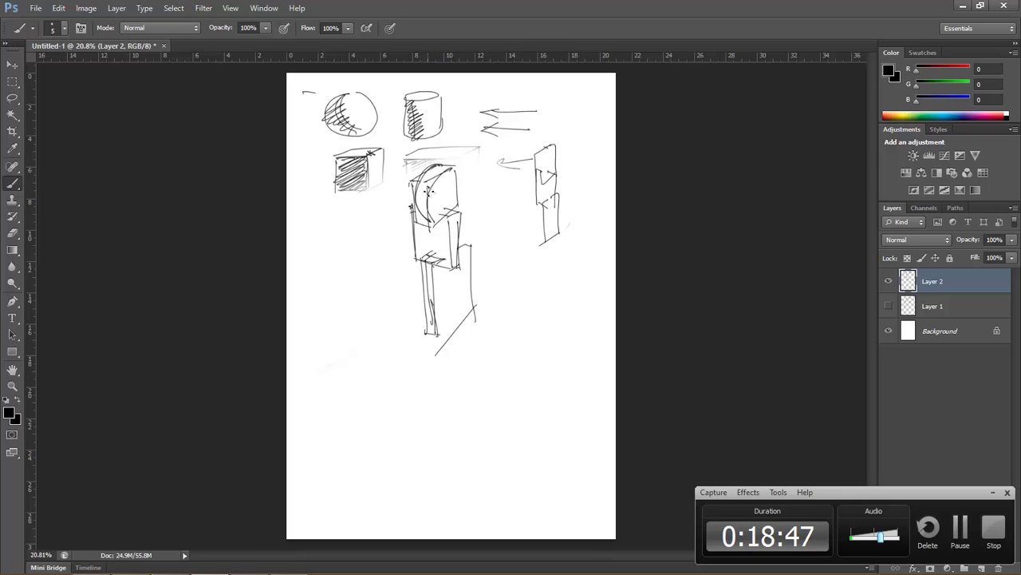
pyautogui.moveTo(424, 182); pyautogui.dragTo(431, 225)
pyautogui.moveTo(451, 167)
pyautogui.mouseDown()
pyautogui.moveTo(435, 225)
pyautogui.moveTo(446, 227)
pyautogui.moveTo(455, 265)
pyautogui.mouseUp()
pyautogui.moveTo(451, 214)
pyautogui.mouseDown()
pyautogui.moveTo(460, 267)
pyautogui.moveTo(454, 254)
pyautogui.mouseUp()
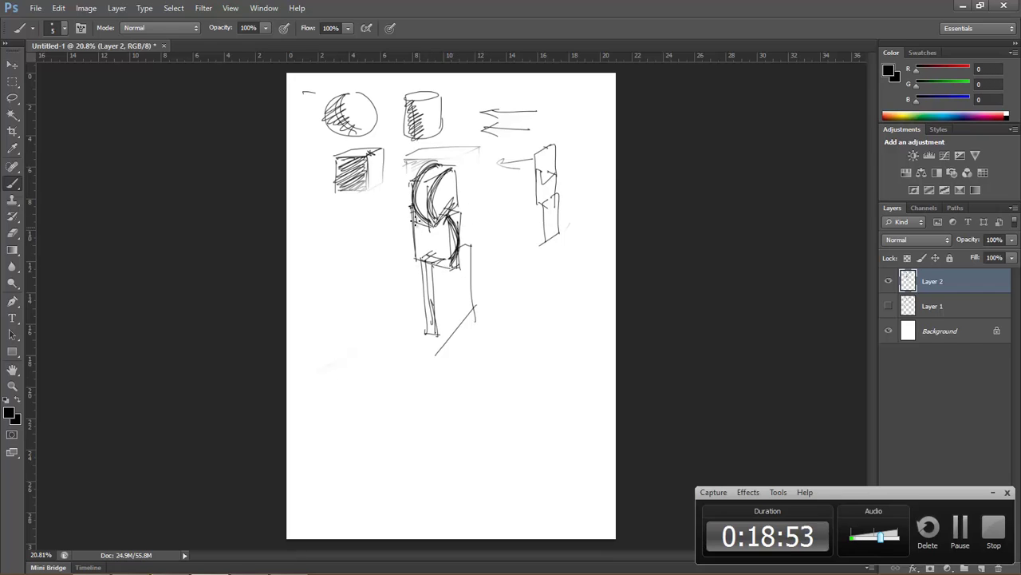
pyautogui.moveTo(411, 203); pyautogui.dragTo(429, 263)
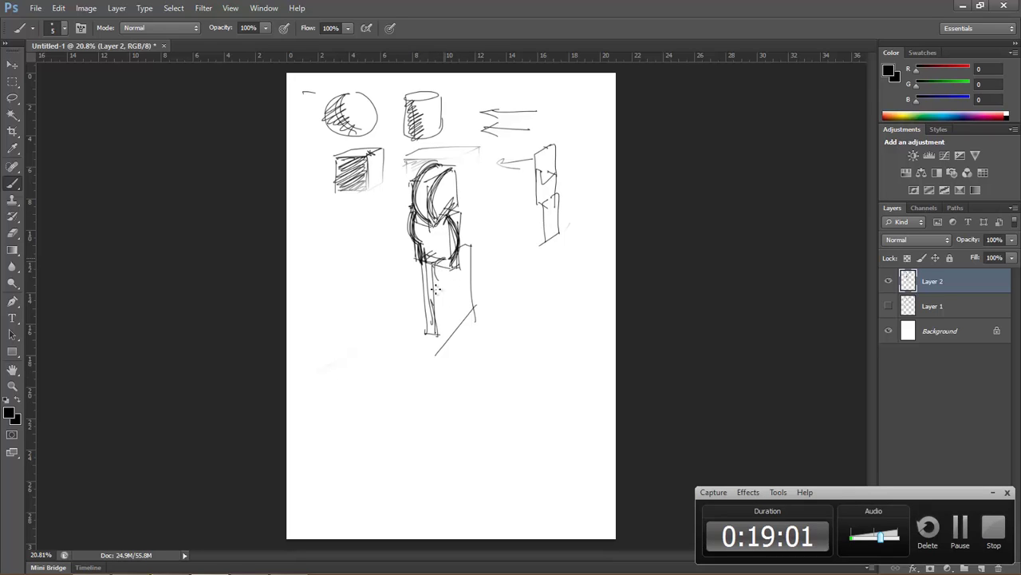
# - Sketch the figure's lower body with right-side contours, a darker left leg and a waist mark
pyautogui.moveTo(446, 276); pyautogui.dragTo(435, 327)
pyautogui.moveTo(431, 252); pyautogui.dragTo(420, 309)
pyautogui.moveTo(469, 249); pyautogui.dragTo(461, 298)
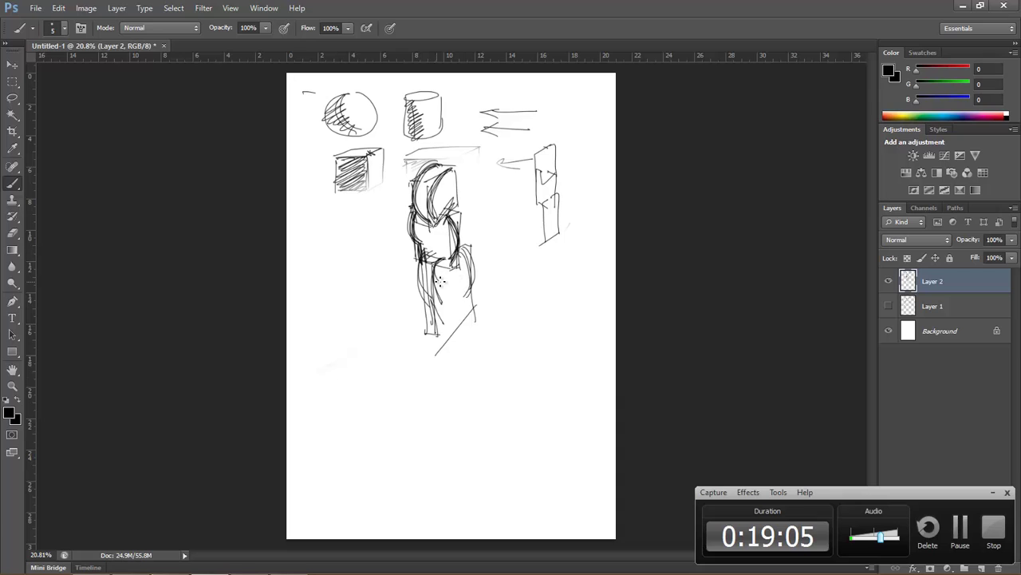
pyautogui.moveTo(431, 253); pyautogui.dragTo(421, 311)
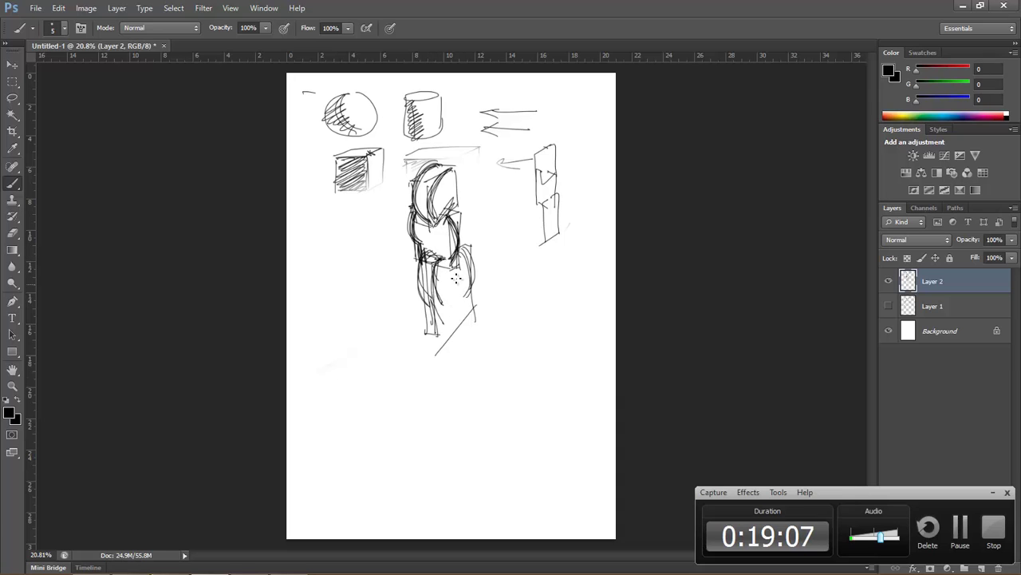
pyautogui.moveTo(460, 255); pyautogui.dragTo(452, 270)
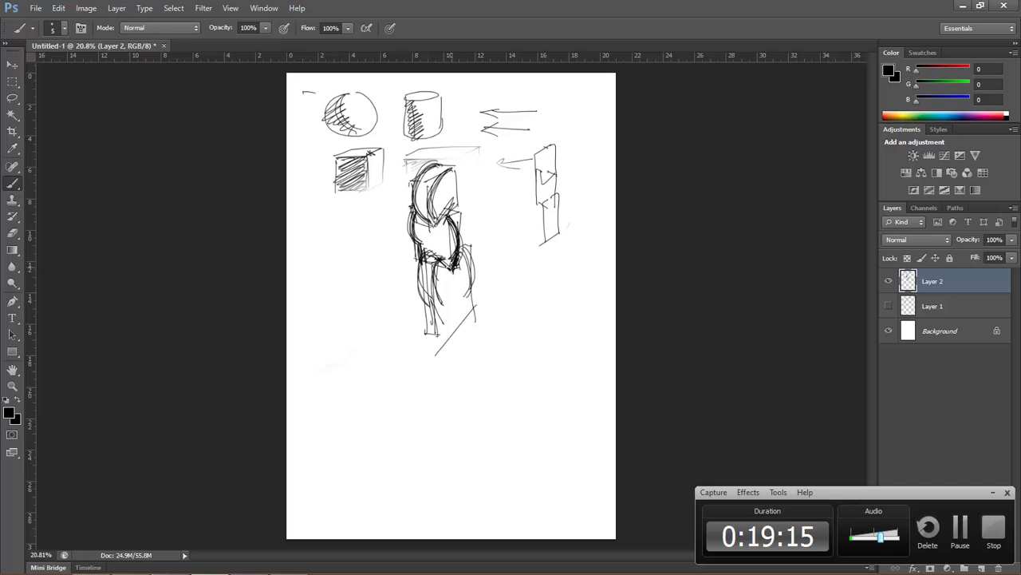
pyautogui.moveTo(461, 260); pyautogui.dragTo(449, 288)
# - Extend the legs down into feet, add a dark head curve and a long diagonal axis
pyautogui.moveTo(436, 271); pyautogui.dragTo(471, 339)
pyautogui.moveTo(443, 289)
pyautogui.mouseDown()
pyautogui.moveTo(473, 335)
pyautogui.moveTo(438, 337)
pyautogui.moveTo(473, 334)
pyautogui.moveTo(485, 372)
pyautogui.moveTo(440, 366)
pyautogui.moveTo(433, 392)
pyautogui.moveTo(443, 399)
pyautogui.mouseUp()
pyautogui.moveTo(447, 363)
pyautogui.mouseDown()
pyautogui.moveTo(454, 403)
pyautogui.moveTo(461, 395)
pyautogui.moveTo(469, 409)
pyautogui.mouseUp()
pyautogui.moveTo(453, 370); pyautogui.dragTo(460, 407)
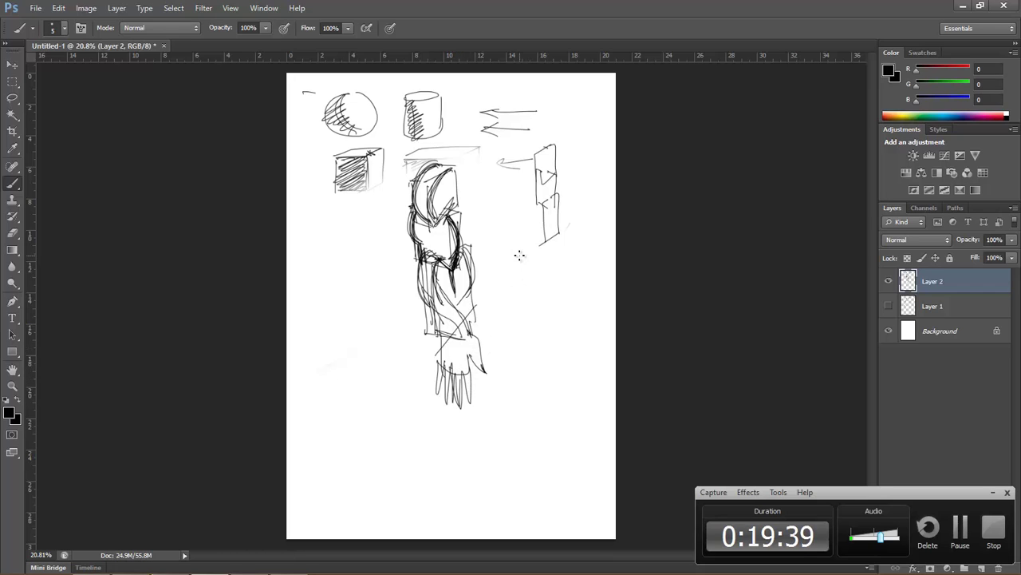
pyautogui.moveTo(457, 168); pyautogui.dragTo(415, 203)
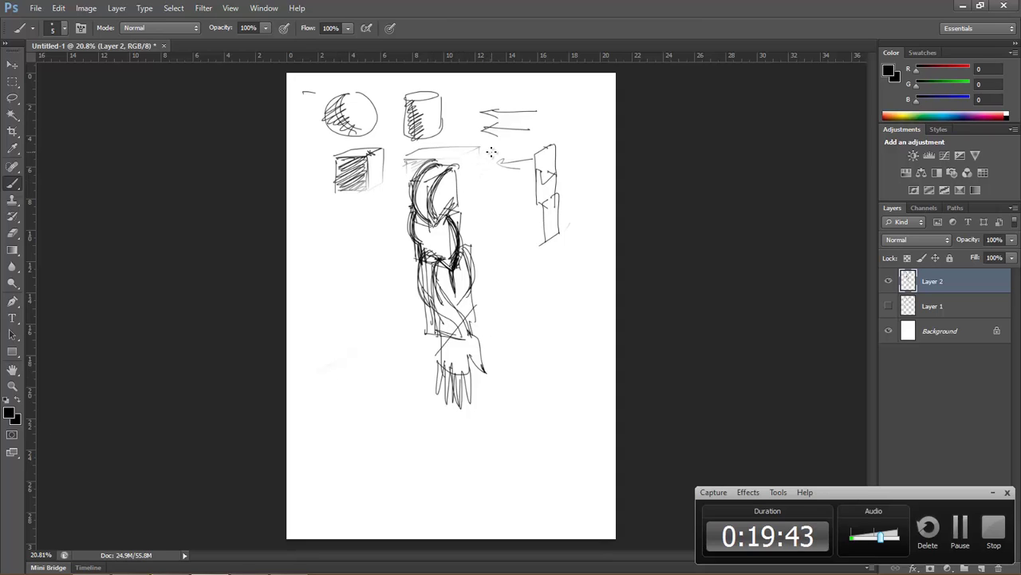
pyautogui.moveTo(502, 150)
pyautogui.mouseDown()
pyautogui.moveTo(371, 241)
pyautogui.moveTo(394, 237)
pyautogui.moveTo(371, 237)
pyautogui.mouseUp()
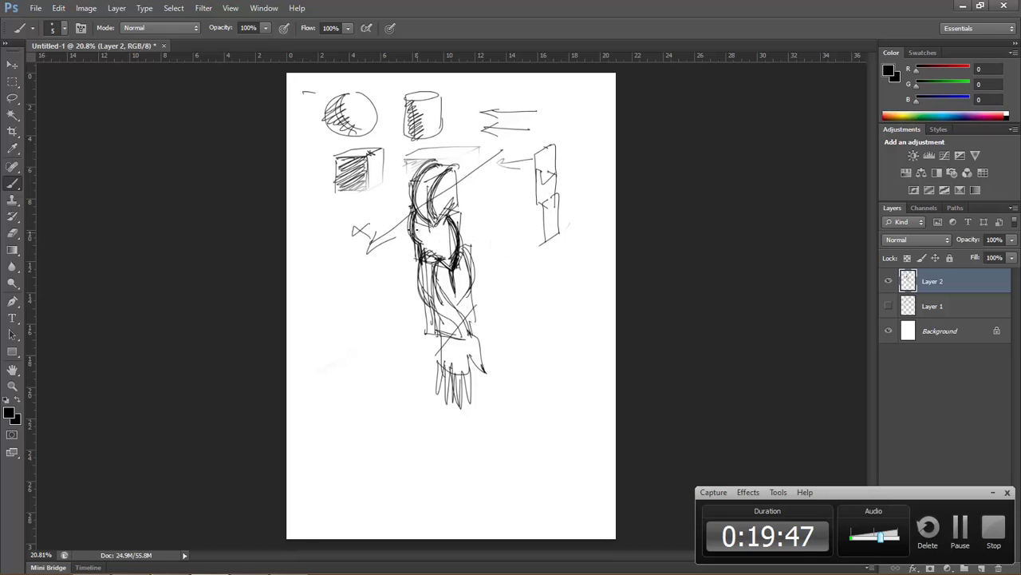
# - Draw a right-pointing axis arrow from the figure and label it y
pyautogui.moveTo(443, 234); pyautogui.dragTo(556, 273)
pyautogui.moveTo(420, 231); pyautogui.dragTo(559, 281)
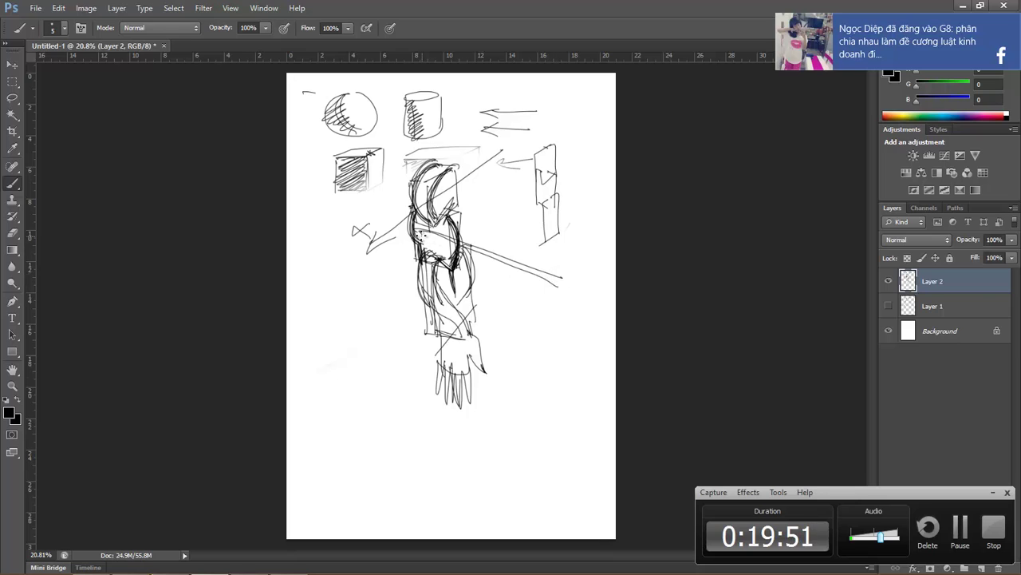
pyautogui.moveTo(443, 236)
pyautogui.mouseDown()
pyautogui.moveTo(562, 281)
pyautogui.moveTo(536, 288)
pyautogui.mouseUp()
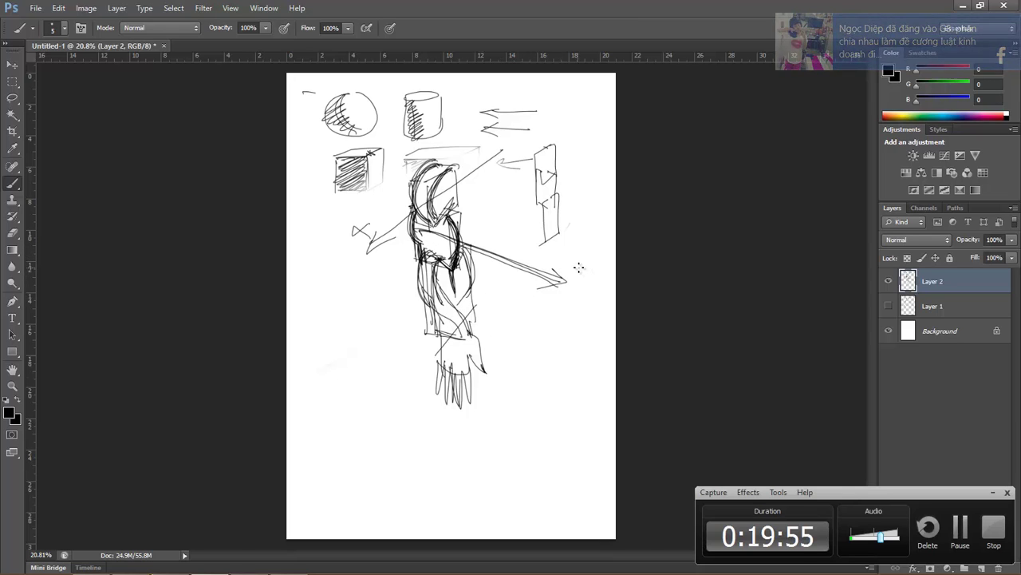
pyautogui.moveTo(577, 257); pyautogui.dragTo(576, 281)
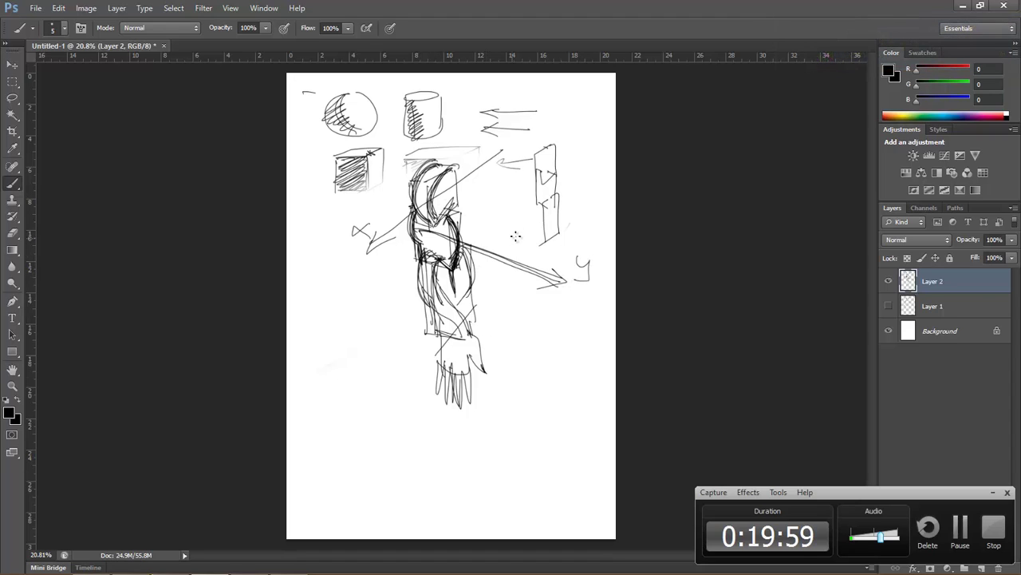
# - Add a diagonal axis running down-left across the figure and an arrow from the hand area
pyautogui.moveTo(527, 225); pyautogui.dragTo(356, 319)
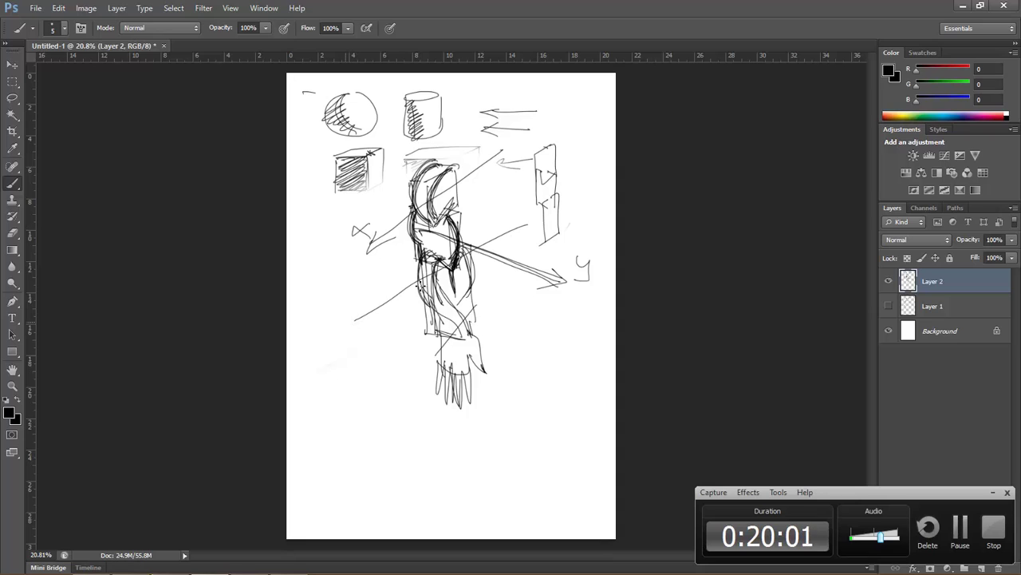
pyautogui.moveTo(513, 224)
pyautogui.mouseDown()
pyautogui.moveTo(359, 325)
pyautogui.moveTo(383, 321)
pyautogui.moveTo(338, 329)
pyautogui.moveTo(350, 322)
pyautogui.mouseUp()
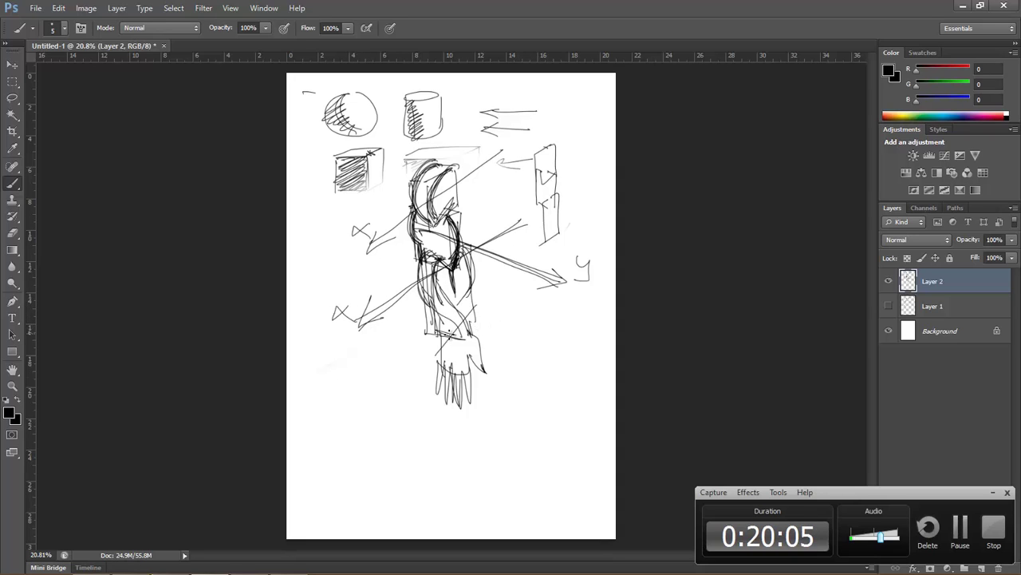
pyautogui.moveTo(439, 326)
pyautogui.mouseDown()
pyautogui.moveTo(586, 382)
pyautogui.moveTo(569, 380)
pyautogui.mouseUp()
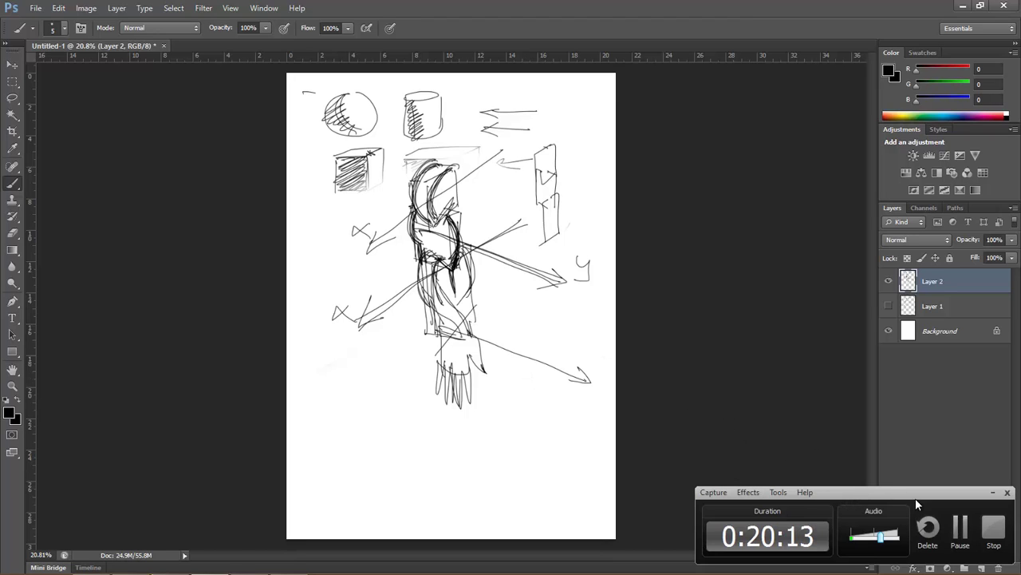
pyautogui.click(881, 542)
# - Ring the figure's head with a large circle, darken the torso strokes, and sketch a tall box to the right
pyautogui.moveTo(480, 182)
pyautogui.mouseDown()
pyautogui.moveTo(401, 253)
pyautogui.moveTo(420, 264)
pyautogui.mouseUp()
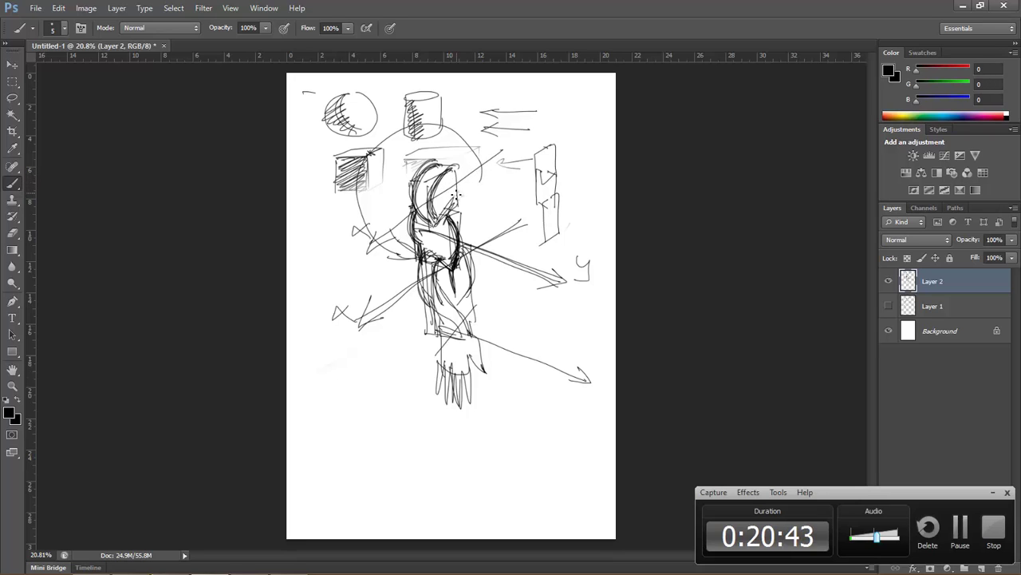
pyautogui.moveTo(478, 163)
pyautogui.mouseDown()
pyautogui.moveTo(406, 130)
pyautogui.moveTo(363, 216)
pyautogui.mouseUp()
pyautogui.moveTo(404, 244)
pyautogui.mouseDown()
pyautogui.moveTo(375, 231)
pyautogui.moveTo(418, 253)
pyautogui.mouseUp()
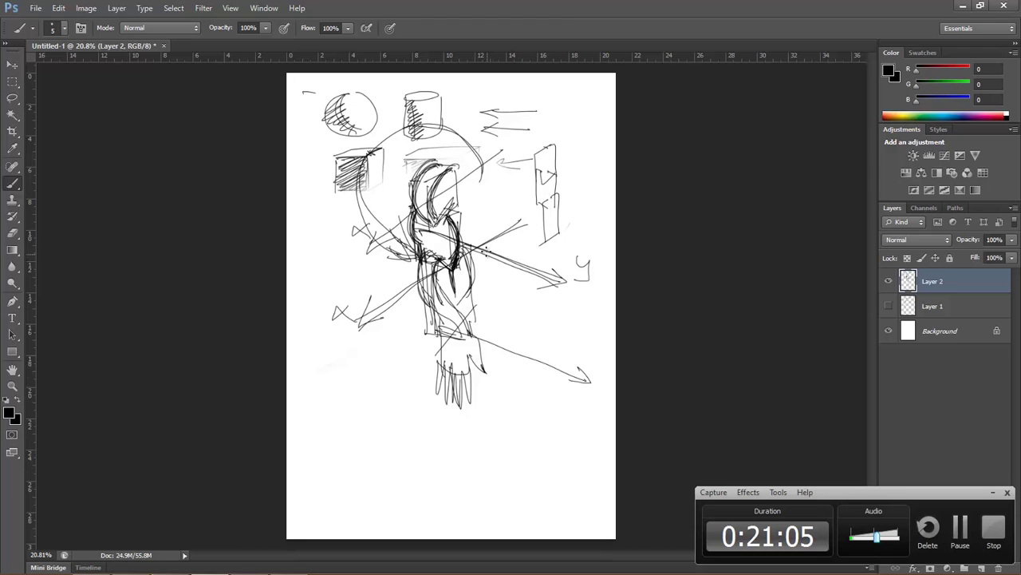
pyautogui.moveTo(443, 172); pyautogui.dragTo(437, 225)
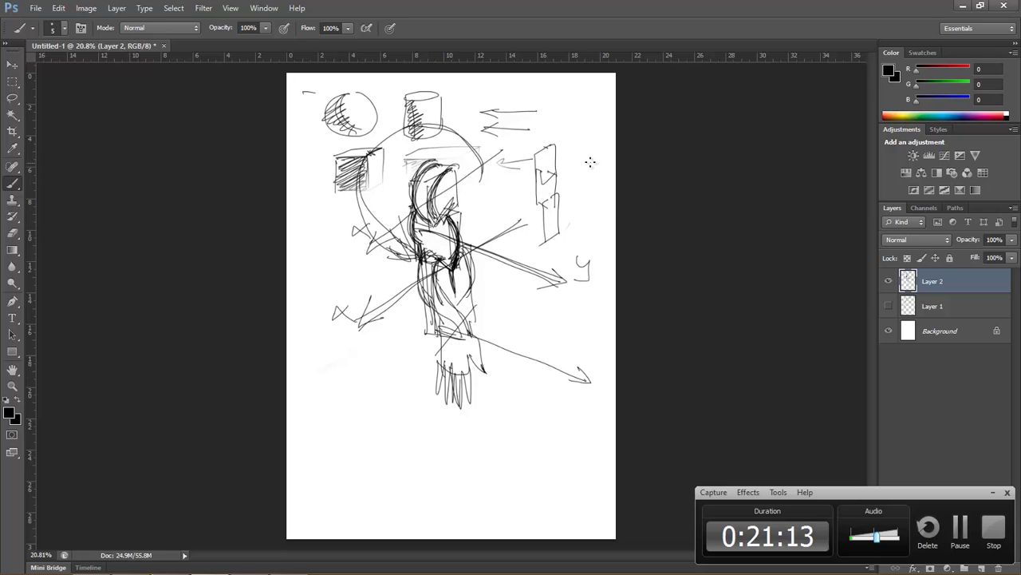
pyautogui.moveTo(573, 121)
pyautogui.mouseDown()
pyautogui.moveTo(587, 124)
pyautogui.moveTo(576, 171)
pyautogui.moveTo(596, 166)
pyautogui.moveTo(584, 196)
pyautogui.mouseUp()
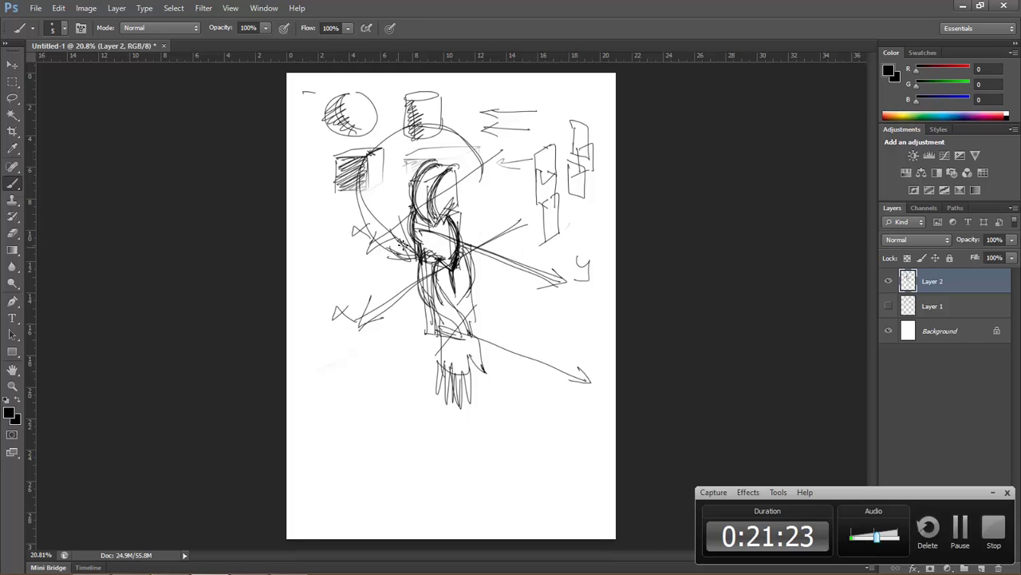
# - Erase most of the central figure sketch with the Eraser
pyautogui.press('e')
pyautogui.moveTo(453, 154)
pyautogui.mouseDown()
pyautogui.moveTo(506, 183)
pyautogui.moveTo(399, 308)
pyautogui.moveTo(451, 415)
pyautogui.moveTo(540, 388)
pyautogui.mouseUp()
pyautogui.rightClick(542, 392)
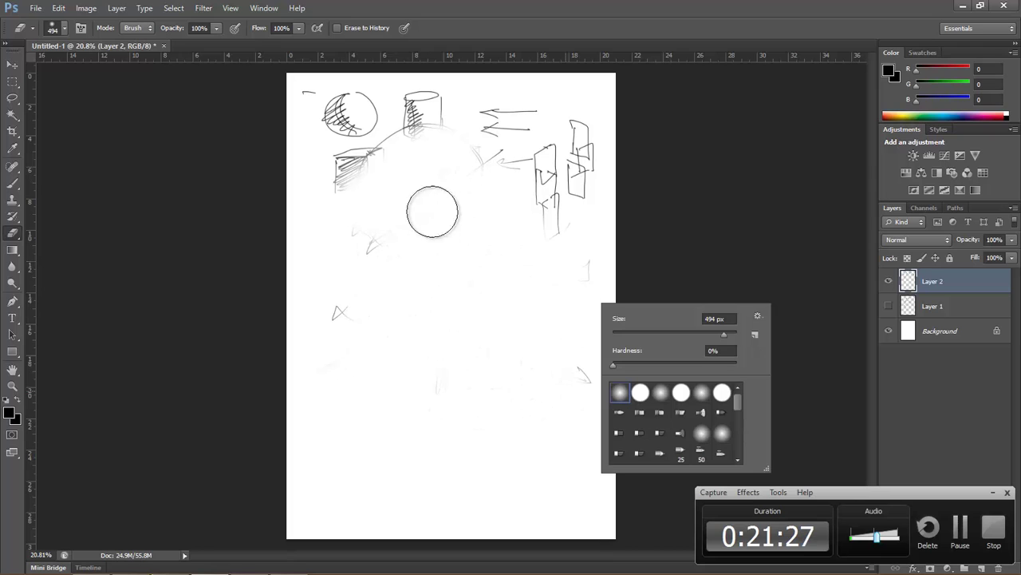
pyautogui.click(561, 255)
# - Draw a new tall box with three vertical edges and a diamond-shaped top
pyautogui.press('b')
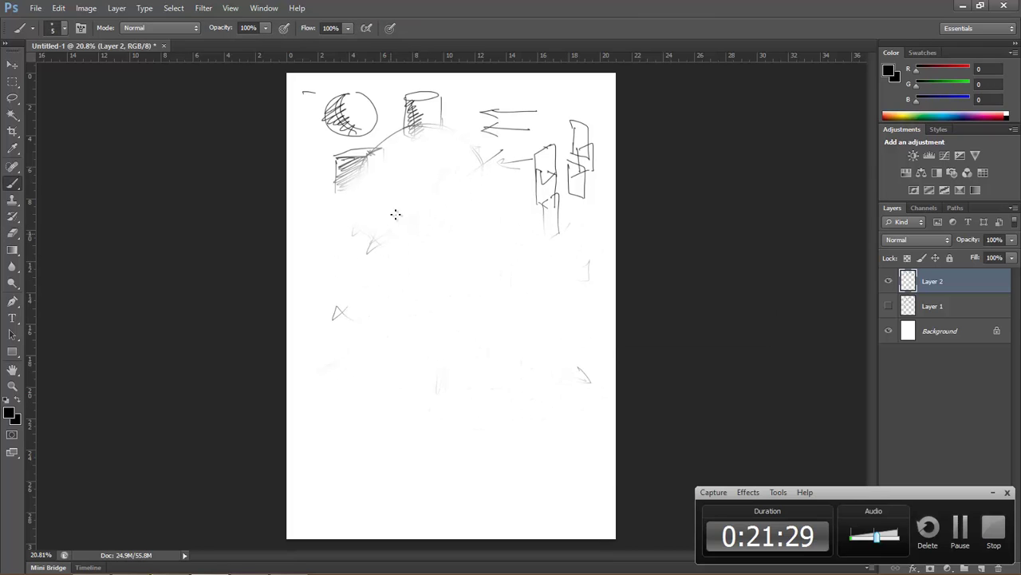
pyautogui.moveTo(402, 152); pyautogui.dragTo(417, 237)
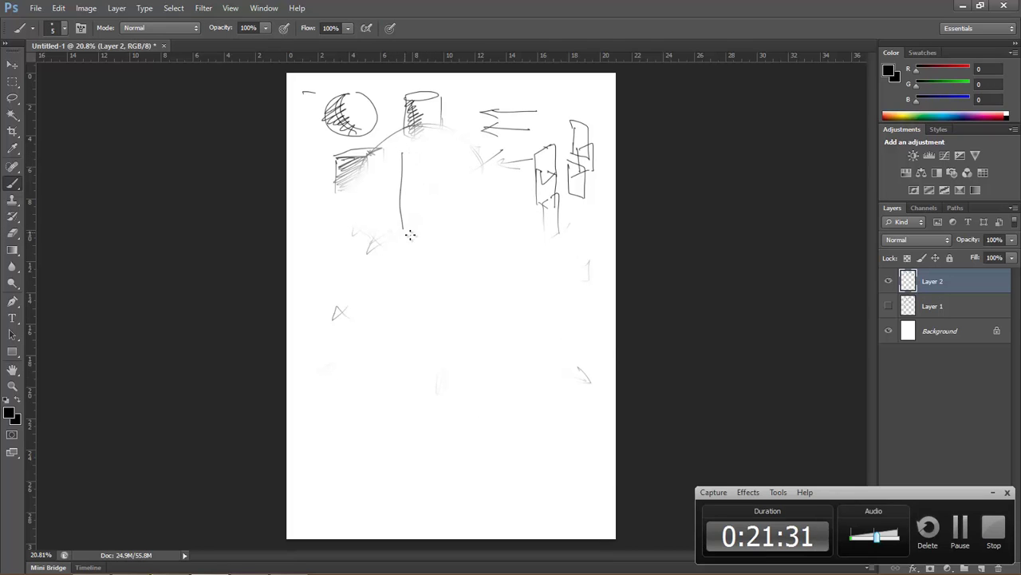
pyautogui.moveTo(422, 164); pyautogui.dragTo(436, 231)
pyautogui.moveTo(449, 153); pyautogui.dragTo(446, 223)
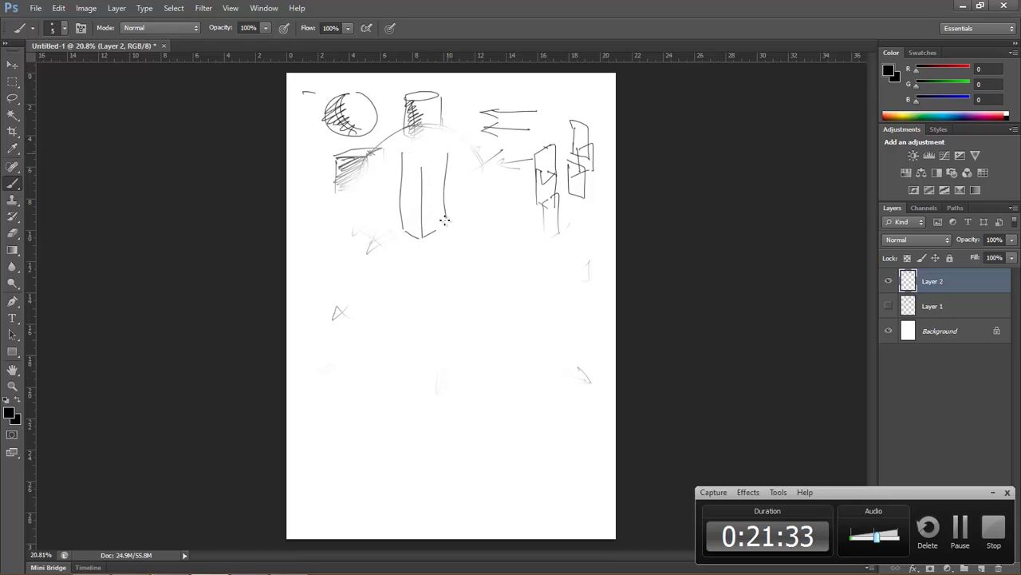
pyautogui.moveTo(402, 152)
pyautogui.mouseDown()
pyautogui.moveTo(424, 165)
pyautogui.moveTo(450, 155)
pyautogui.mouseUp()
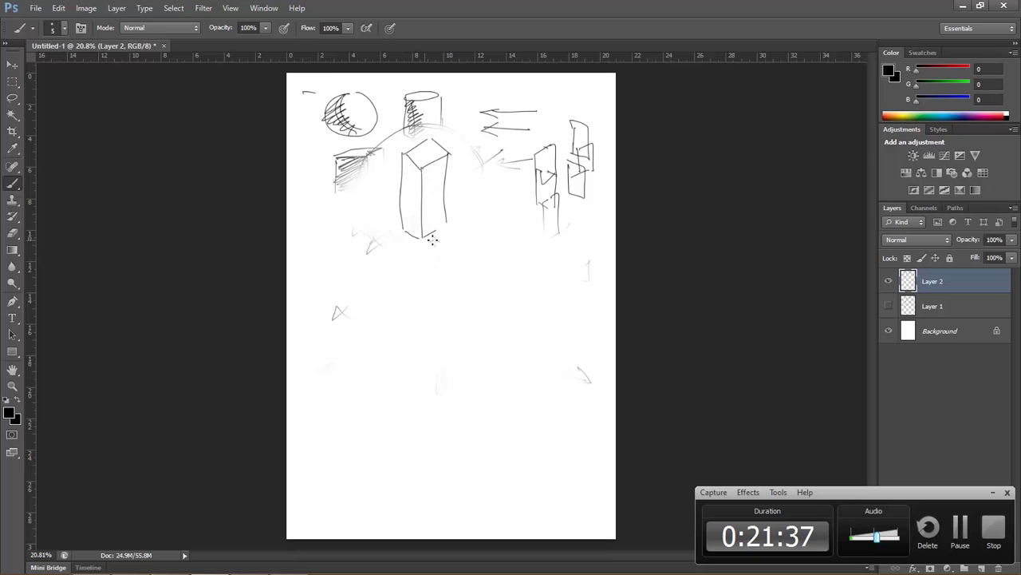
# - Ink a small box of strokes near the bottom of the Reader reference page, then return to Photoshop
pyautogui.hotkey('alt', 'Tab')
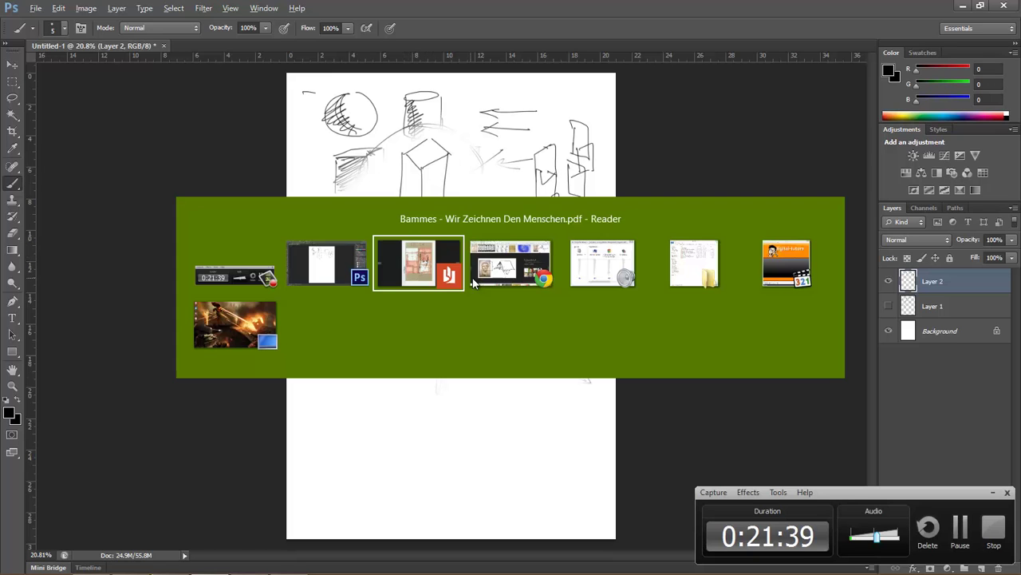
pyautogui.click(435, 272)
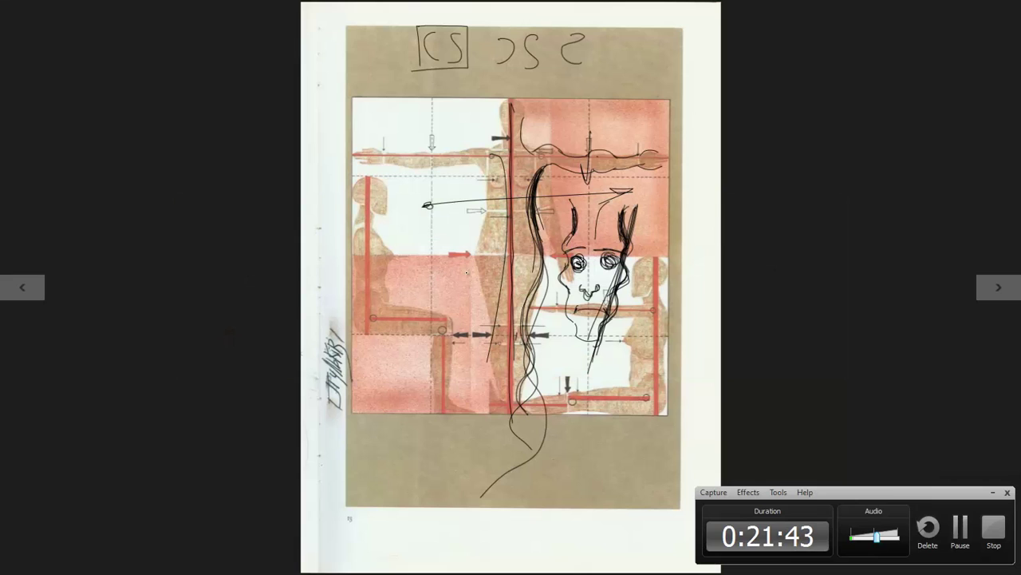
pyautogui.moveTo(570, 392); pyautogui.dragTo(648, 388)
pyautogui.moveTo(568, 388); pyautogui.dragTo(647, 387)
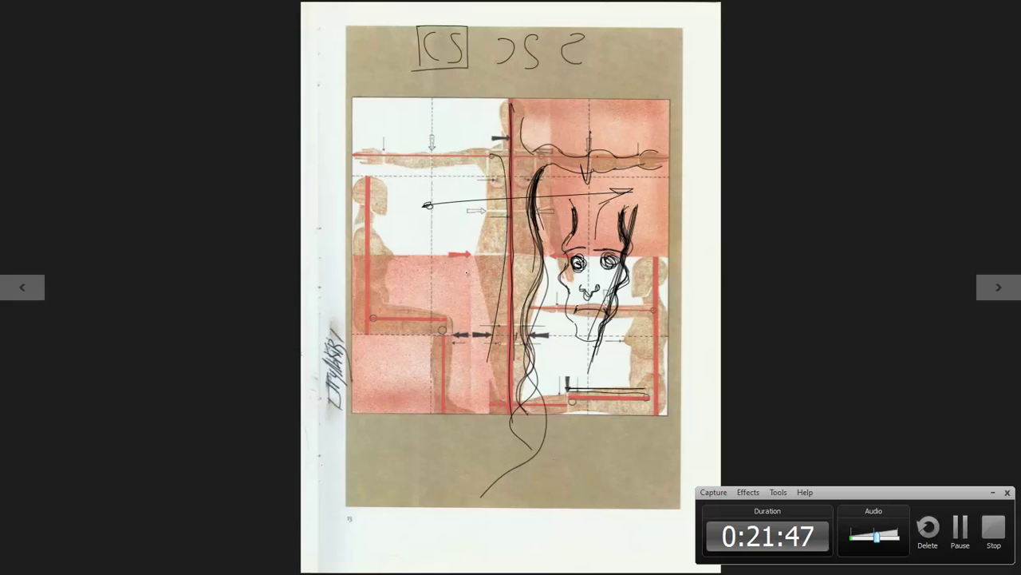
pyautogui.moveTo(562, 399)
pyautogui.mouseDown()
pyautogui.moveTo(560, 414)
pyautogui.moveTo(654, 417)
pyautogui.moveTo(642, 419)
pyautogui.mouseUp()
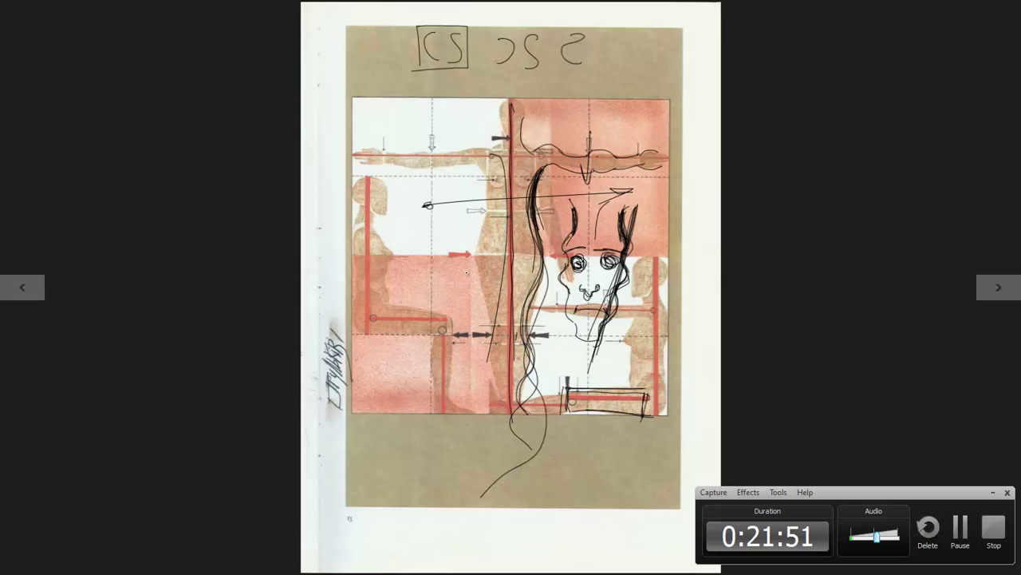
pyautogui.moveTo(557, 416); pyautogui.dragTo(503, 416)
pyautogui.moveTo(565, 394)
pyautogui.mouseDown()
pyautogui.moveTo(509, 397)
pyautogui.moveTo(512, 417)
pyautogui.mouseUp()
pyautogui.moveTo(552, 389); pyautogui.dragTo(565, 388)
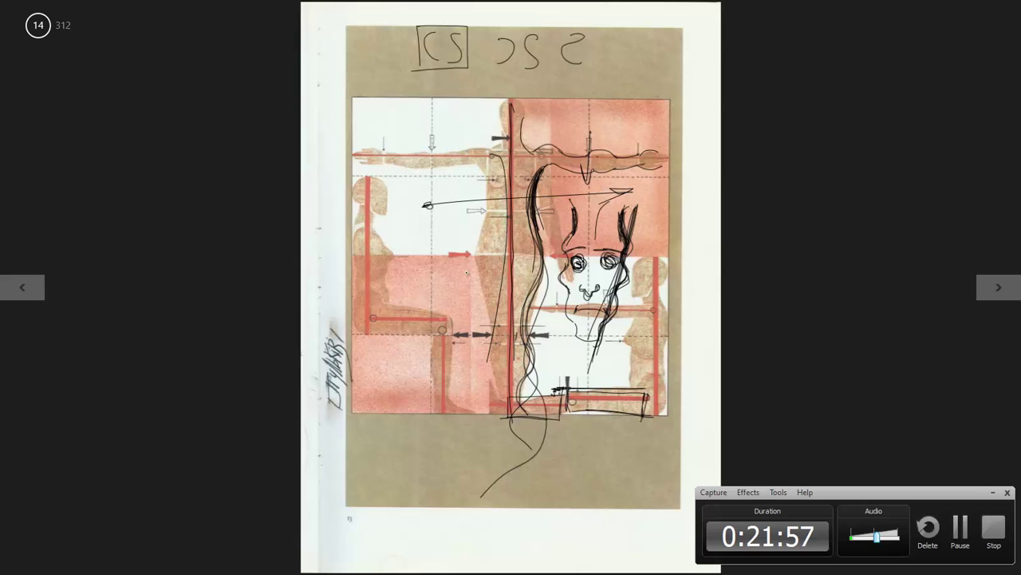
pyautogui.hotkey('alt', 'Tab')
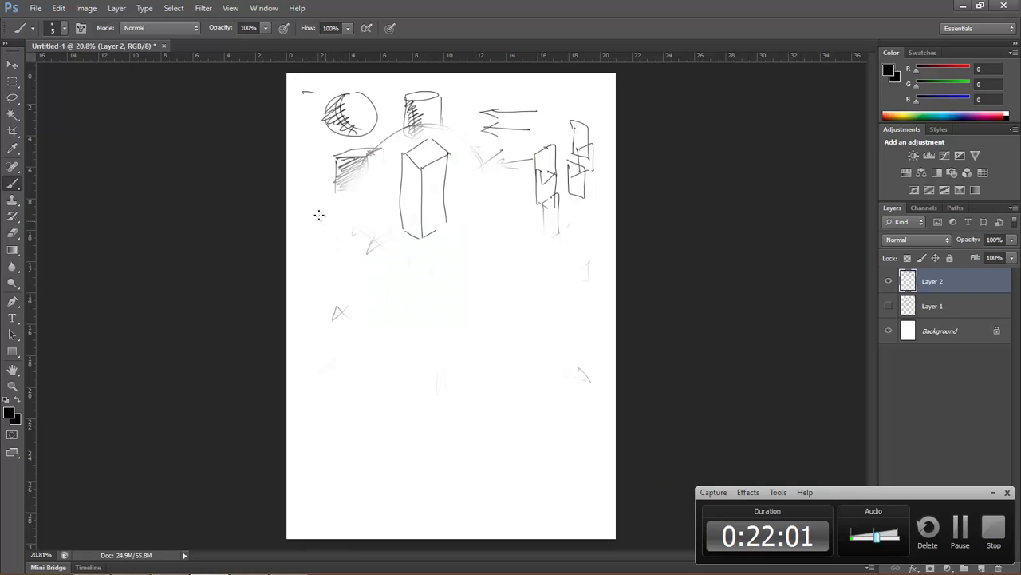
# - Sketch a left column of two stacked boxes on the page's left side
pyautogui.moveTo(316, 206); pyautogui.dragTo(316, 265)
pyautogui.moveTo(351, 205); pyautogui.dragTo(345, 335)
pyautogui.moveTo(319, 276); pyautogui.dragTo(341, 335)
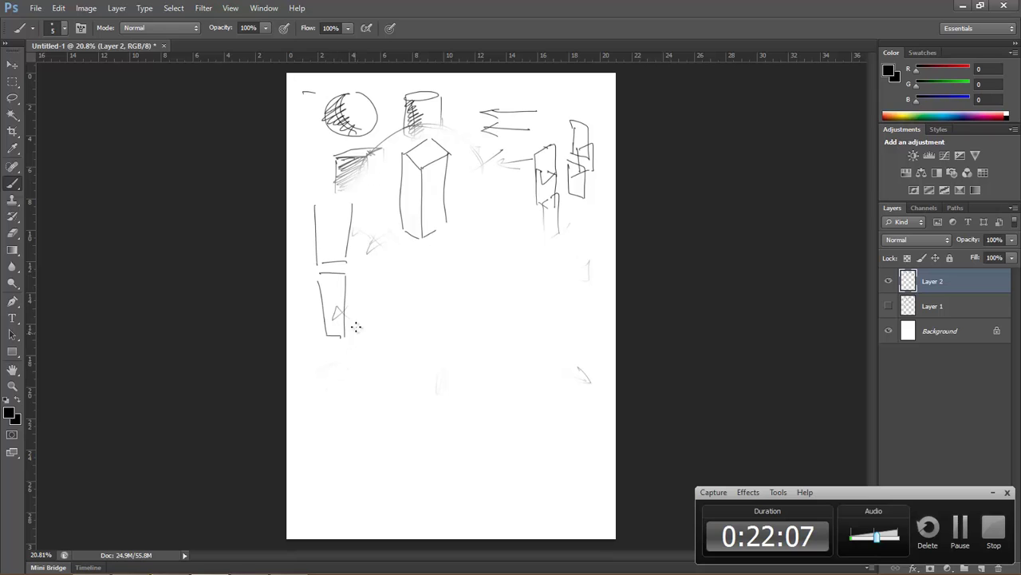
pyautogui.moveTo(312, 233); pyautogui.dragTo(310, 190)
pyautogui.moveTo(308, 191)
pyautogui.mouseDown()
pyautogui.moveTo(355, 189)
pyautogui.moveTo(352, 222)
pyautogui.mouseUp()
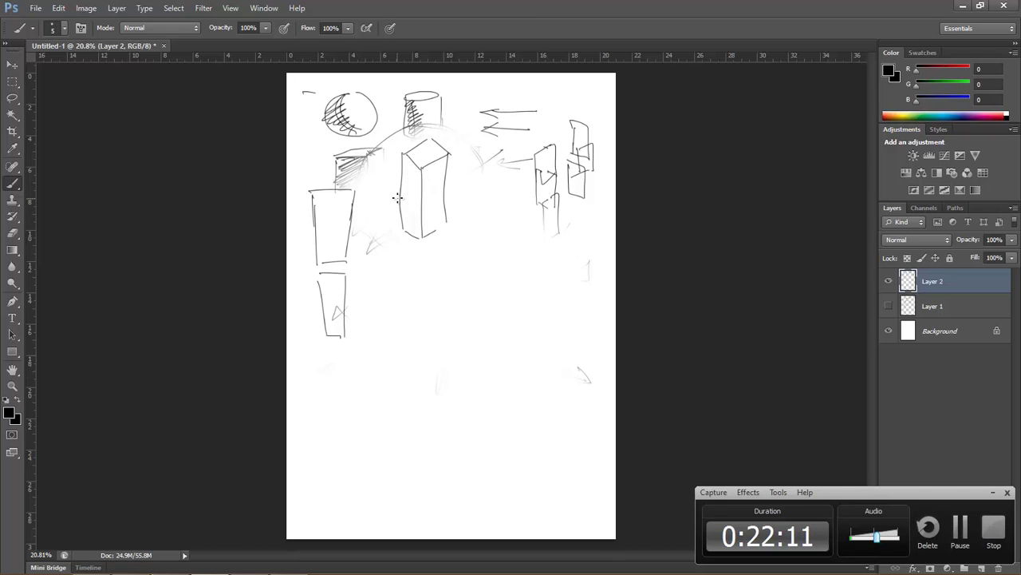
# - Sketch a second column of two stacked boxes to the right of the first
pyautogui.moveTo(395, 191); pyautogui.dragTo(391, 256)
pyautogui.moveTo(358, 192); pyautogui.dragTo(364, 255)
pyautogui.moveTo(361, 190)
pyautogui.mouseDown()
pyautogui.moveTo(396, 188)
pyautogui.moveTo(361, 255)
pyautogui.moveTo(399, 188)
pyautogui.moveTo(381, 328)
pyautogui.mouseUp()
pyautogui.moveTo(359, 271); pyautogui.dragTo(361, 329)
pyautogui.moveTo(364, 329); pyautogui.dragTo(381, 329)
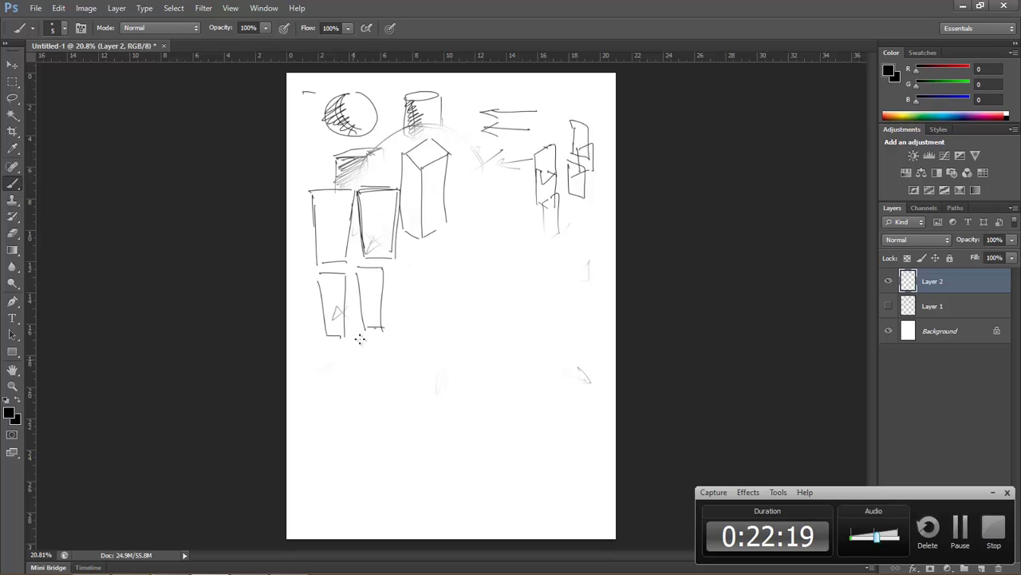
# - Darken the middle boxes' edges and draw a long vertical arrow through the middle column
pyautogui.moveTo(394, 190); pyautogui.dragTo(383, 329)
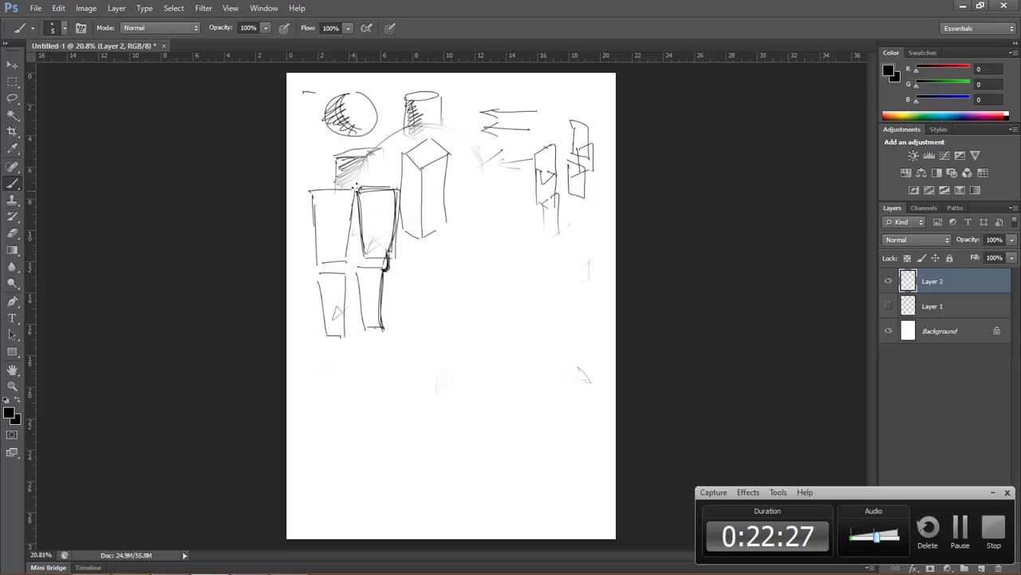
pyautogui.moveTo(358, 190); pyautogui.dragTo(355, 297)
pyautogui.moveTo(364, 258); pyautogui.dragTo(366, 330)
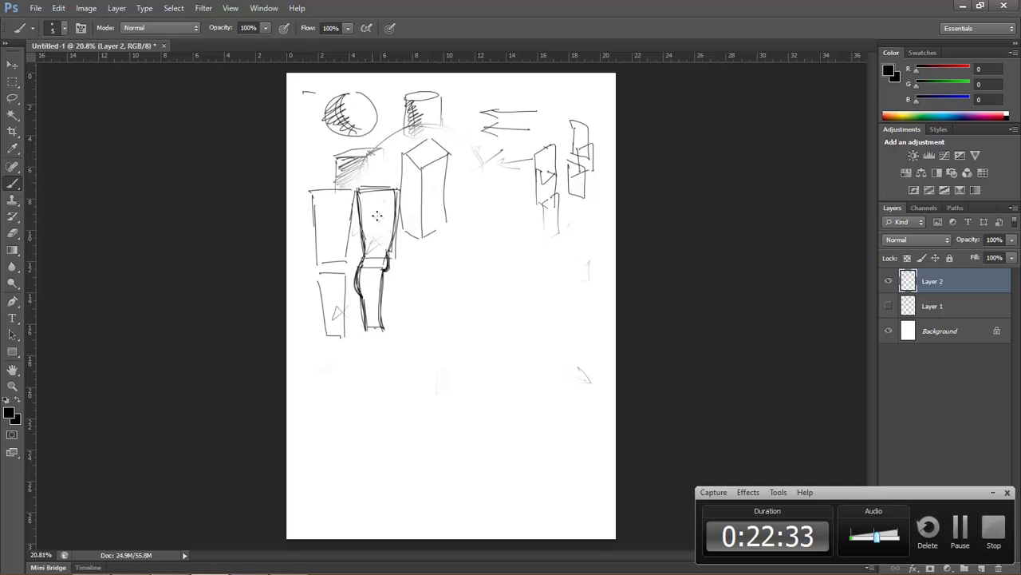
pyautogui.moveTo(367, 86)
pyautogui.mouseDown()
pyautogui.moveTo(382, 380)
pyautogui.moveTo(392, 351)
pyautogui.mouseUp()
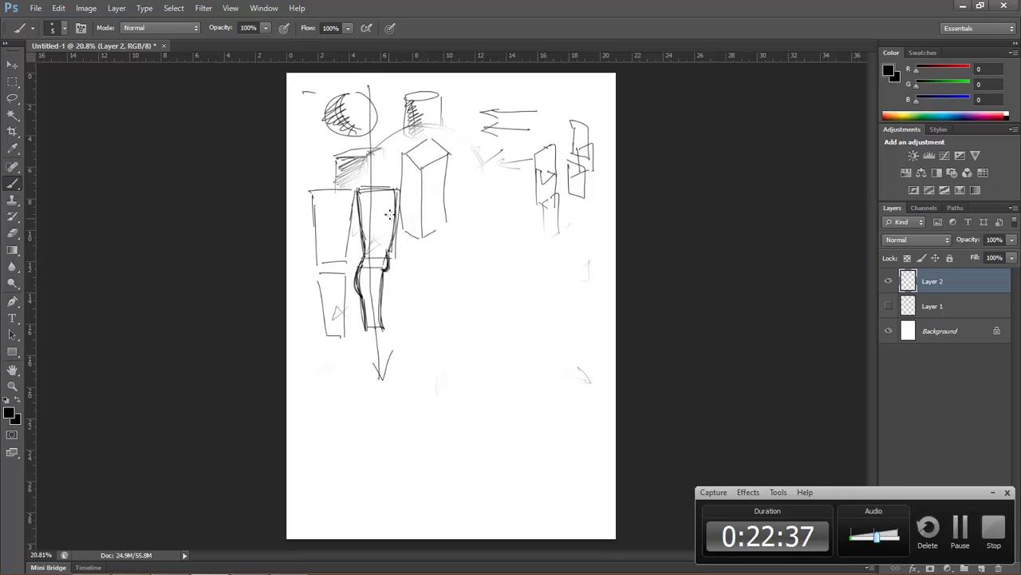
pyautogui.moveTo(395, 196); pyautogui.dragTo(382, 278)
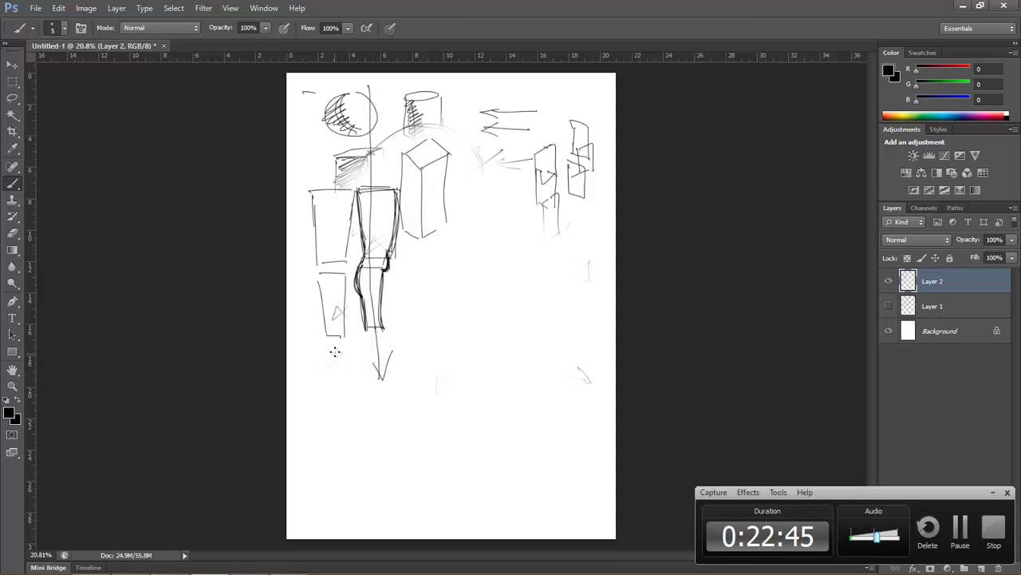
# - Draw and thicken a long vertical line below the left boxes
pyautogui.moveTo(336, 348); pyautogui.dragTo(340, 490)
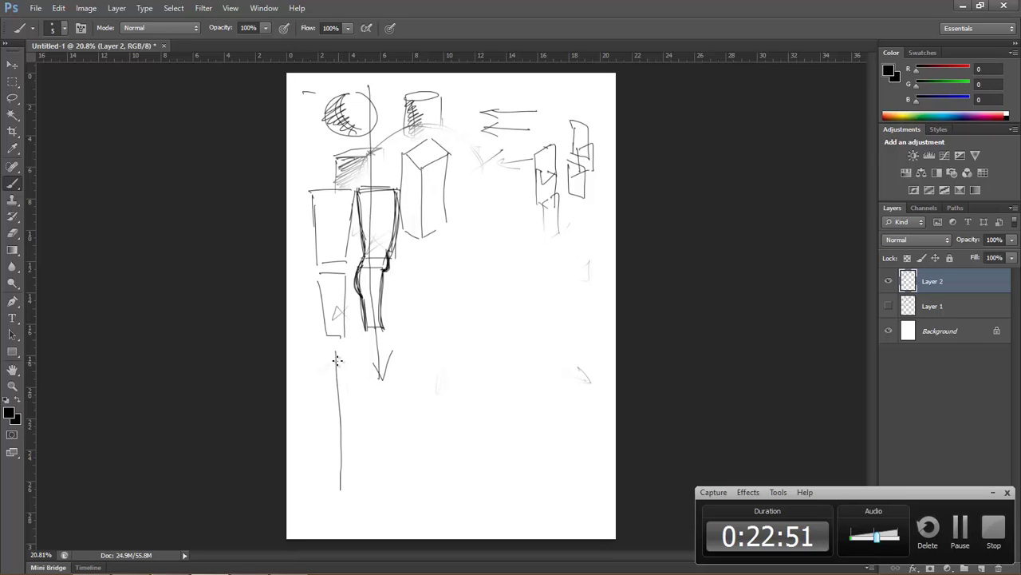
pyautogui.moveTo(336, 353); pyautogui.dragTo(334, 488)
pyautogui.moveTo(335, 363); pyautogui.dragTo(333, 490)
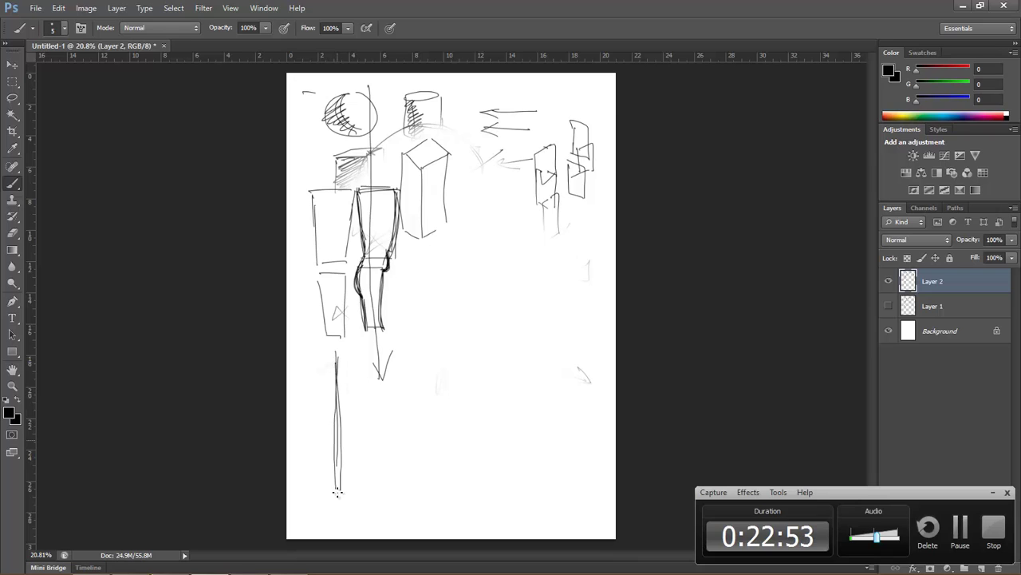
pyautogui.moveTo(337, 363)
pyautogui.mouseDown()
pyautogui.moveTo(338, 494)
pyautogui.moveTo(334, 435)
pyautogui.mouseUp()
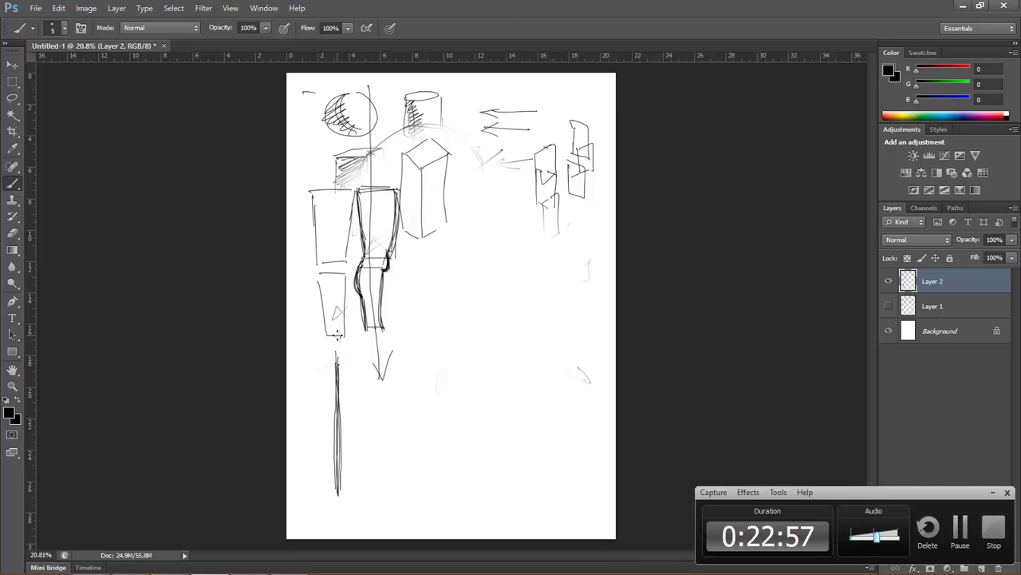
pyautogui.moveTo(331, 350); pyautogui.dragTo(348, 492)
pyautogui.moveTo(329, 374); pyautogui.dragTo(348, 484)
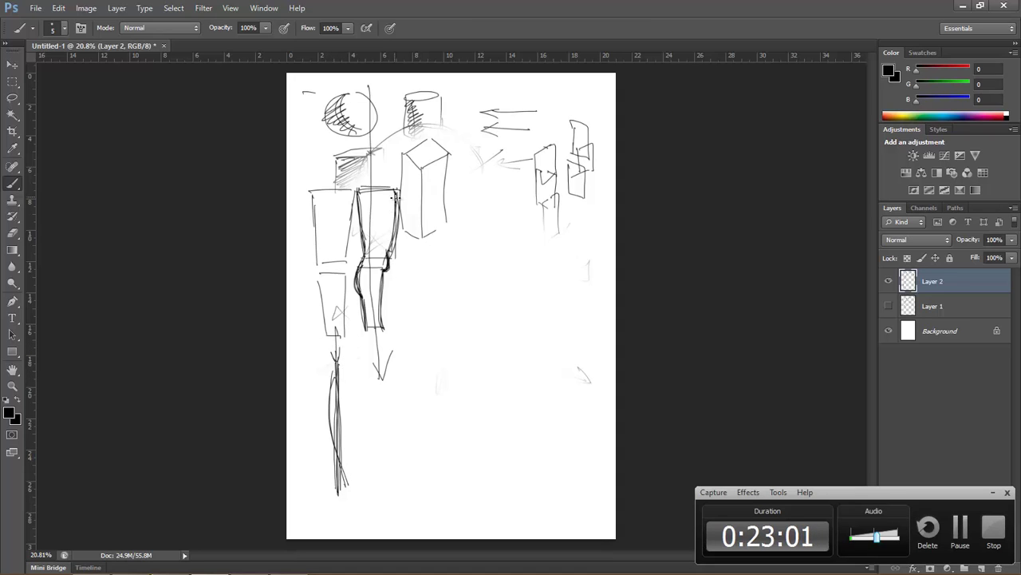
# - Reinforce the middle column's left, right and inner edges with repeated strokes
pyautogui.moveTo(352, 209); pyautogui.dragTo(356, 201)
pyautogui.moveTo(389, 177); pyautogui.dragTo(369, 275)
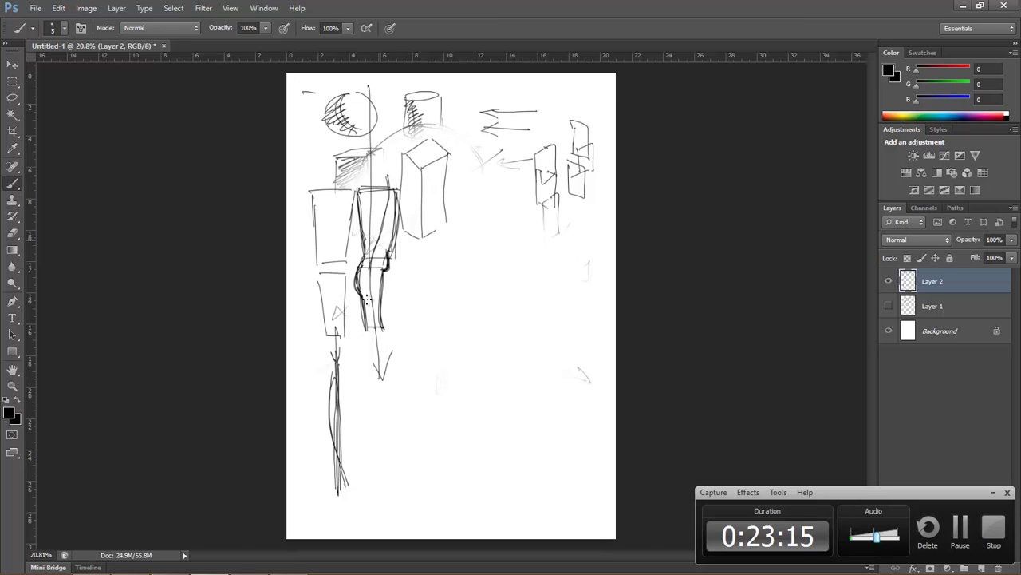
pyautogui.moveTo(386, 177); pyautogui.dragTo(369, 330)
pyautogui.moveTo(383, 178); pyautogui.dragTo(364, 302)
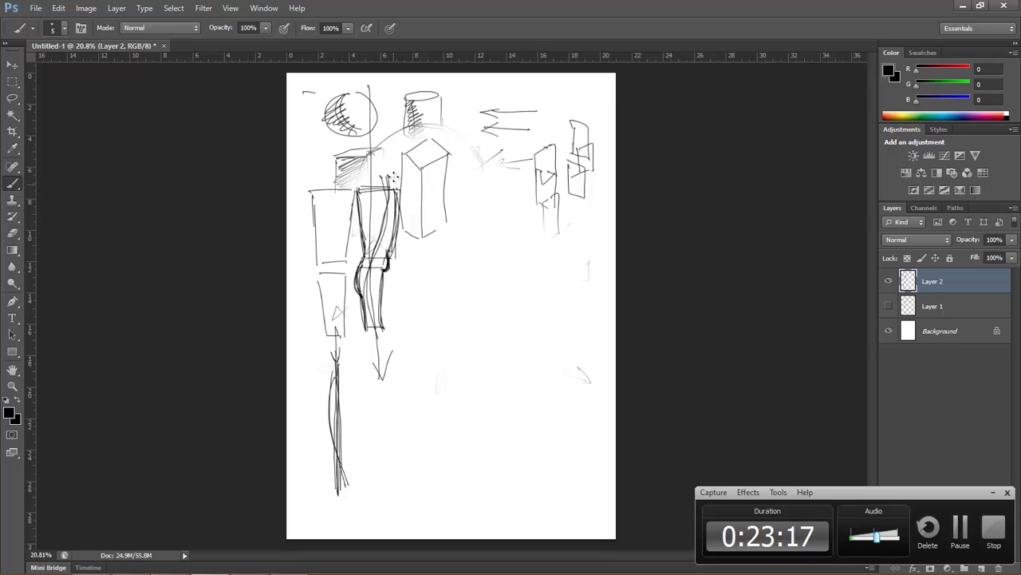
pyautogui.moveTo(386, 185); pyautogui.dragTo(374, 329)
pyautogui.moveTo(388, 183); pyautogui.dragTo(370, 335)
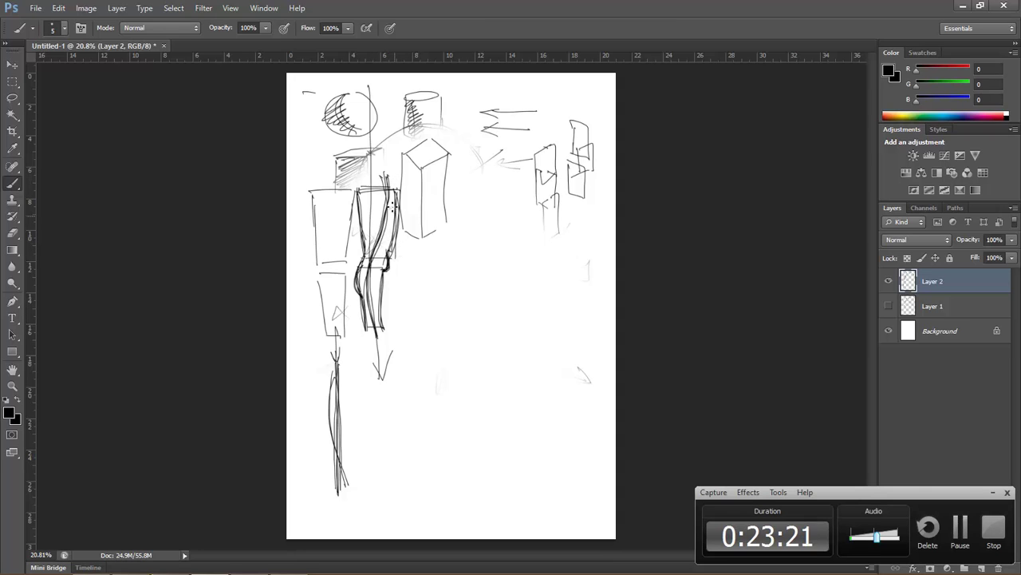
pyautogui.moveTo(386, 174); pyautogui.dragTo(373, 319)
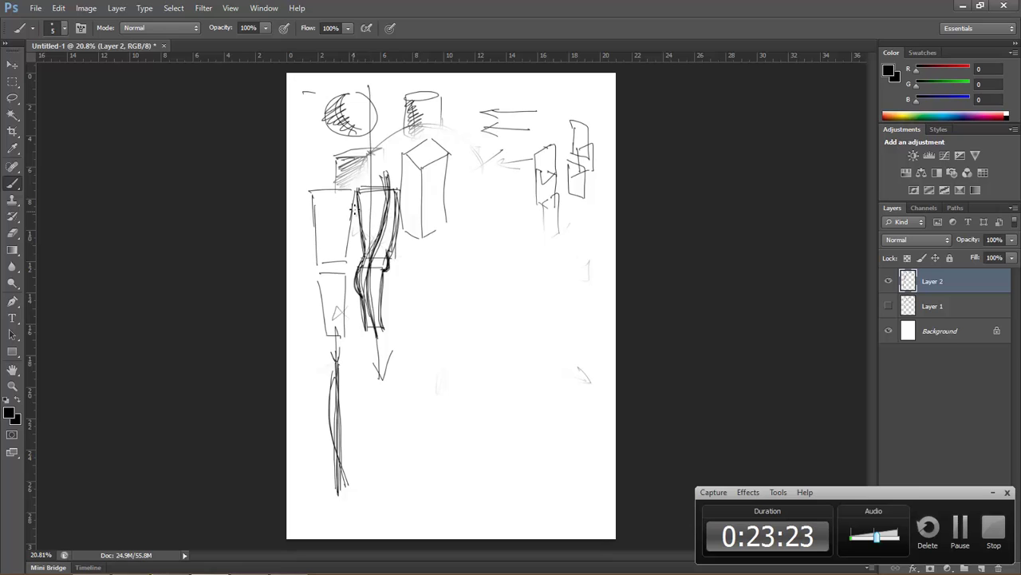
# - Add strokes along the left figure edge and the lower left pillar sketch
pyautogui.moveTo(356, 186); pyautogui.dragTo(345, 272)
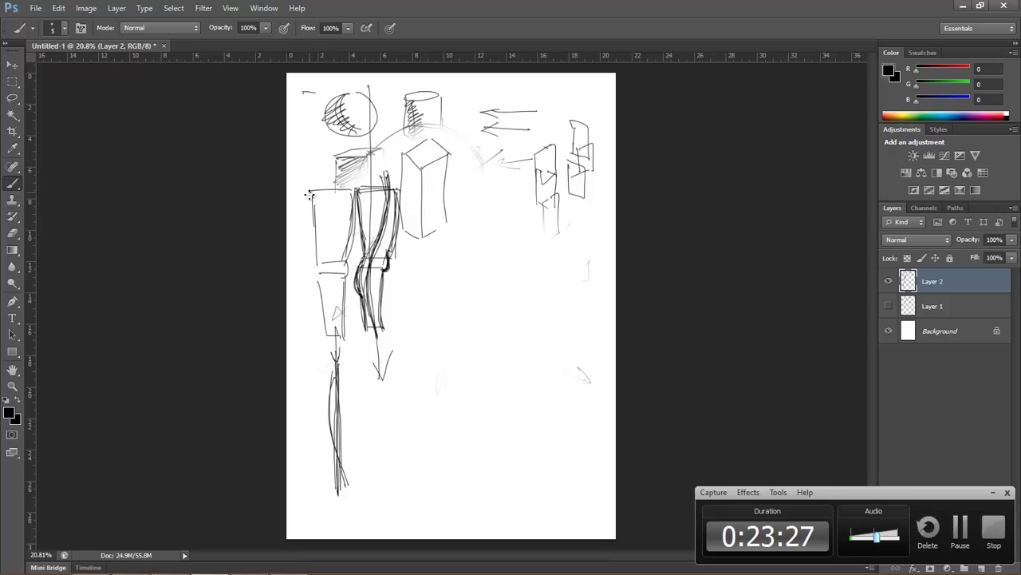
pyautogui.moveTo(321, 261); pyautogui.dragTo(337, 343)
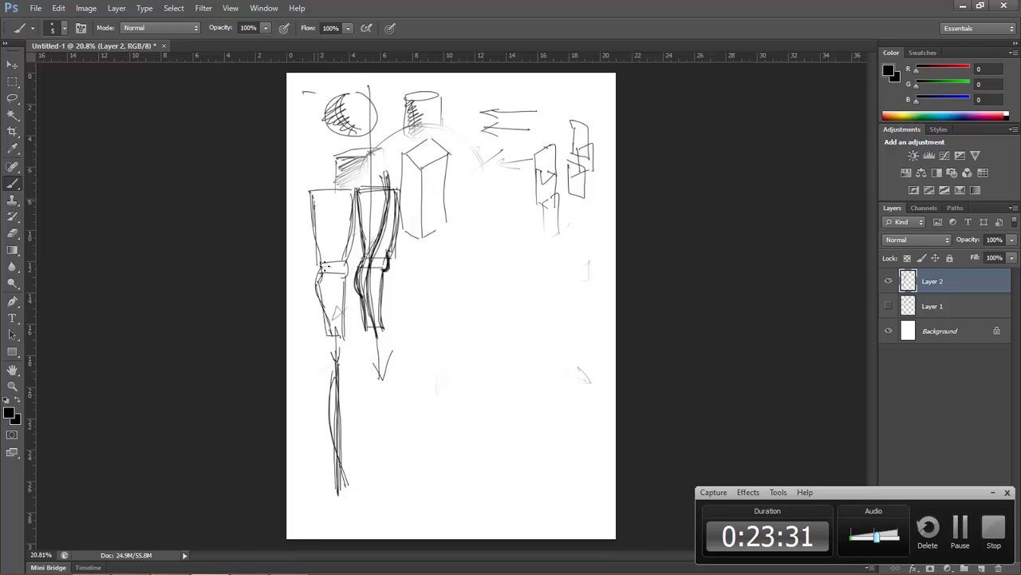
pyautogui.moveTo(320, 214); pyautogui.dragTo(334, 339)
# - Glance at the Bammes reference page in Adobe Reader, then return to Photoshop
pyautogui.hotkey('alt', 'Tab')
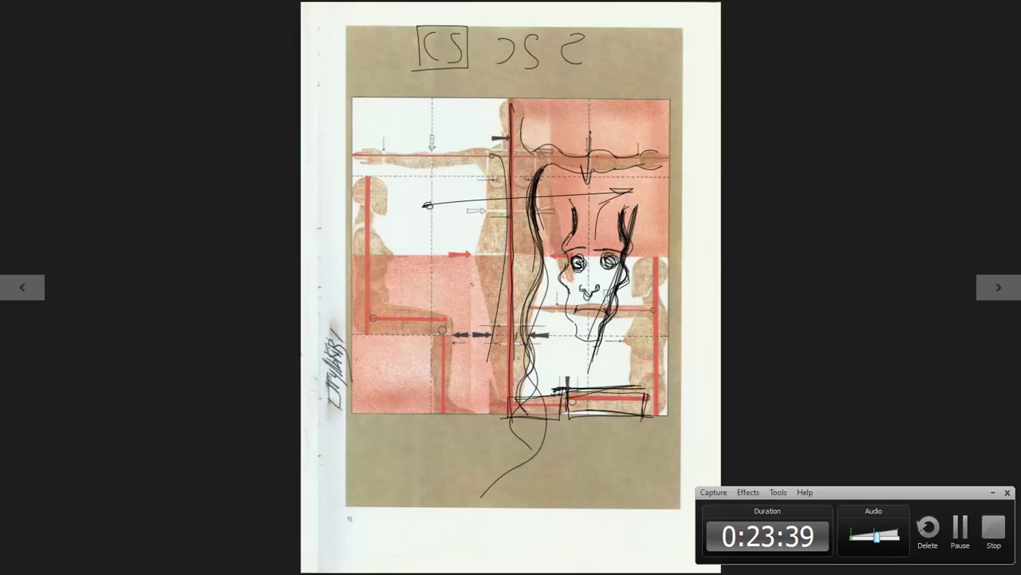
pyautogui.hotkey('alt', 'Tab')
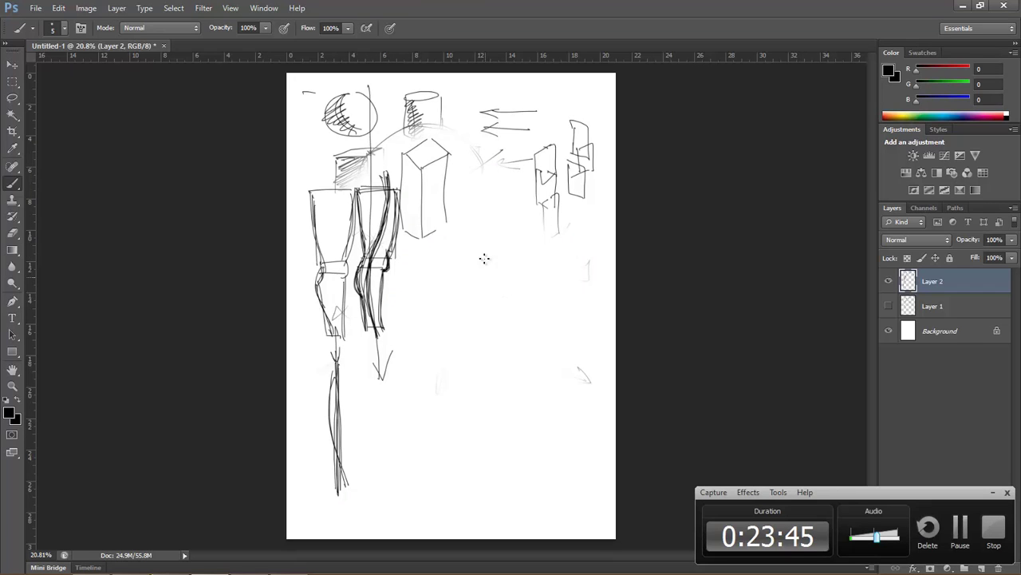
# - Sketch an upright box with a diamond top and a second box beneath it
pyautogui.moveTo(451, 194)
pyautogui.mouseDown()
pyautogui.moveTo(508, 198)
pyautogui.moveTo(482, 185)
pyautogui.moveTo(509, 200)
pyautogui.moveTo(501, 279)
pyautogui.mouseUp()
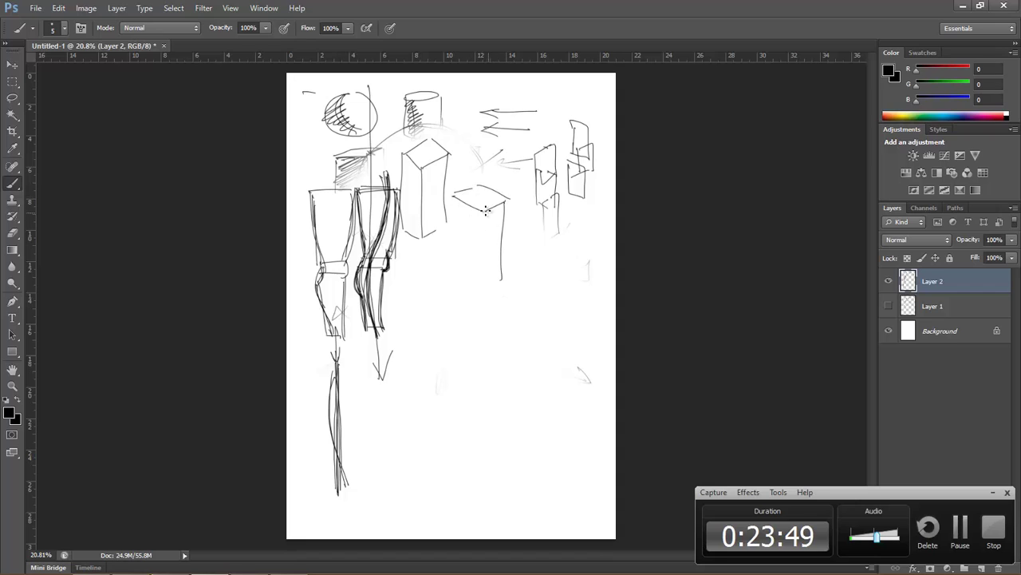
pyautogui.moveTo(484, 209); pyautogui.dragTo(488, 293)
pyautogui.moveTo(450, 191)
pyautogui.mouseDown()
pyautogui.moveTo(453, 271)
pyautogui.moveTo(484, 292)
pyautogui.mouseUp()
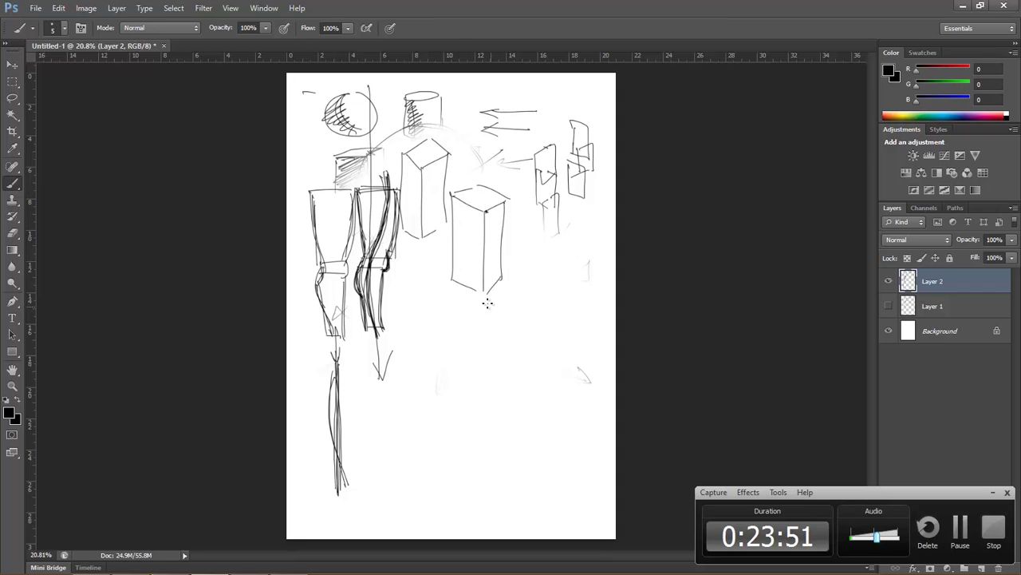
pyautogui.moveTo(478, 369)
pyautogui.mouseDown()
pyautogui.moveTo(474, 297)
pyautogui.moveTo(490, 334)
pyautogui.moveTo(481, 371)
pyautogui.moveTo(438, 359)
pyautogui.mouseUp()
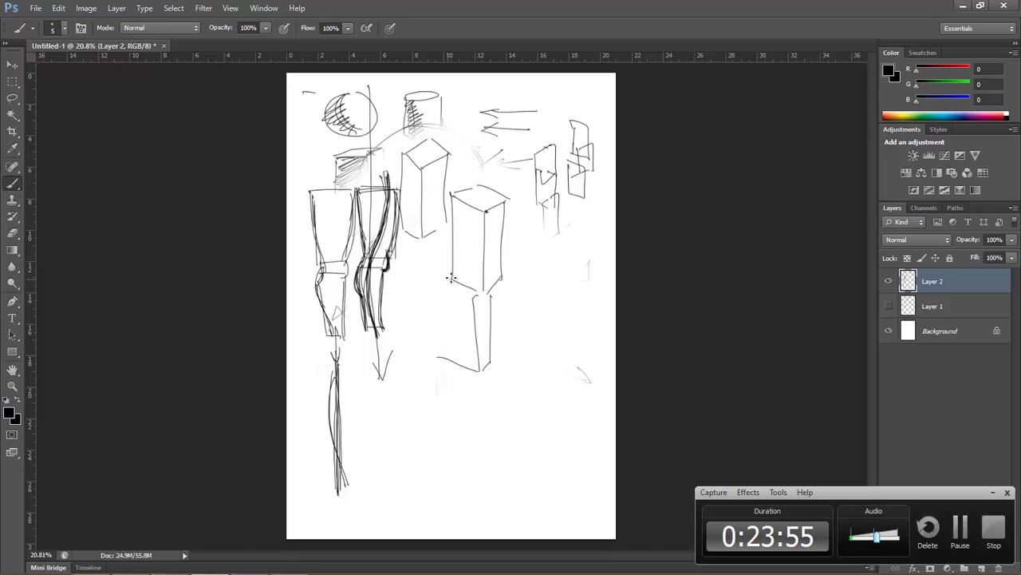
pyautogui.moveTo(443, 279); pyautogui.dragTo(447, 369)
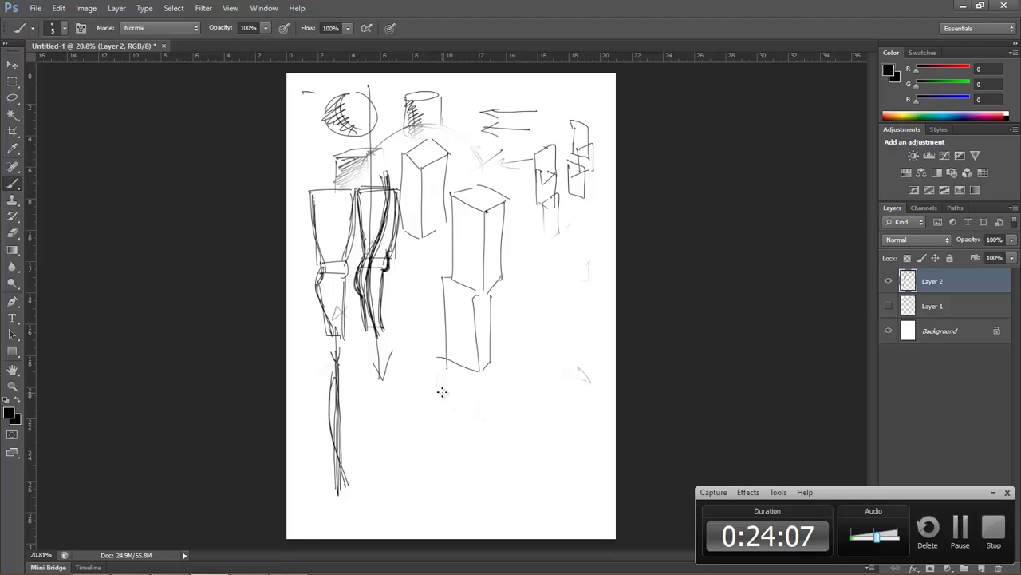
# - Draw a tilted box lying near the page bottom and strengthen its outline and edges
pyautogui.moveTo(442, 390)
pyautogui.mouseDown()
pyautogui.moveTo(428, 409)
pyautogui.moveTo(499, 393)
pyautogui.moveTo(515, 431)
pyautogui.mouseUp()
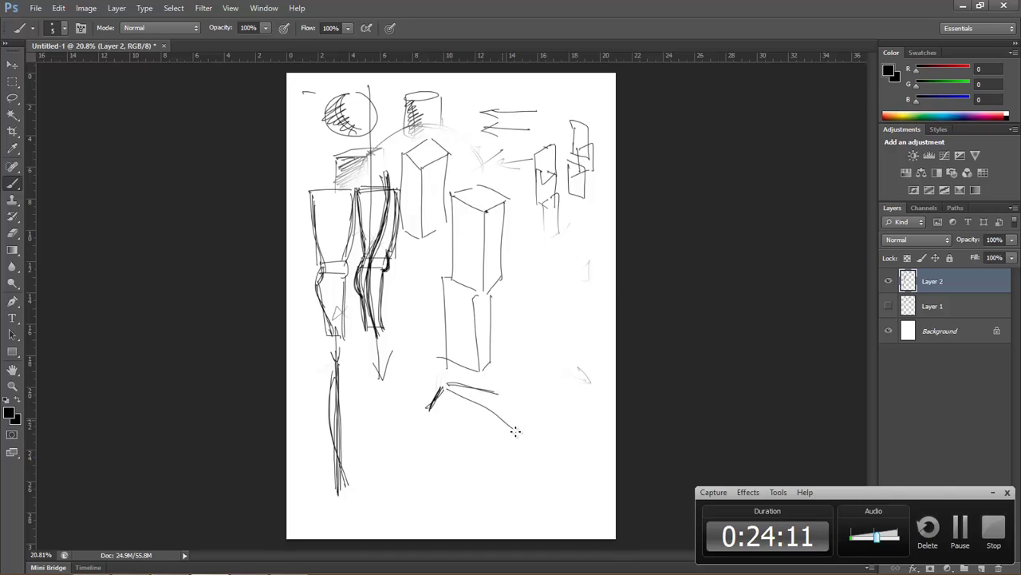
pyautogui.moveTo(497, 393); pyautogui.dragTo(556, 429)
pyautogui.moveTo(427, 408)
pyautogui.mouseDown()
pyautogui.moveTo(506, 461)
pyautogui.moveTo(563, 429)
pyautogui.moveTo(498, 461)
pyautogui.mouseUp()
pyautogui.moveTo(452, 394)
pyautogui.mouseDown()
pyautogui.moveTo(524, 432)
pyautogui.moveTo(446, 387)
pyautogui.moveTo(509, 458)
pyautogui.mouseUp()
pyautogui.moveTo(498, 418)
pyautogui.mouseDown()
pyautogui.moveTo(495, 447)
pyautogui.moveTo(519, 408)
pyautogui.moveTo(506, 427)
pyautogui.mouseUp()
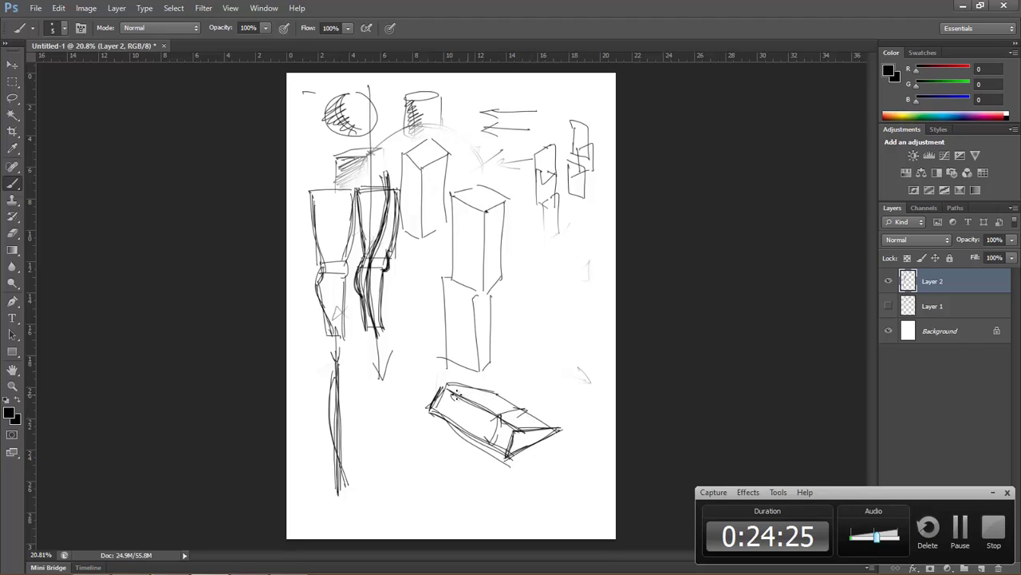
pyautogui.moveTo(446, 385)
pyautogui.mouseDown()
pyautogui.moveTo(500, 392)
pyautogui.moveTo(551, 426)
pyautogui.mouseUp()
pyautogui.moveTo(490, 384); pyautogui.dragTo(549, 423)
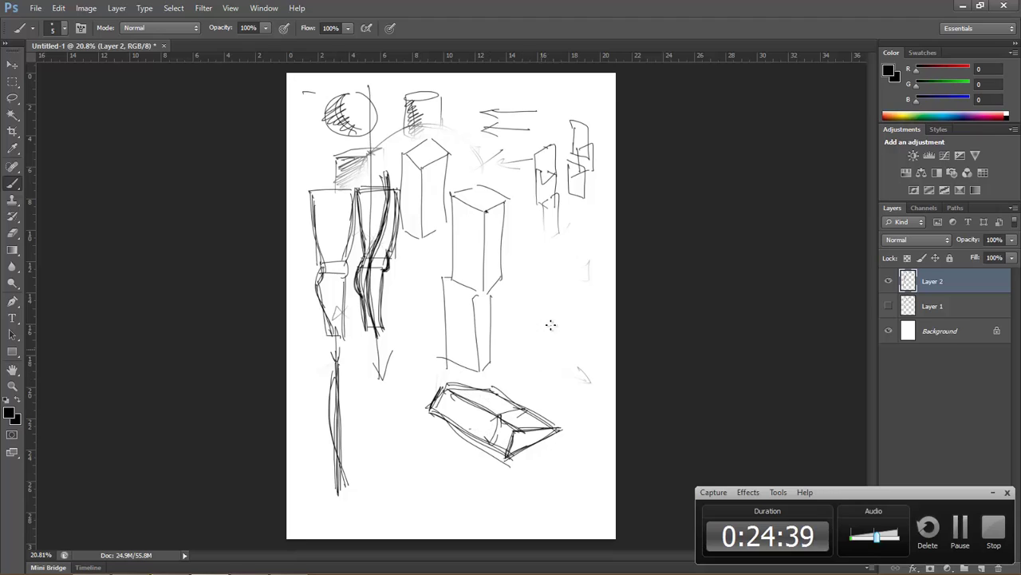
# - Sketch the tent form's doubled sloping ridge and right base edge beside the box corner
pyautogui.moveTo(514, 243); pyautogui.dragTo(557, 317)
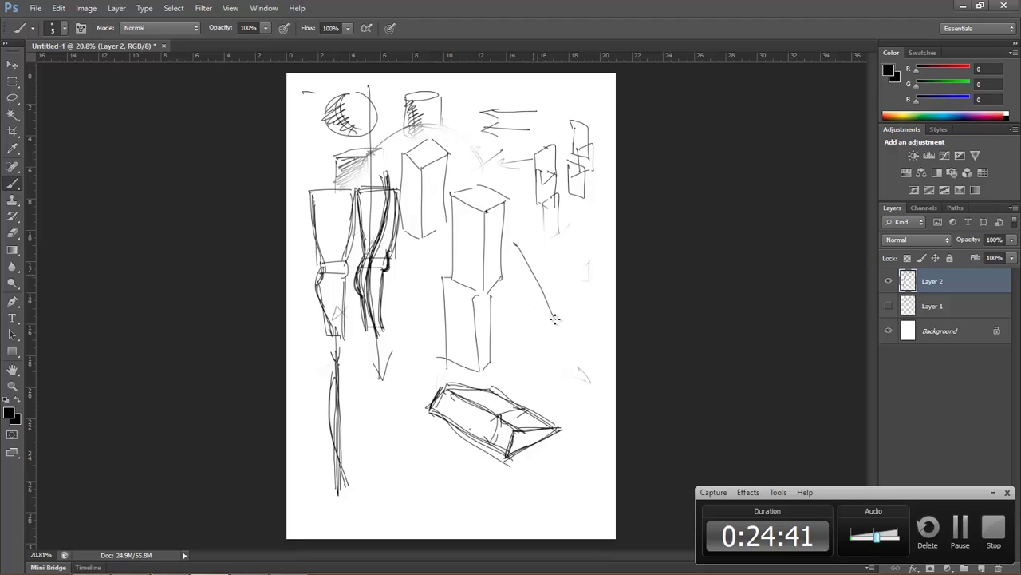
pyautogui.moveTo(511, 241)
pyautogui.mouseDown()
pyautogui.moveTo(556, 319)
pyautogui.moveTo(542, 334)
pyautogui.moveTo(605, 321)
pyautogui.mouseUp()
pyautogui.moveTo(544, 335); pyautogui.dragTo(609, 322)
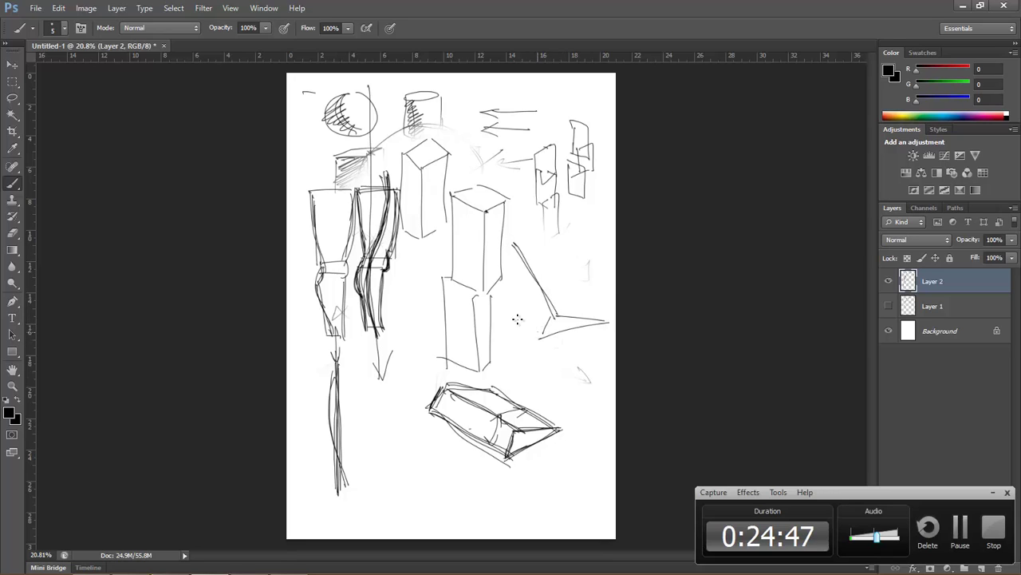
pyautogui.moveTo(539, 332)
pyautogui.mouseDown()
pyautogui.moveTo(482, 292)
pyautogui.moveTo(512, 244)
pyautogui.moveTo(588, 262)
pyautogui.moveTo(608, 322)
pyautogui.mouseUp()
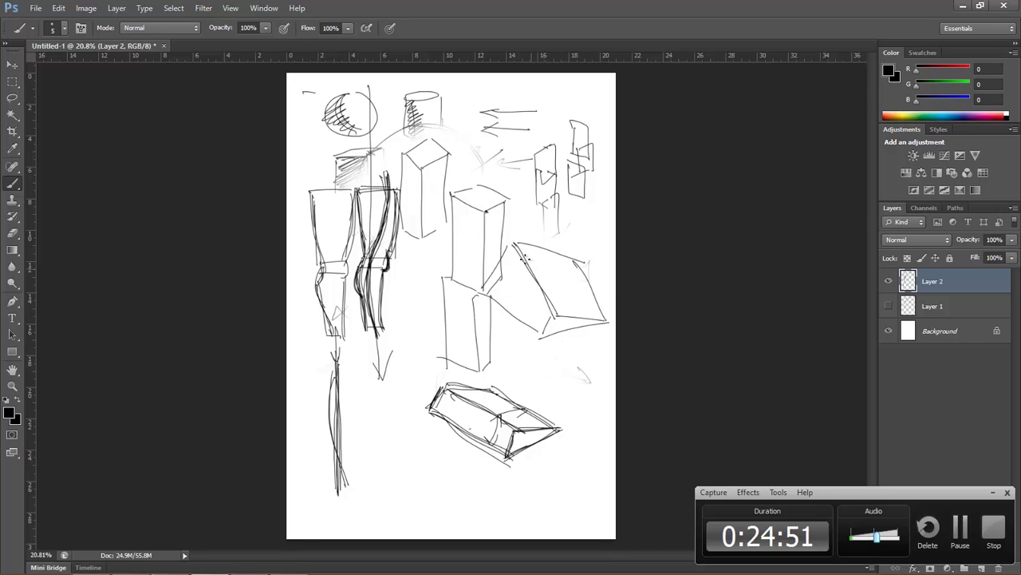
# - Cross the tent form with diagonal zigzag hatching and add its lower-right edge
pyautogui.moveTo(488, 277); pyautogui.dragTo(538, 329)
pyautogui.moveTo(483, 308); pyautogui.dragTo(559, 237)
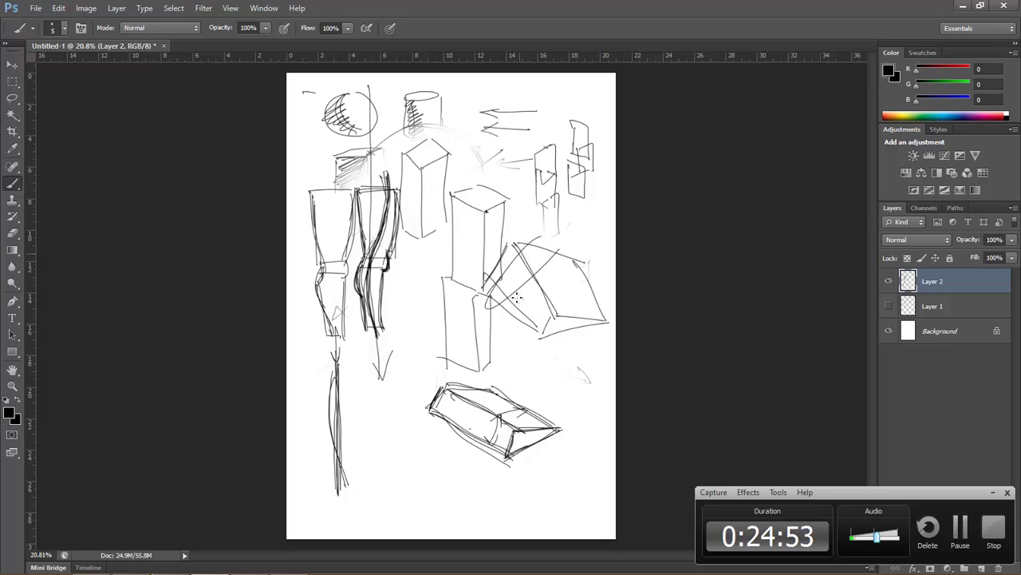
pyautogui.moveTo(517, 322); pyautogui.dragTo(577, 257)
pyautogui.moveTo(592, 295); pyautogui.dragTo(535, 349)
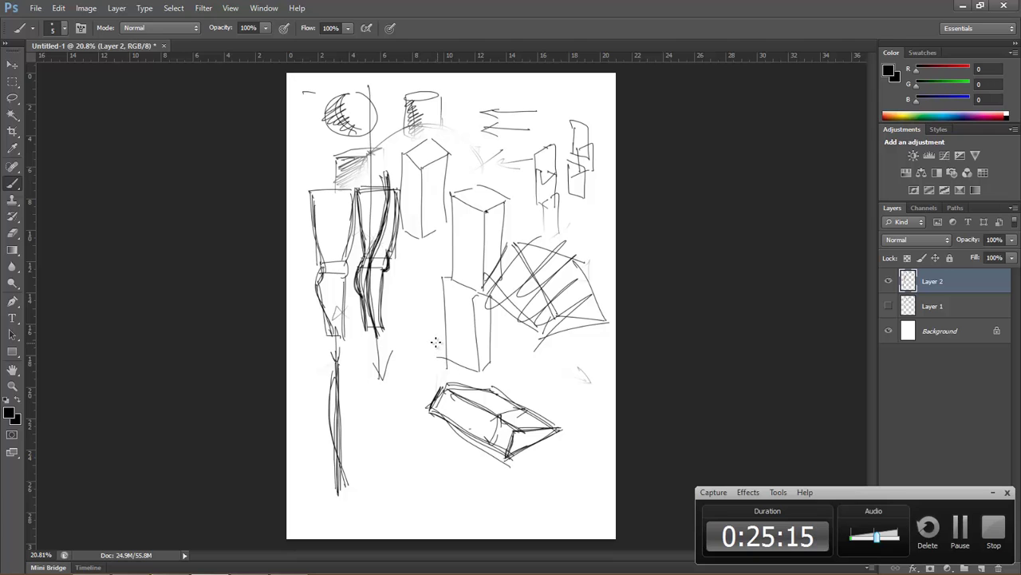
# - Switch to Chrome and search for 'tượng bàn chân' in a new tab
pyautogui.hotkey('alt', 'Tab')
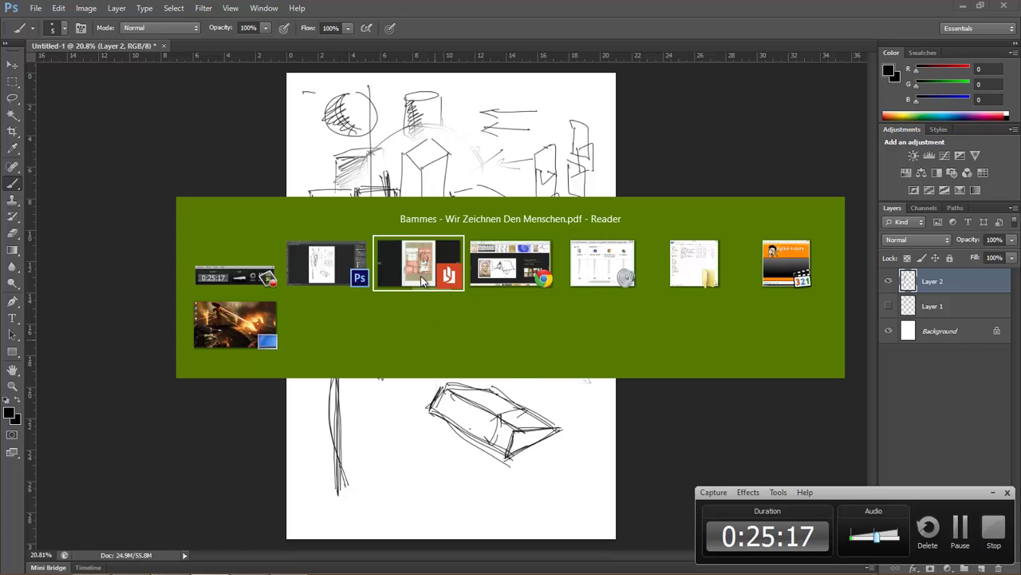
pyautogui.hotkey('alt', 'Tab')
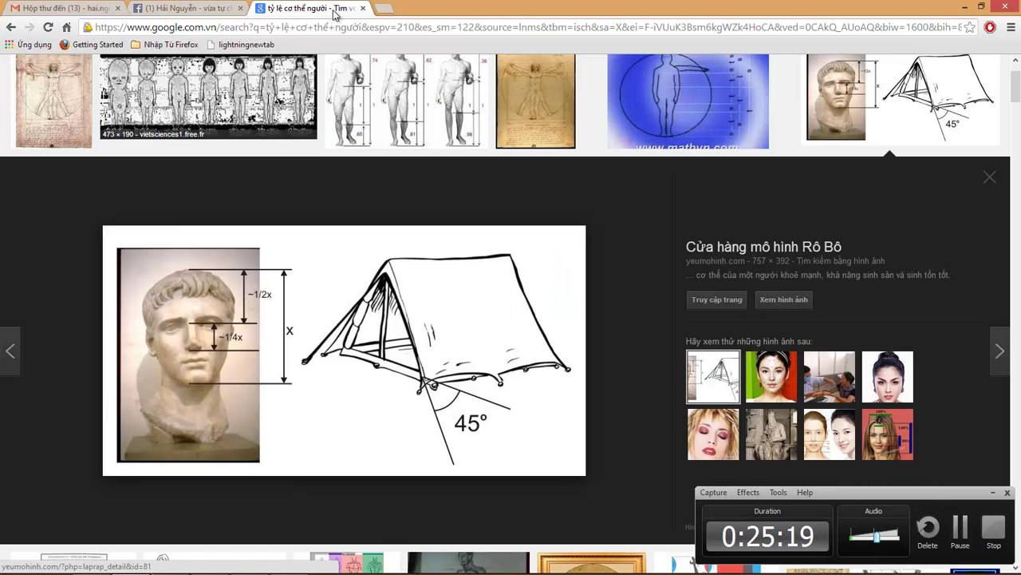
pyautogui.click(381, 9)
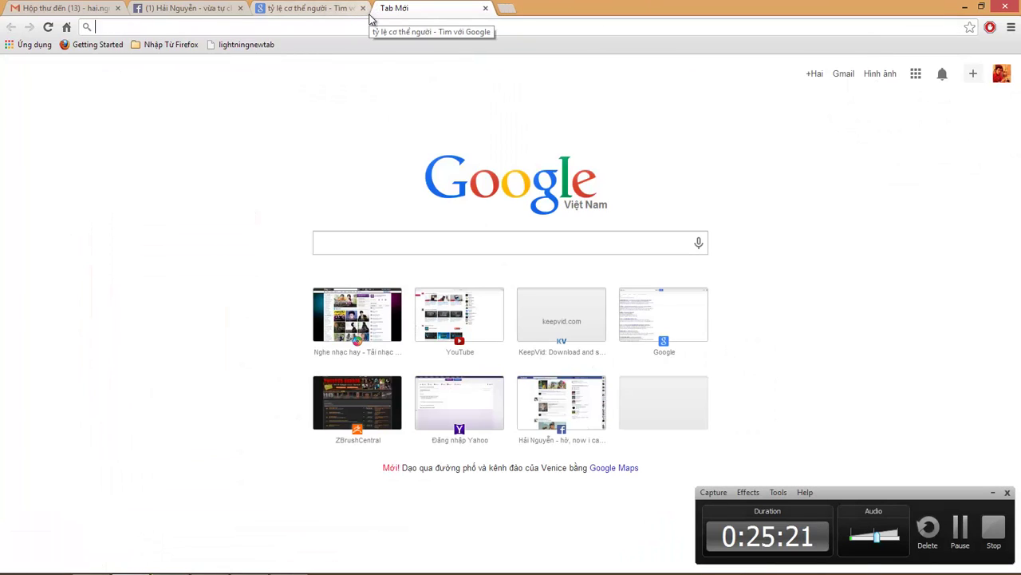
pyautogui.write('tượng')
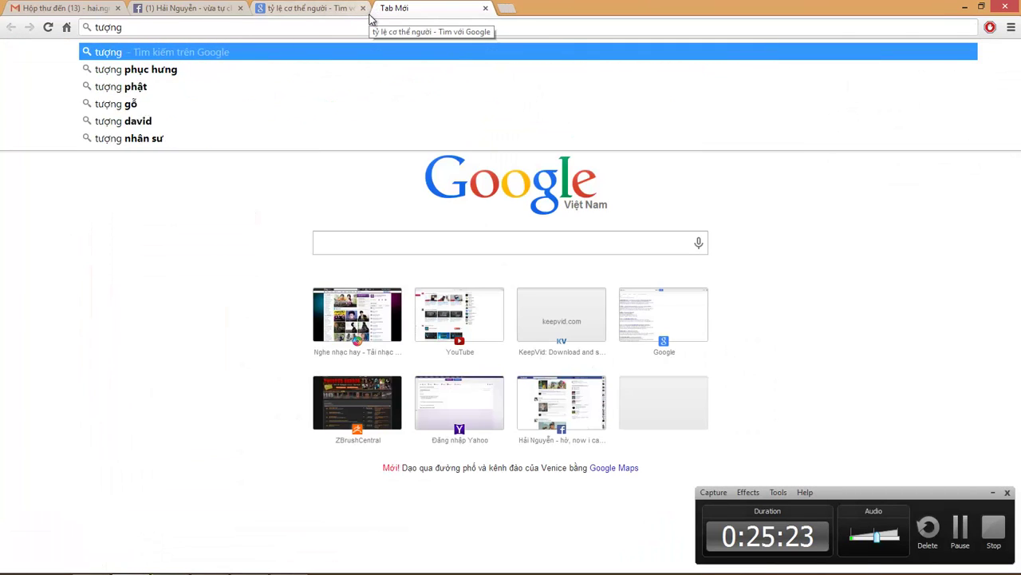
pyautogui.write(' ban')
pyautogui.write('b')
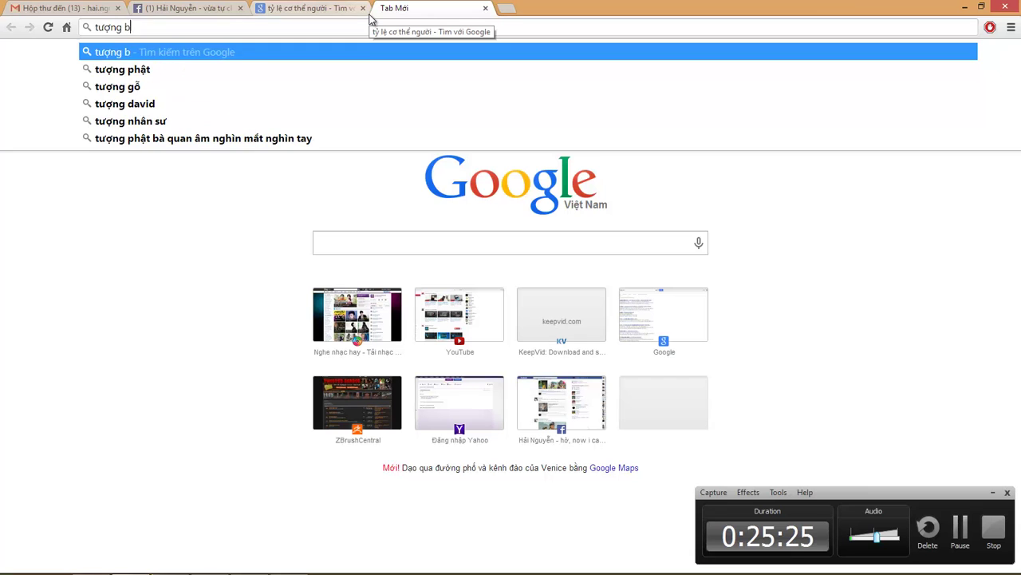
pyautogui.write('àn chân')
pyautogui.press('Return')
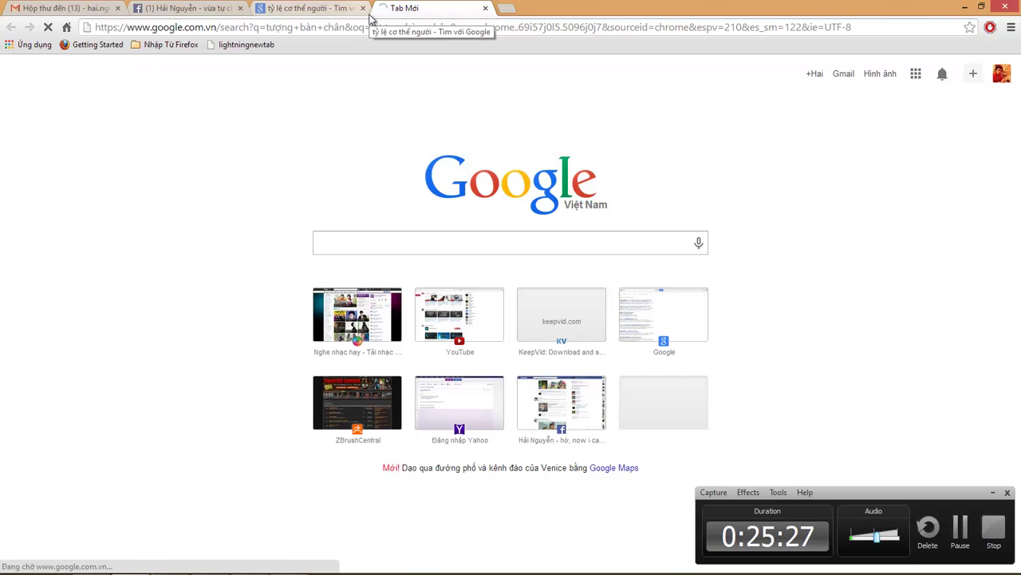
# - Glance at the earlier body-proportion results, then show Images results for the new search
pyautogui.click(368, 16)
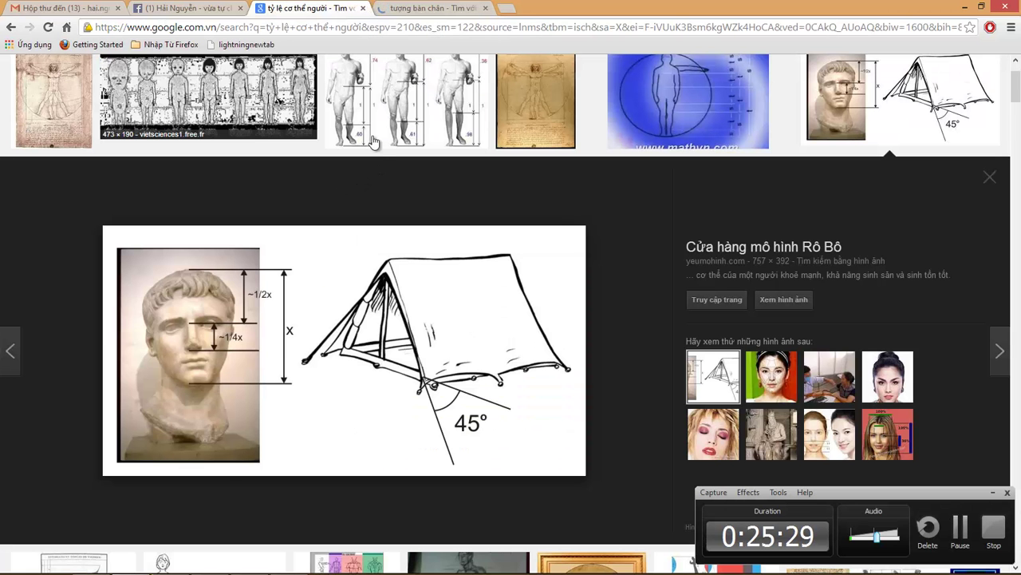
pyautogui.hotkey('ctrl', 'Tab')
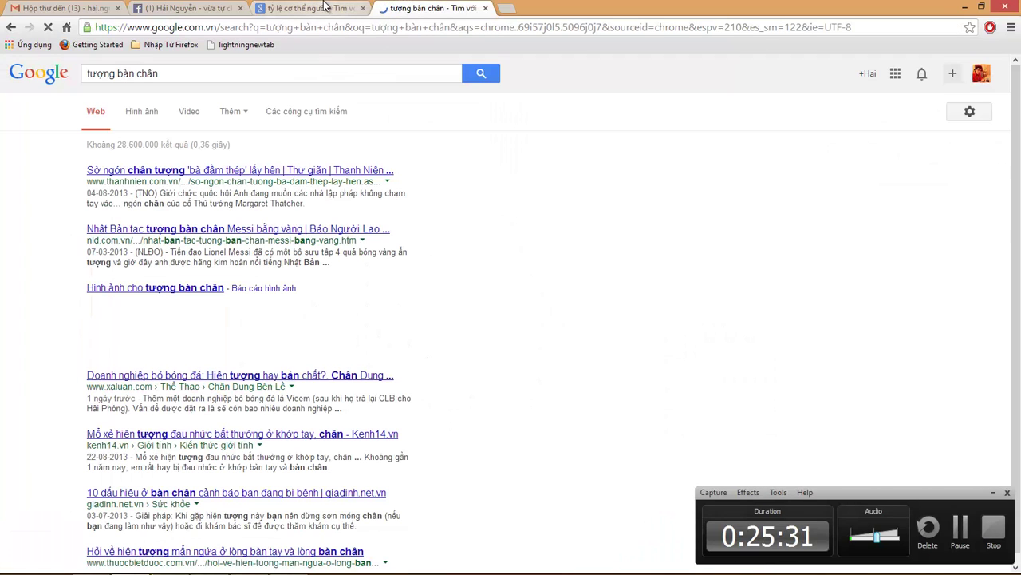
pyautogui.click(144, 115)
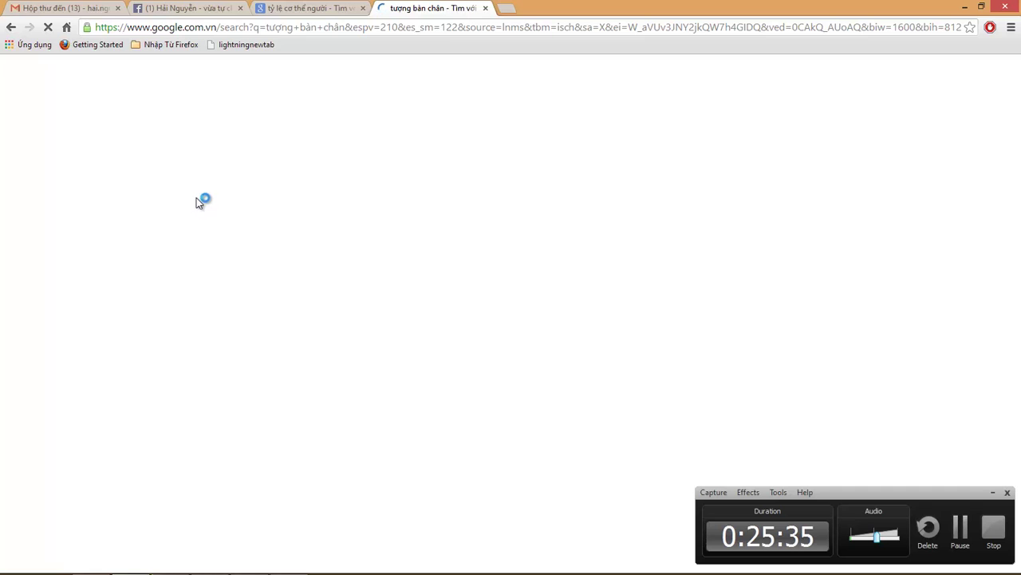
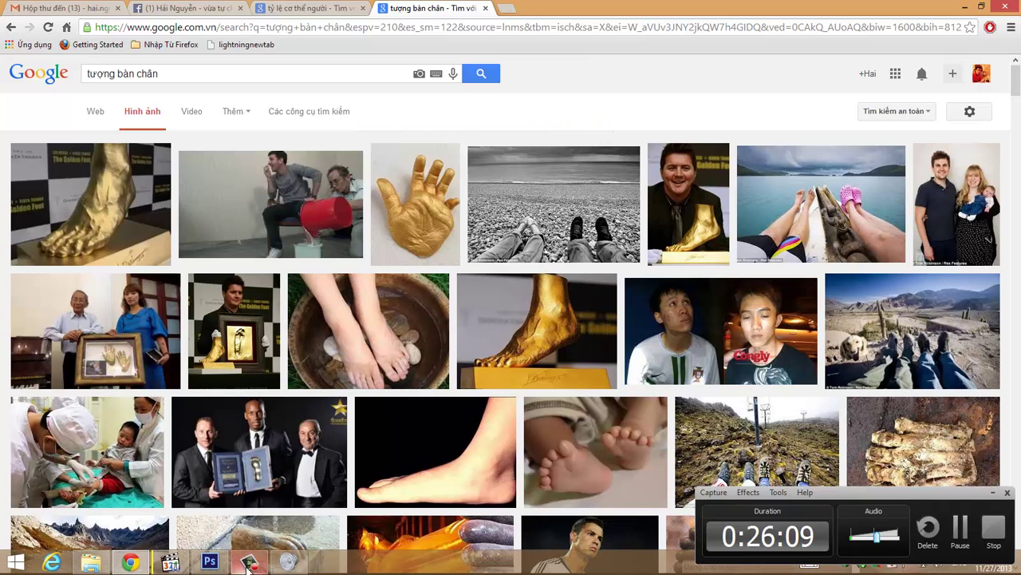
# - Bring the Photoshop sketch document back in front of the Chrome image search
pyautogui.click(209, 562)
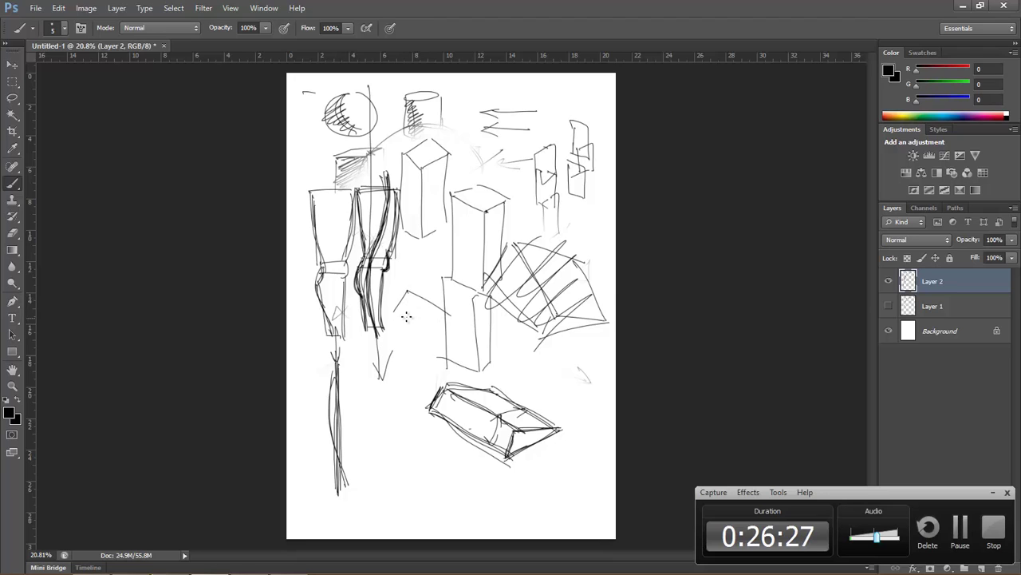
# - Draw a small dark hatched triangle on Layer 2 between the tall box and the left columns
pyautogui.moveTo(391, 313); pyautogui.dragTo(456, 315)
pyautogui.moveTo(407, 292); pyautogui.dragTo(459, 313)
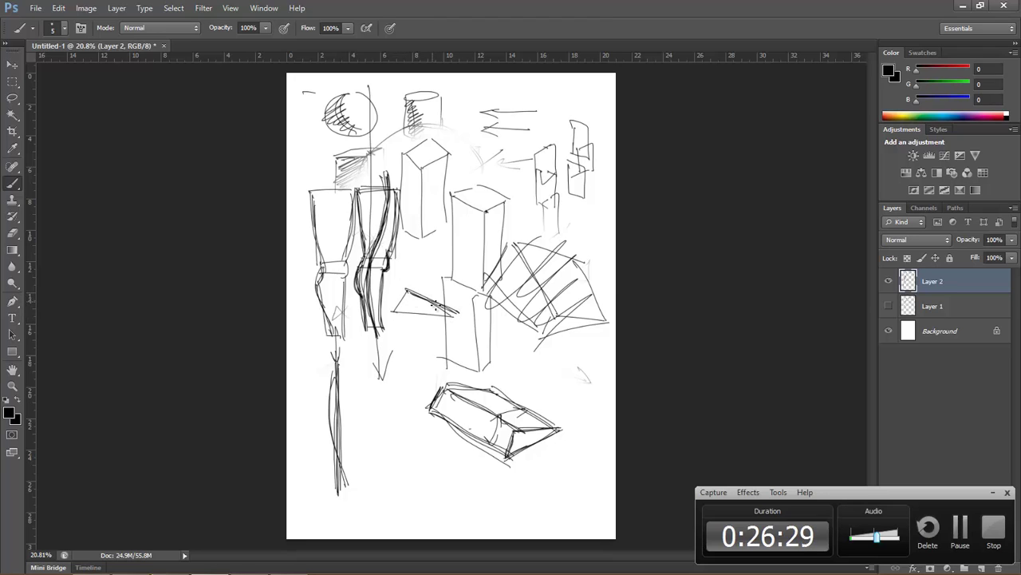
pyautogui.moveTo(392, 314); pyautogui.dragTo(459, 315)
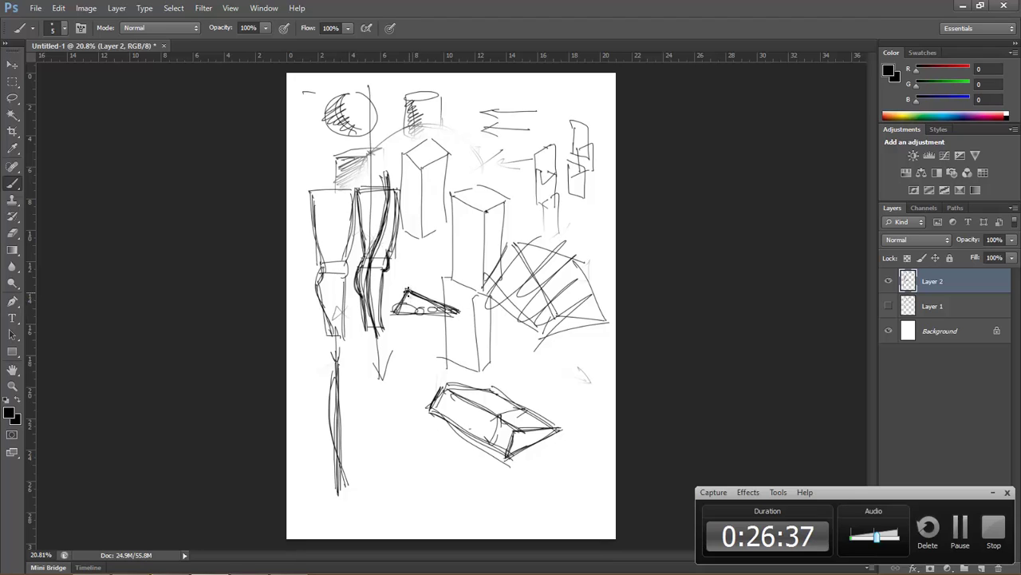
pyautogui.moveTo(456, 311); pyautogui.dragTo(460, 318)
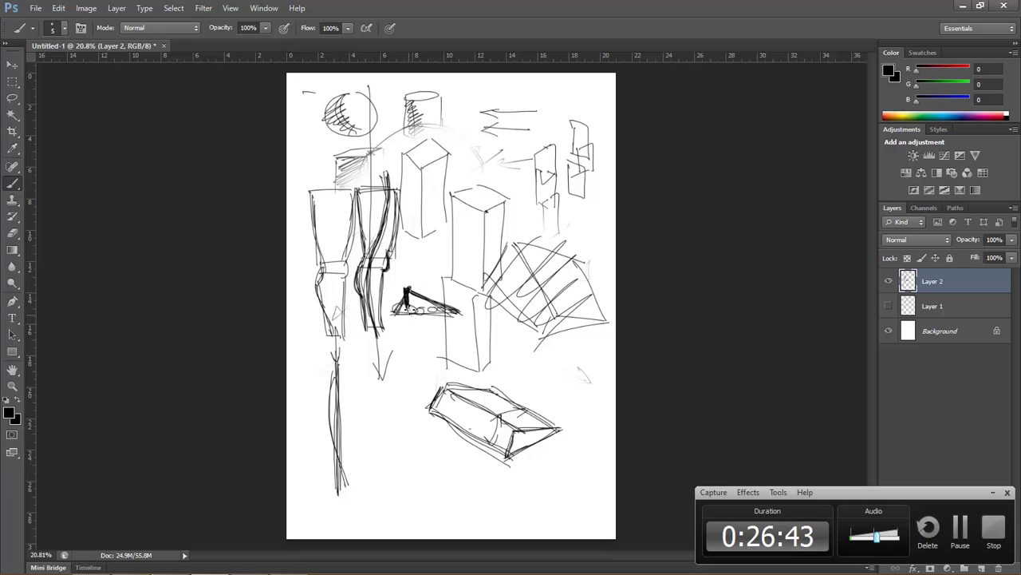
pyautogui.moveTo(414, 315); pyautogui.dragTo(416, 308)
pyautogui.moveTo(403, 285); pyautogui.dragTo(405, 316)
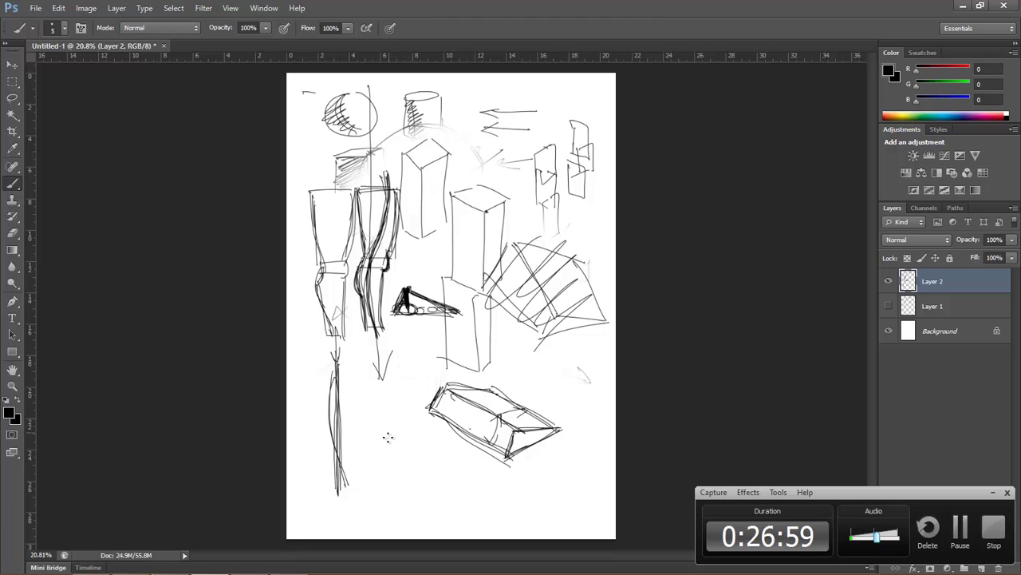
# - Sketch a large wedge in the lower left with a long diagonal and reinforced baseline
pyautogui.moveTo(386, 425); pyautogui.dragTo(490, 476)
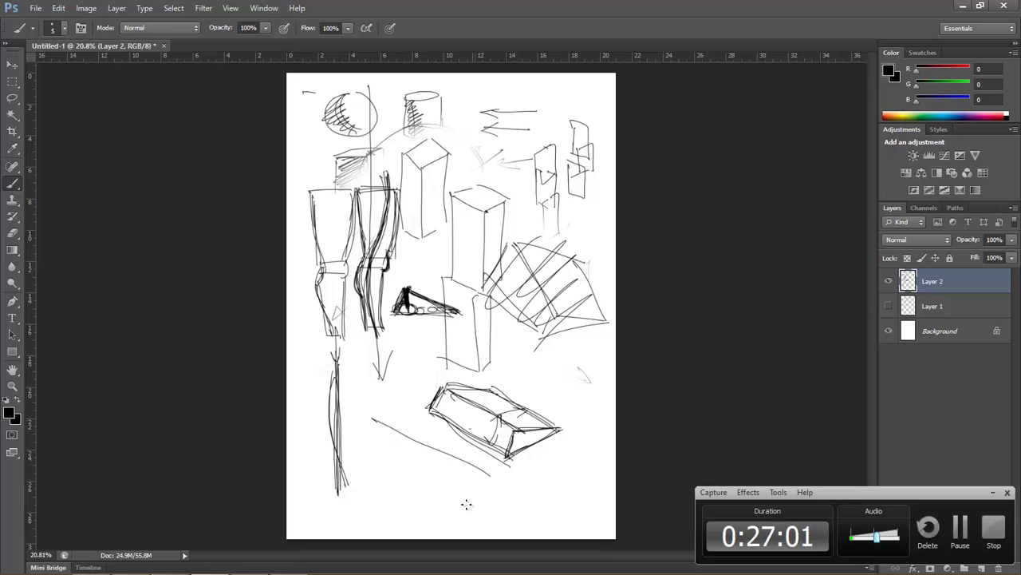
pyautogui.moveTo(340, 472); pyautogui.dragTo(507, 471)
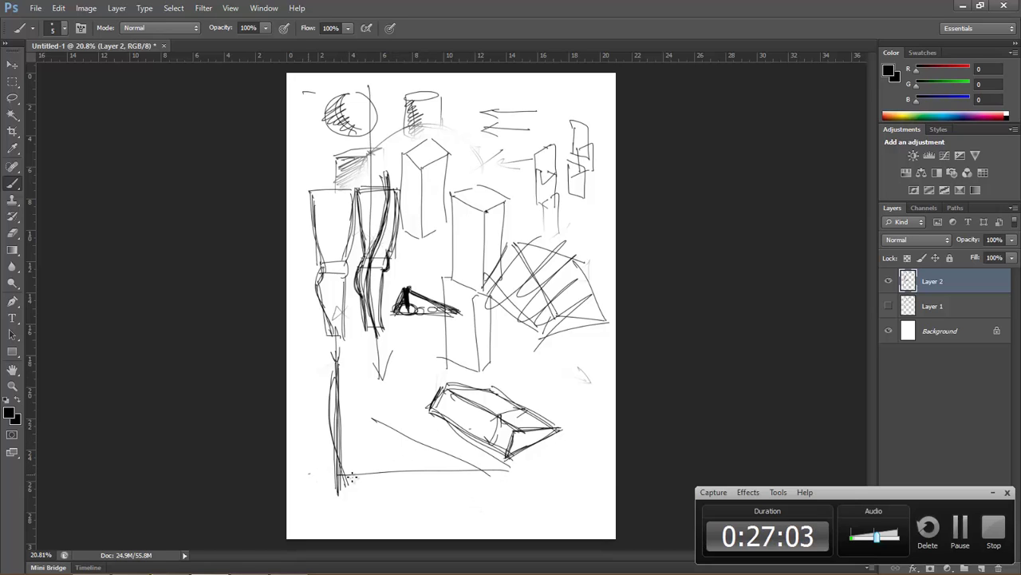
pyautogui.moveTo(310, 474); pyautogui.dragTo(496, 480)
pyautogui.moveTo(310, 476)
pyautogui.mouseDown()
pyautogui.moveTo(361, 416)
pyautogui.moveTo(499, 473)
pyautogui.mouseUp()
pyautogui.moveTo(371, 413); pyautogui.dragTo(508, 484)
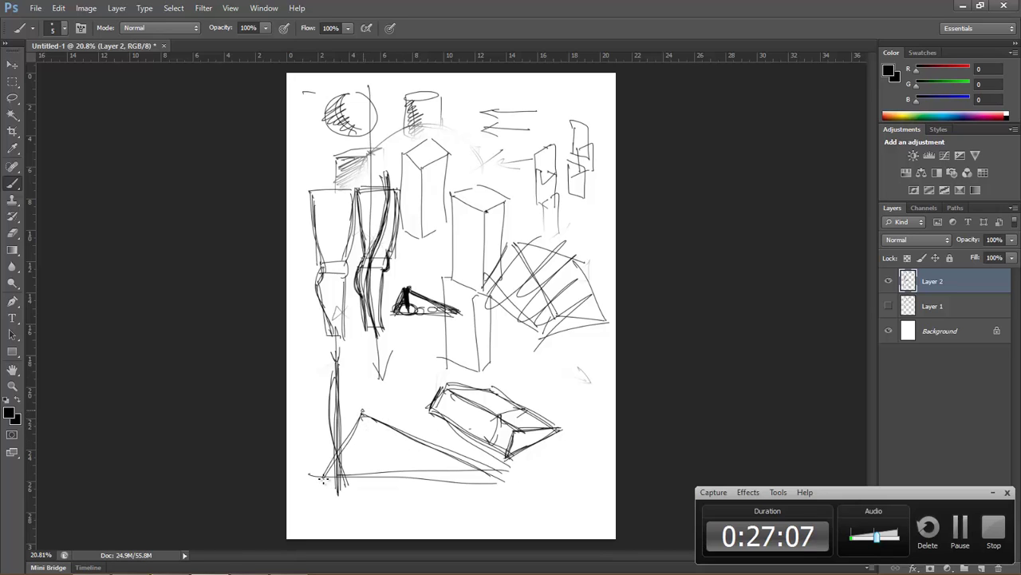
pyautogui.moveTo(322, 479)
pyautogui.mouseDown()
pyautogui.moveTo(364, 409)
pyautogui.moveTo(521, 479)
pyautogui.mouseUp()
pyautogui.moveTo(361, 404); pyautogui.dragTo(493, 480)
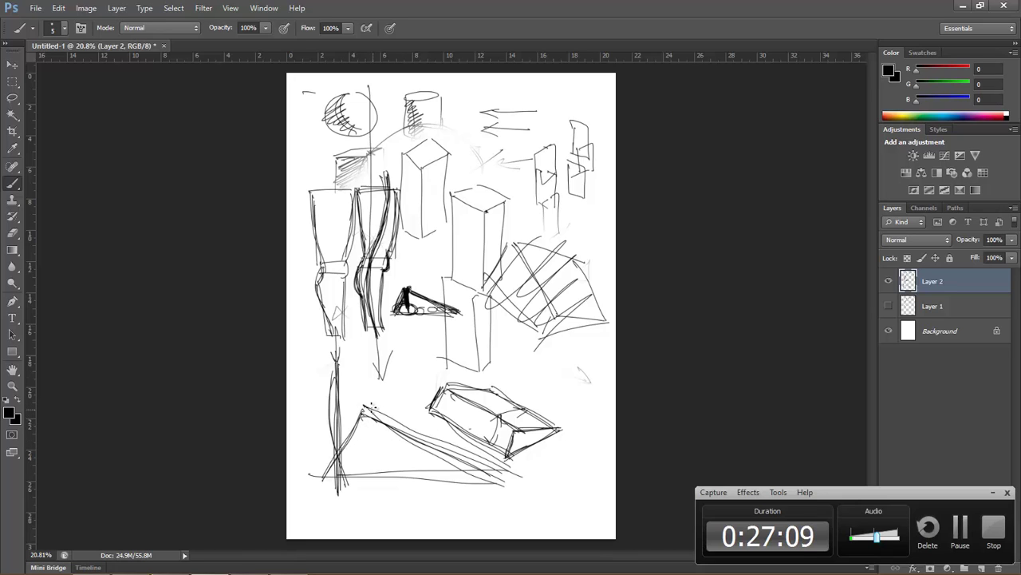
pyautogui.moveTo(366, 403); pyautogui.dragTo(520, 485)
pyautogui.moveTo(327, 475)
pyautogui.mouseDown()
pyautogui.moveTo(372, 401)
pyautogui.moveTo(530, 478)
pyautogui.moveTo(523, 484)
pyautogui.mouseUp()
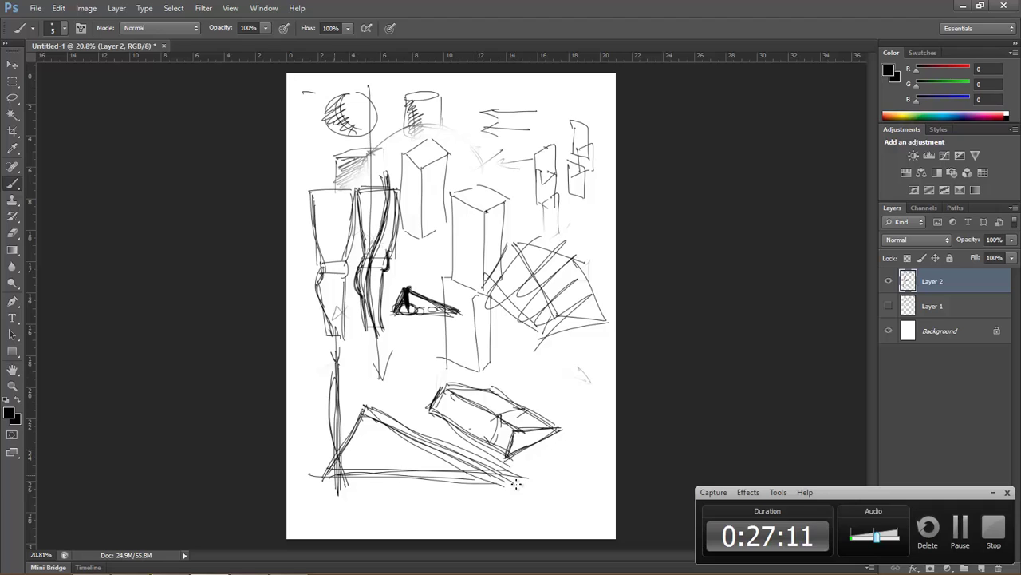
# - Add short strokes and a dark curve along the wedge's base, and start a bottom-right triangle
pyautogui.moveTo(334, 435)
pyautogui.mouseDown()
pyautogui.moveTo(351, 483)
pyautogui.moveTo(363, 466)
pyautogui.moveTo(383, 468)
pyautogui.moveTo(335, 471)
pyautogui.moveTo(381, 457)
pyautogui.moveTo(329, 472)
pyautogui.mouseUp()
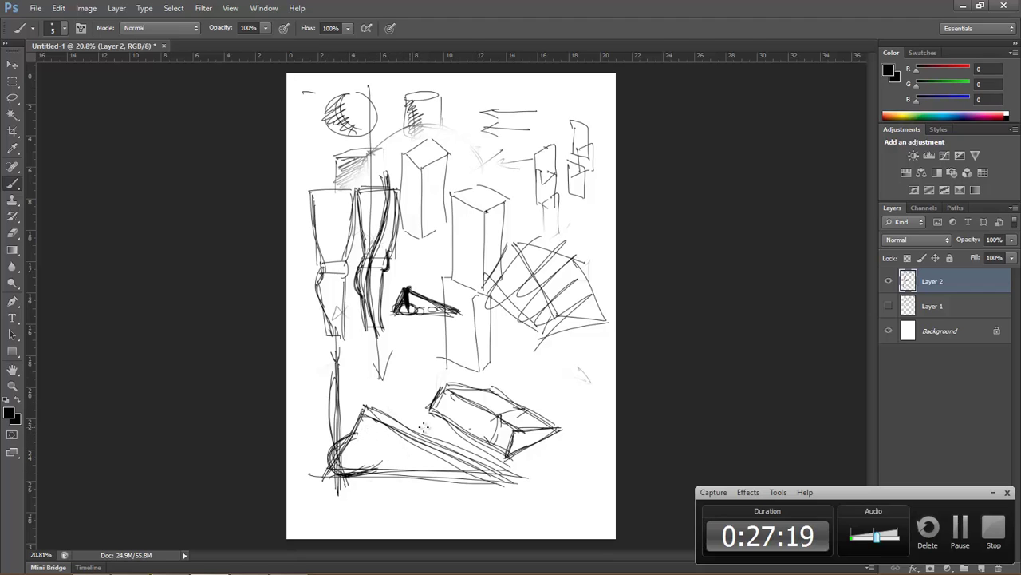
pyautogui.moveTo(372, 460); pyautogui.dragTo(415, 475)
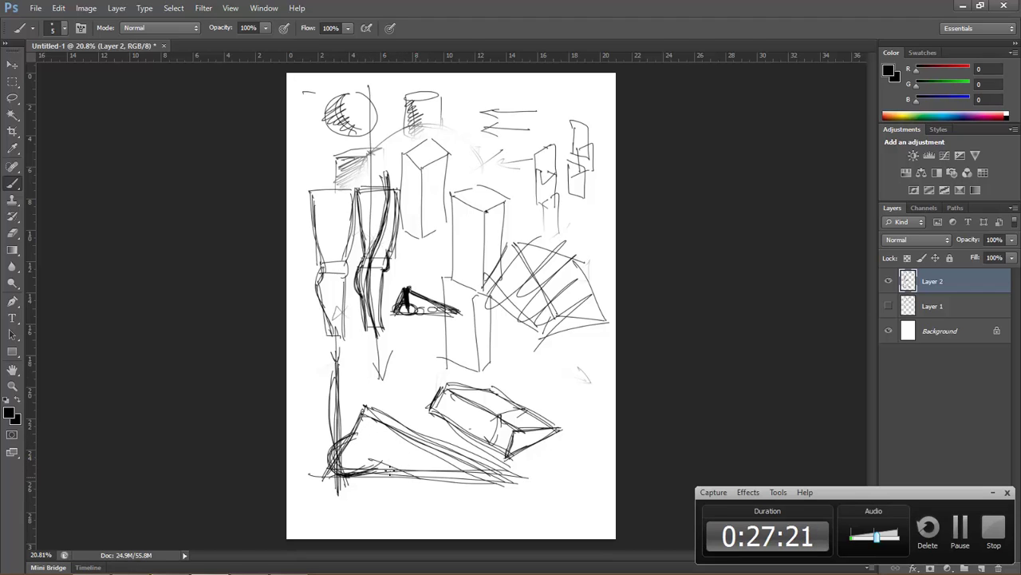
pyautogui.moveTo(366, 453); pyautogui.dragTo(418, 479)
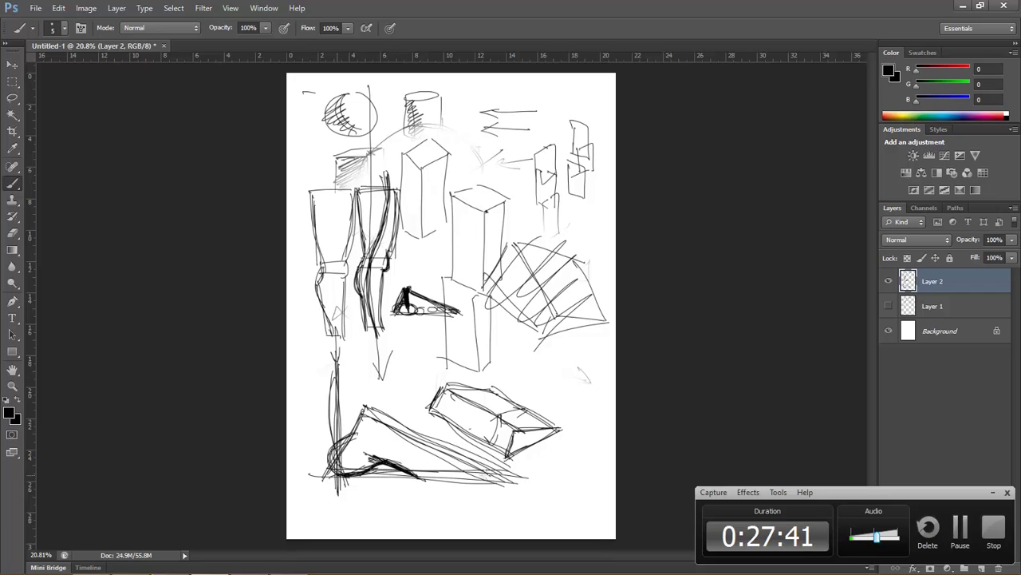
pyautogui.moveTo(331, 473); pyautogui.dragTo(503, 479)
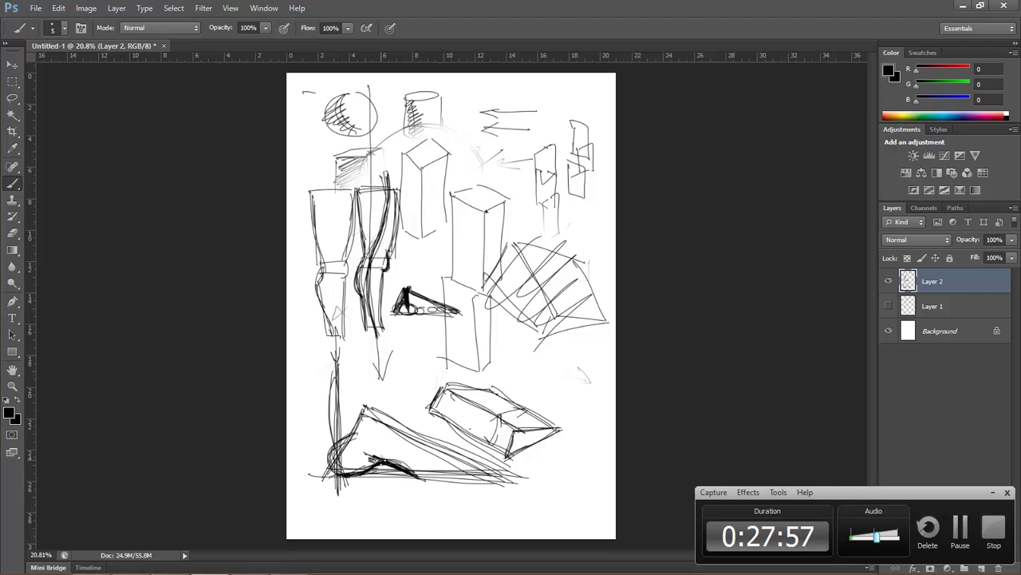
pyautogui.moveTo(595, 522)
pyautogui.mouseDown()
pyautogui.moveTo(440, 519)
pyautogui.moveTo(571, 466)
pyautogui.moveTo(612, 520)
pyautogui.mouseUp()
pyautogui.moveTo(551, 463)
pyautogui.mouseDown()
pyautogui.moveTo(608, 521)
pyautogui.moveTo(493, 500)
pyautogui.moveTo(440, 524)
pyautogui.moveTo(610, 518)
pyautogui.moveTo(447, 524)
pyautogui.moveTo(519, 514)
pyautogui.moveTo(452, 516)
pyautogui.mouseUp()
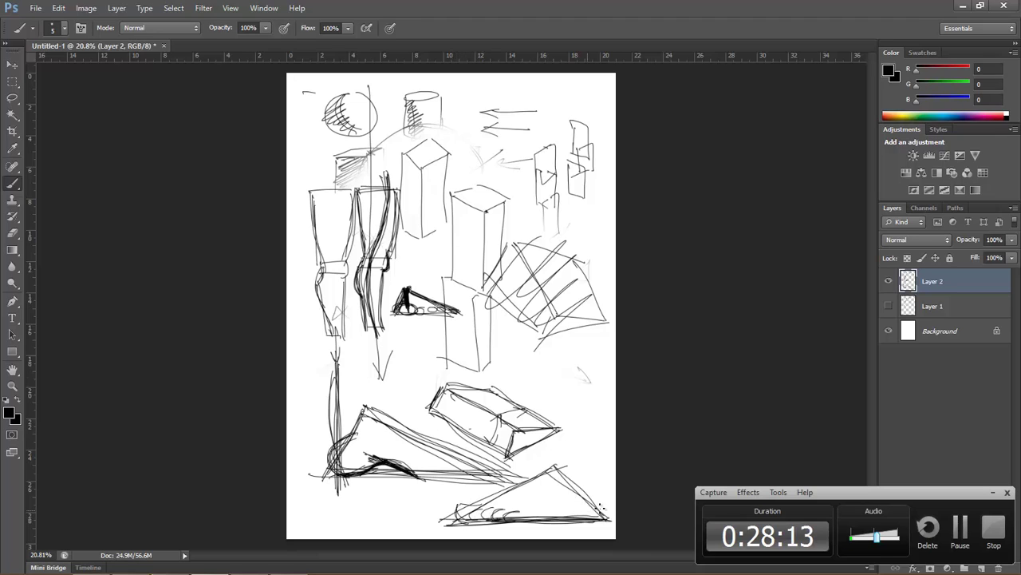
# - Touch up the bottom-right triangle's corner and add an upright line and thicker diagonal to the wedge
pyautogui.moveTo(595, 493); pyautogui.dragTo(586, 512)
pyautogui.moveTo(397, 421); pyautogui.dragTo(413, 337)
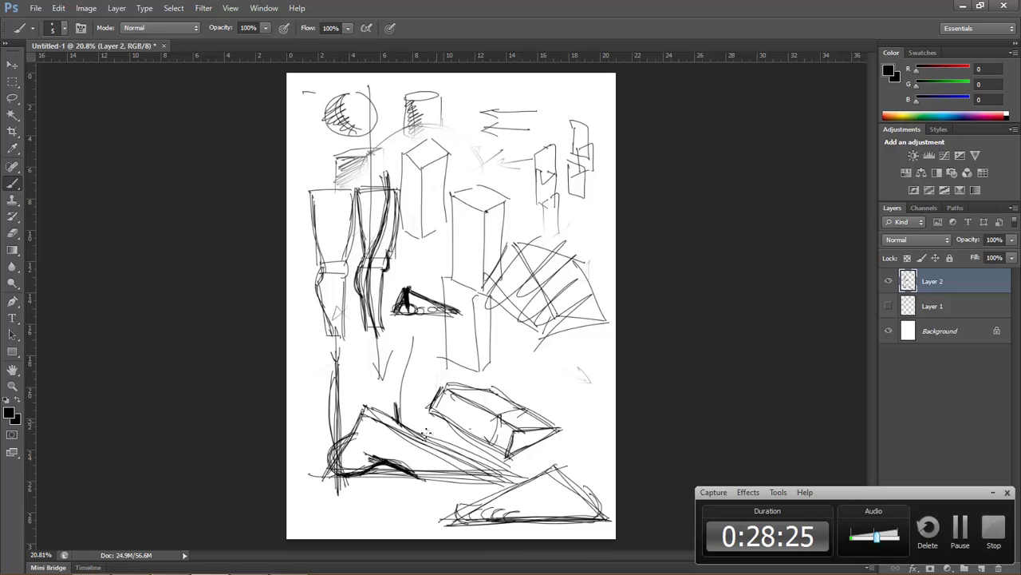
pyautogui.moveTo(396, 418)
pyautogui.mouseDown()
pyautogui.moveTo(443, 452)
pyautogui.moveTo(403, 423)
pyautogui.moveTo(434, 449)
pyautogui.mouseUp()
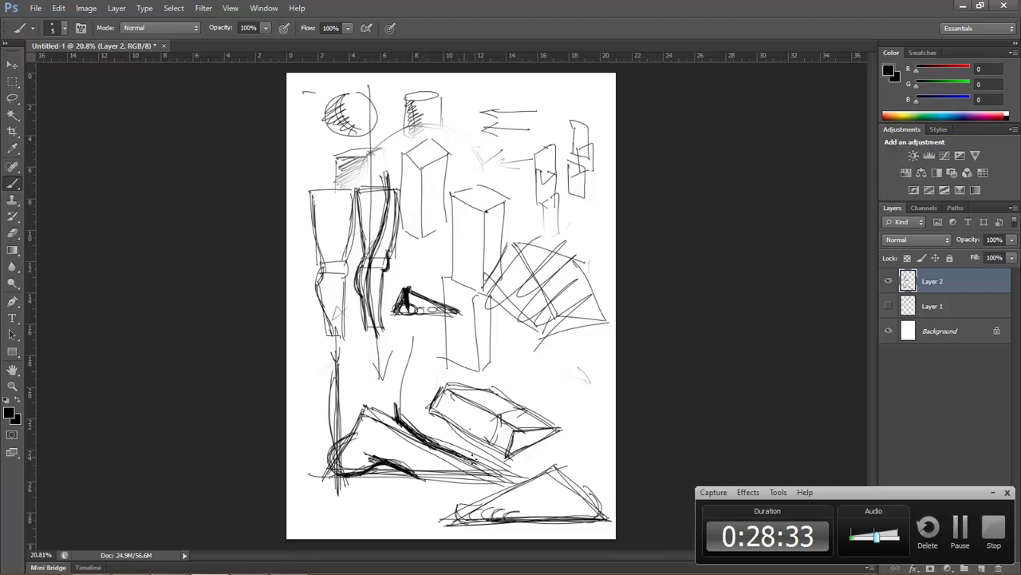
# - Darken the lower wedge's wavy contour and hatch the area beneath it
pyautogui.moveTo(465, 460)
pyautogui.mouseDown()
pyautogui.moveTo(501, 449)
pyautogui.moveTo(469, 464)
pyautogui.mouseUp()
pyautogui.moveTo(476, 459)
pyautogui.mouseDown()
pyautogui.moveTo(506, 476)
pyautogui.moveTo(471, 455)
pyautogui.moveTo(506, 463)
pyautogui.moveTo(487, 459)
pyautogui.moveTo(504, 477)
pyautogui.mouseUp()
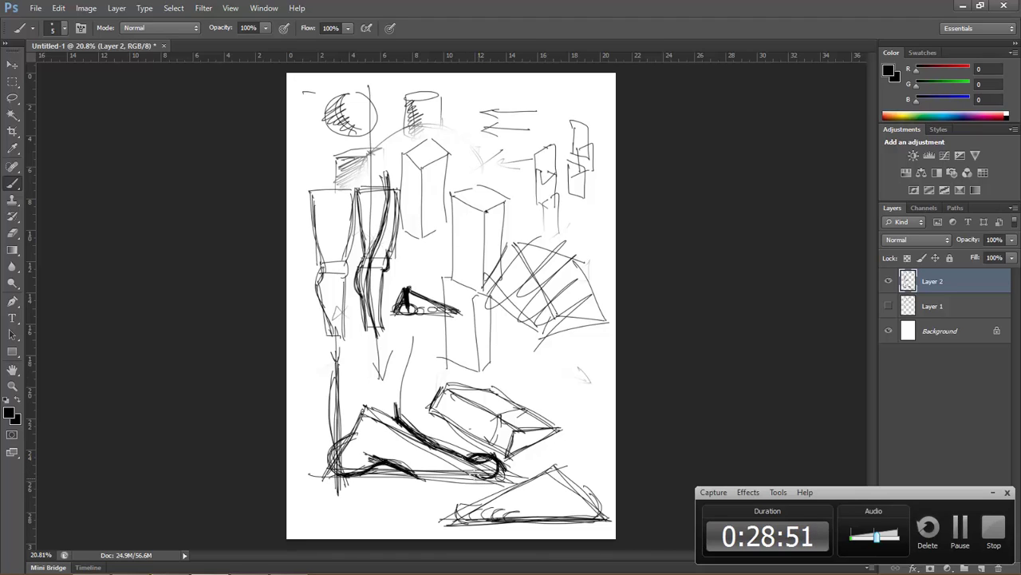
pyautogui.moveTo(479, 475)
pyautogui.mouseDown()
pyautogui.moveTo(427, 478)
pyautogui.moveTo(475, 478)
pyautogui.mouseUp()
pyautogui.moveTo(415, 469)
pyautogui.mouseDown()
pyautogui.moveTo(456, 482)
pyautogui.moveTo(472, 470)
pyautogui.moveTo(412, 463)
pyautogui.mouseUp()
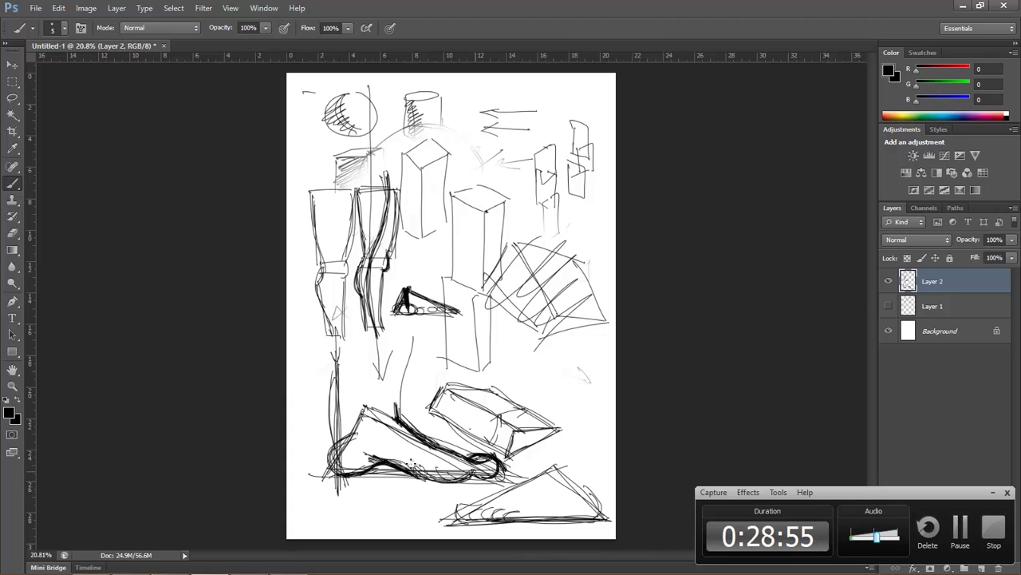
pyautogui.moveTo(475, 470); pyautogui.dragTo(423, 479)
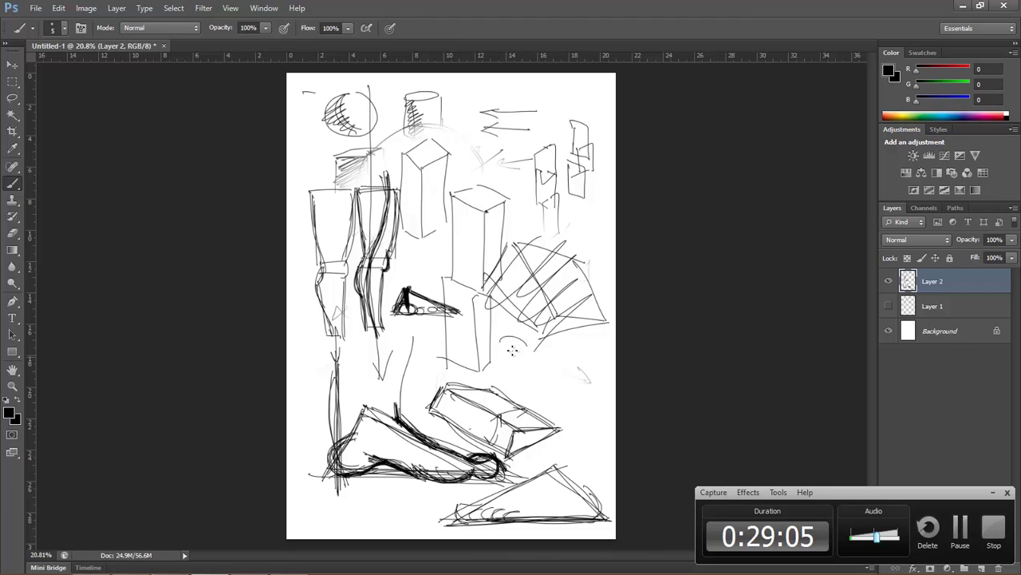
# - Draw a curved, shaded foot-like shape right of the tall box with a small arc beside it
pyautogui.moveTo(502, 350); pyautogui.dragTo(528, 348)
pyautogui.moveTo(508, 371)
pyautogui.mouseDown()
pyautogui.moveTo(548, 392)
pyautogui.moveTo(528, 399)
pyautogui.moveTo(536, 404)
pyautogui.moveTo(561, 373)
pyautogui.mouseUp()
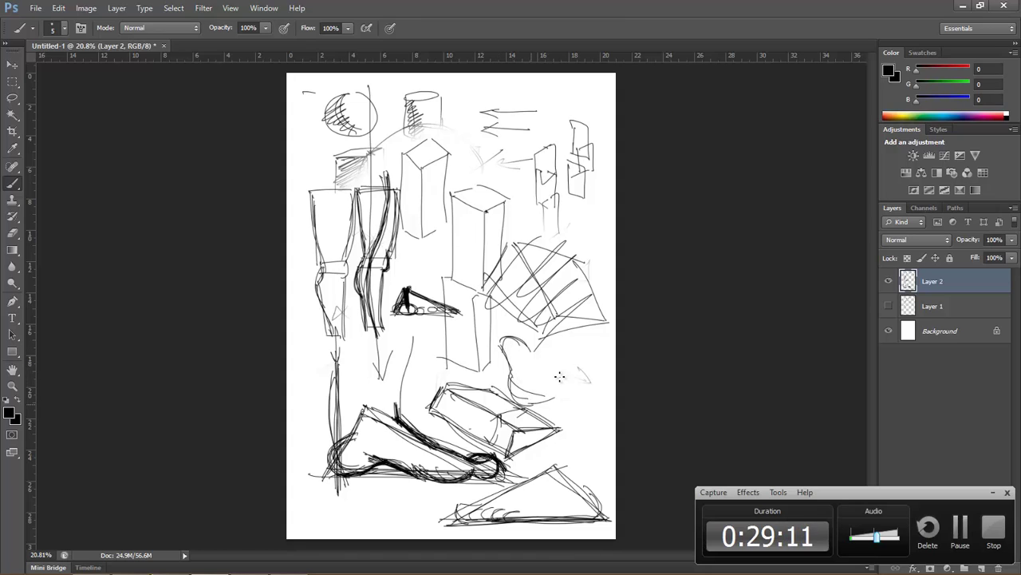
pyautogui.moveTo(511, 345); pyautogui.dragTo(543, 402)
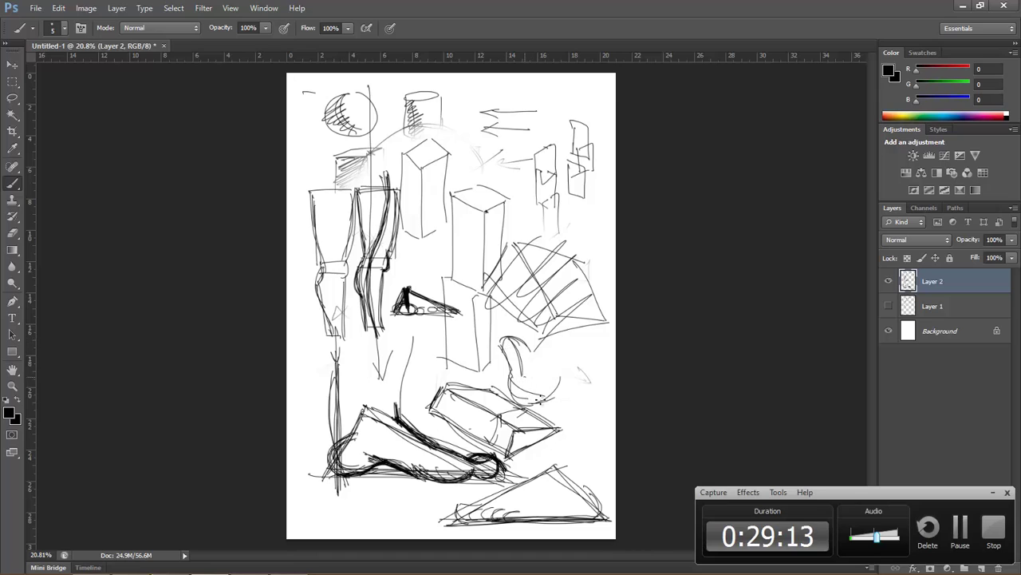
pyautogui.moveTo(521, 338)
pyautogui.mouseDown()
pyautogui.moveTo(565, 396)
pyautogui.moveTo(523, 399)
pyautogui.mouseUp()
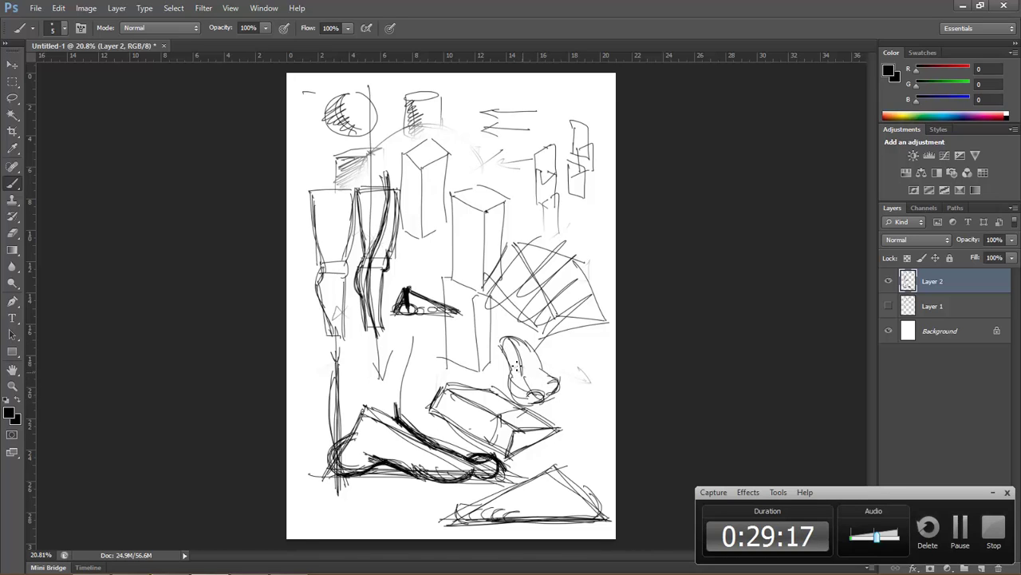
pyautogui.moveTo(496, 343)
pyautogui.mouseDown()
pyautogui.moveTo(484, 369)
pyautogui.moveTo(495, 335)
pyautogui.moveTo(522, 409)
pyautogui.moveTo(505, 384)
pyautogui.moveTo(540, 412)
pyautogui.moveTo(529, 400)
pyautogui.moveTo(561, 379)
pyautogui.mouseUp()
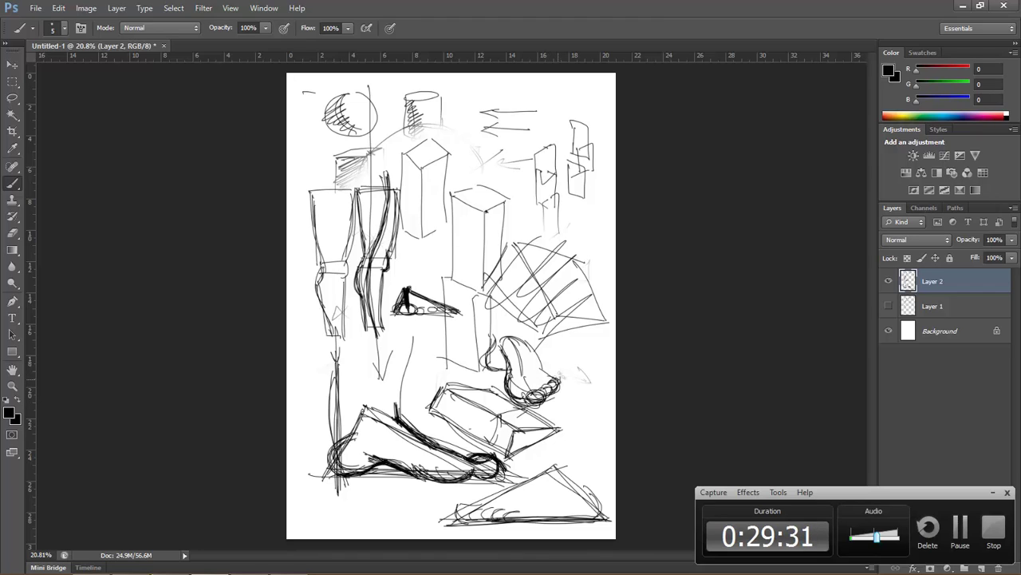
pyautogui.moveTo(551, 373)
pyautogui.mouseDown()
pyautogui.moveTo(523, 342)
pyautogui.moveTo(490, 334)
pyautogui.mouseUp()
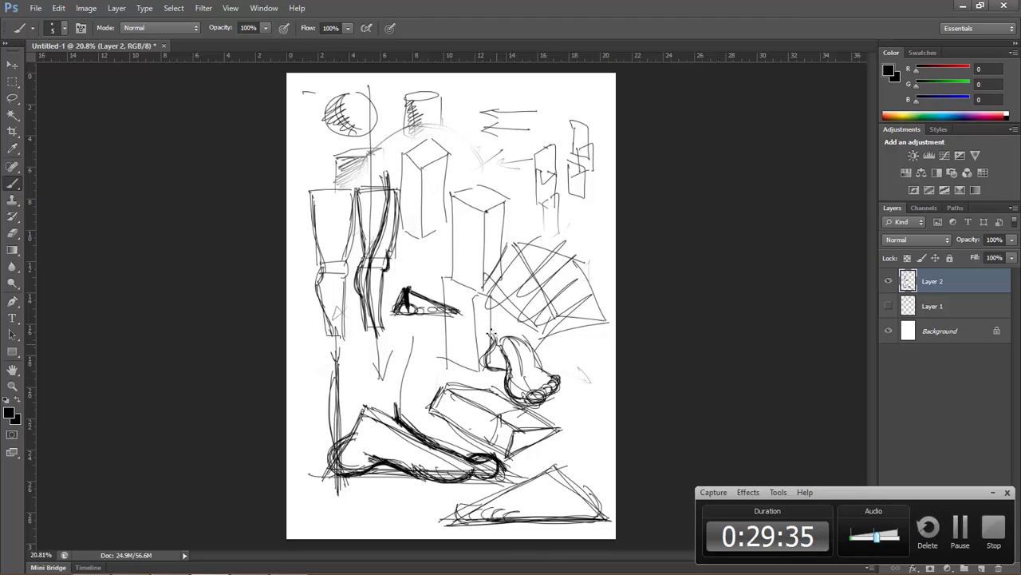
# - Add a thin oval in the hatched shape and several long vertical strokes on the right
pyautogui.moveTo(522, 295); pyautogui.dragTo(528, 285)
pyautogui.moveTo(530, 230)
pyautogui.mouseDown()
pyautogui.moveTo(523, 342)
pyautogui.moveTo(490, 307)
pyautogui.mouseUp()
pyautogui.moveTo(488, 345)
pyautogui.mouseDown()
pyautogui.moveTo(477, 249)
pyautogui.moveTo(482, 270)
pyautogui.mouseUp()
pyautogui.moveTo(530, 220); pyautogui.dragTo(524, 343)
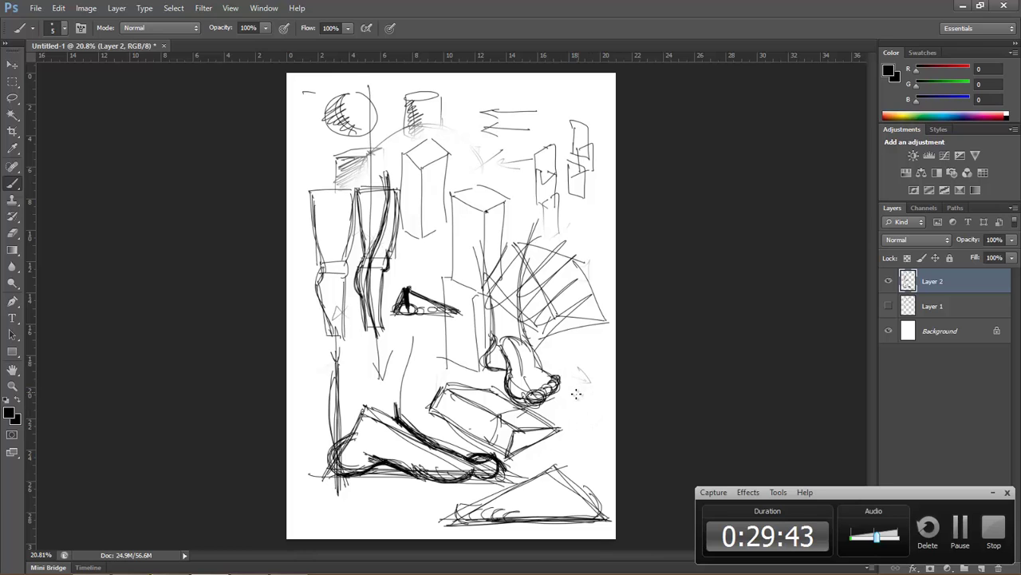
# - Switch to Windows Reader and ink lines down from the boxed C2 and the 2
pyautogui.hotkey('alt', 'Tab')
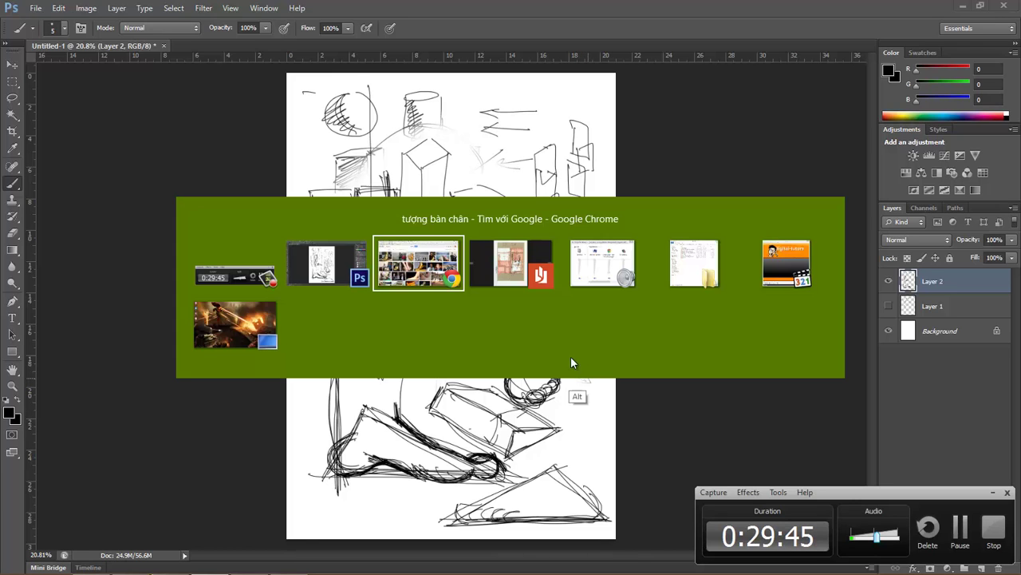
pyautogui.hotkey('alt', 'Tab')
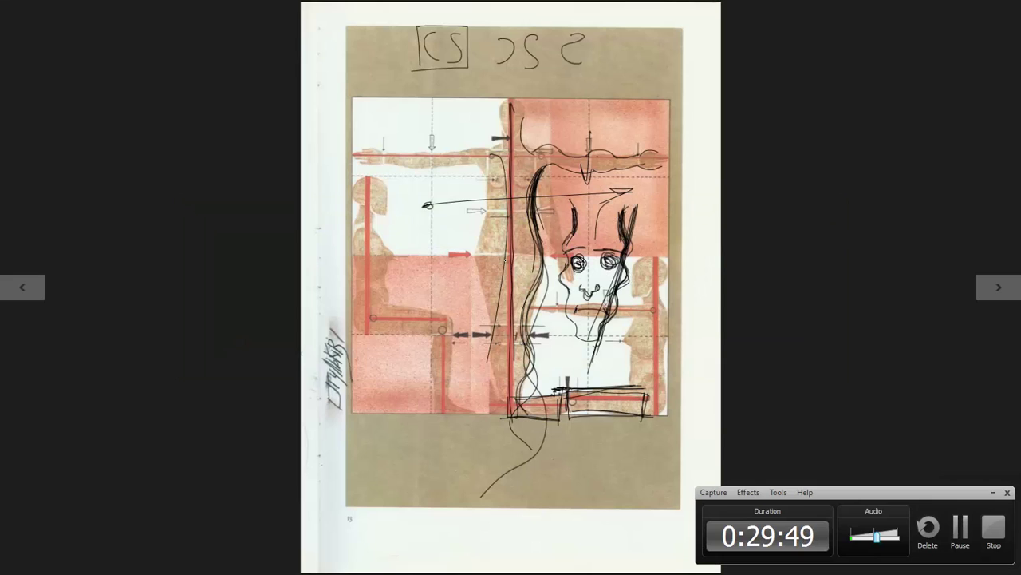
pyautogui.moveTo(443, 75)
pyautogui.mouseDown()
pyautogui.moveTo(444, 132)
pyautogui.moveTo(460, 142)
pyautogui.mouseUp()
pyautogui.moveTo(573, 78)
pyautogui.mouseDown()
pyautogui.moveTo(548, 165)
pyautogui.moveTo(573, 151)
pyautogui.mouseUp()
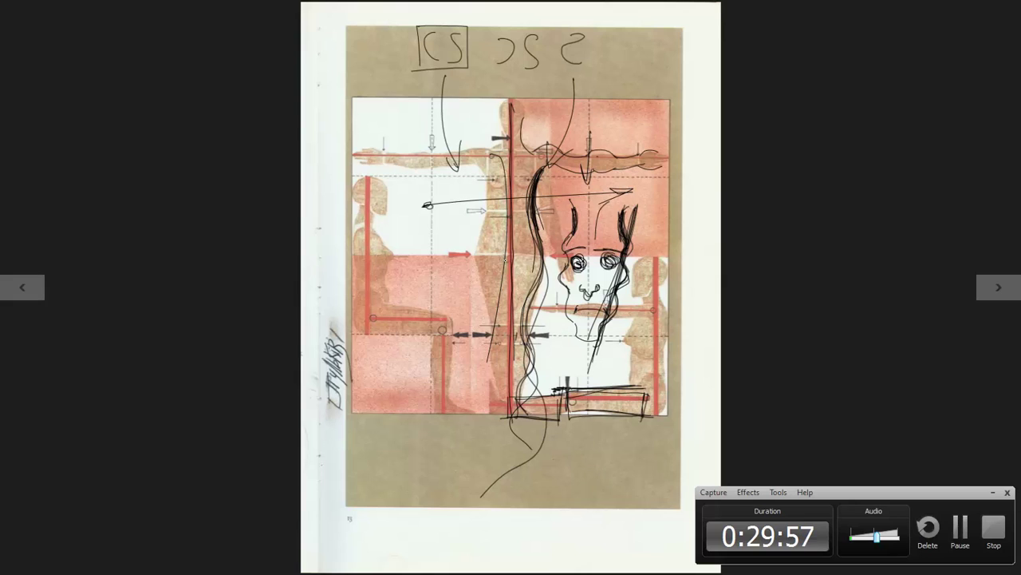
# - Page forward to page 23 with the striped figures
pyautogui.press('Right')
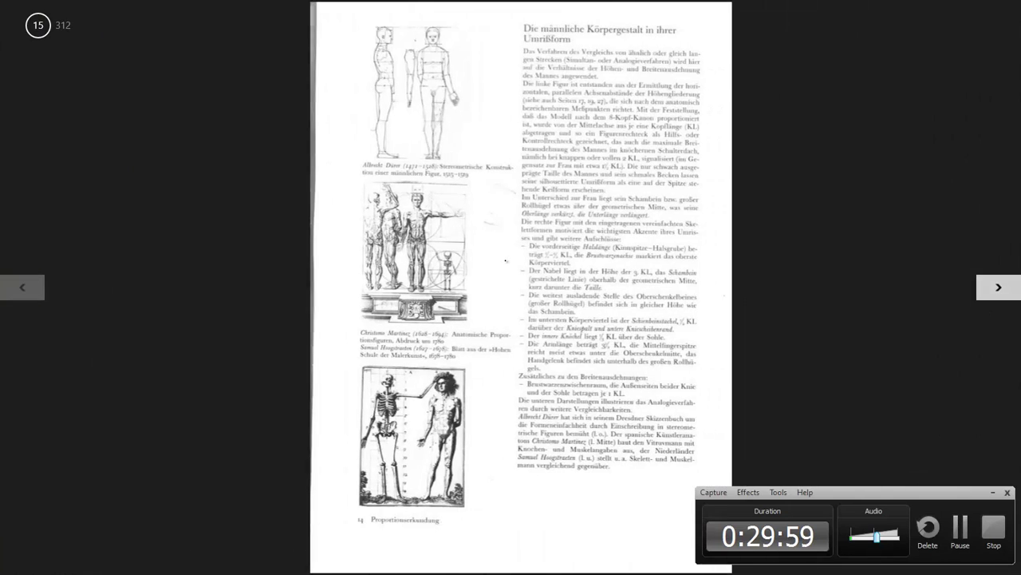
pyautogui.press('Right')
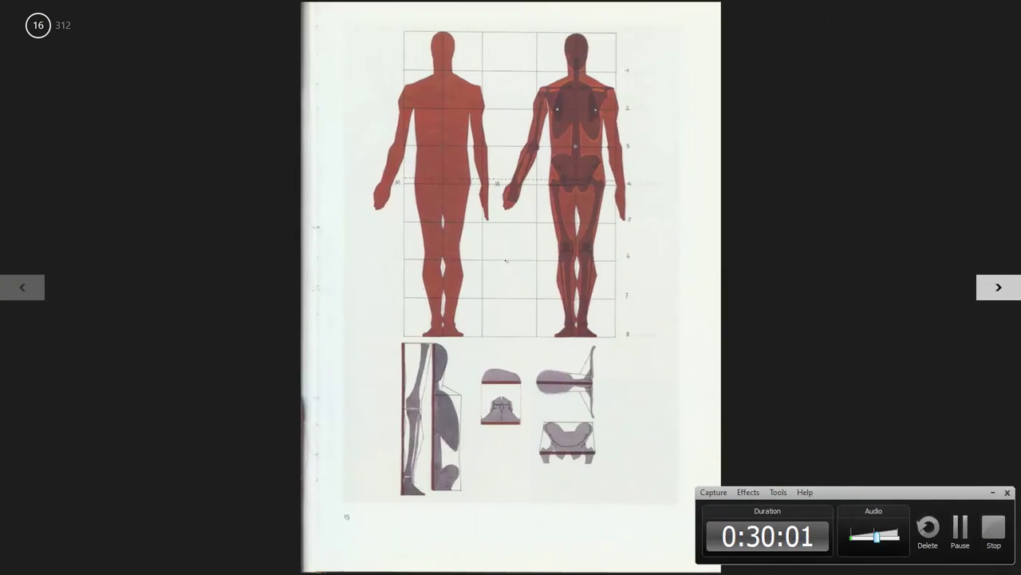
pyautogui.press('Right')
pyautogui.press('Right')
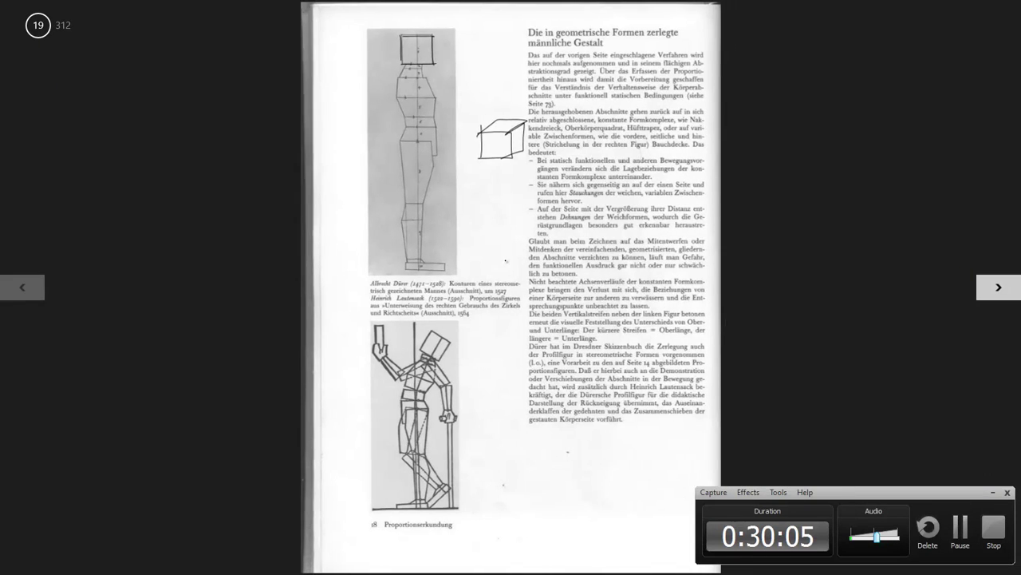
pyautogui.press('Right')
pyautogui.press('Right')
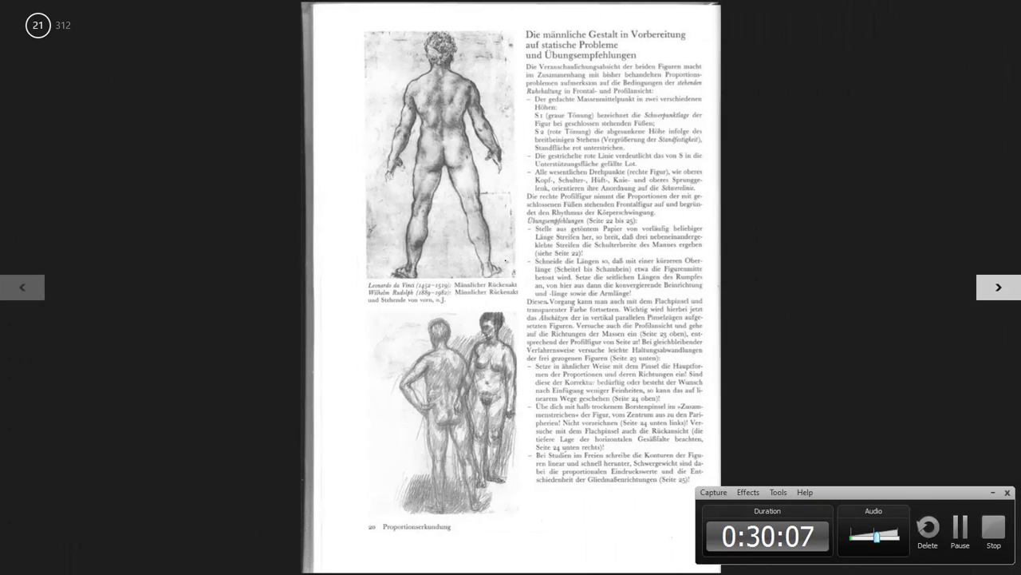
pyautogui.press('Right')
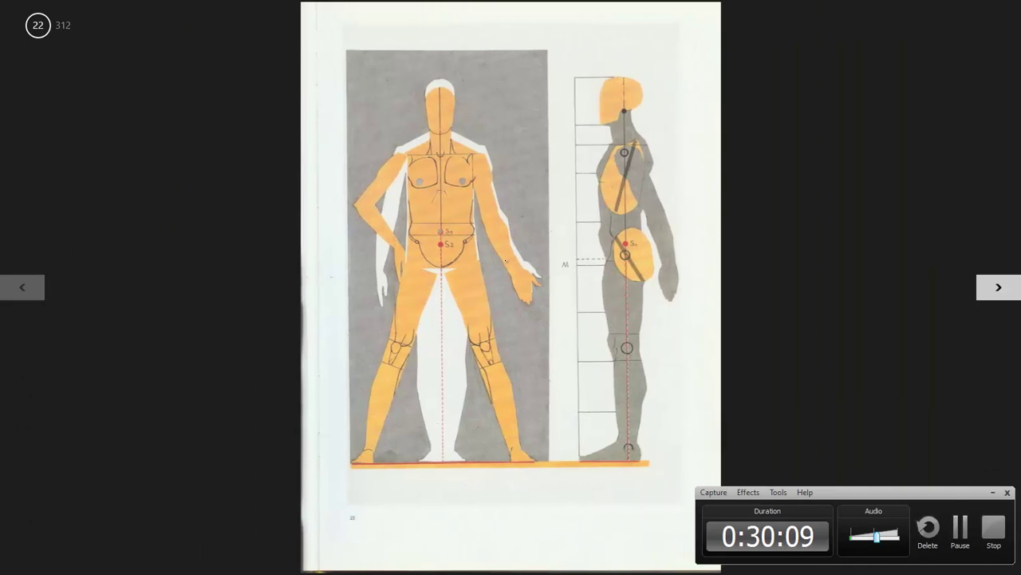
pyautogui.press('Right')
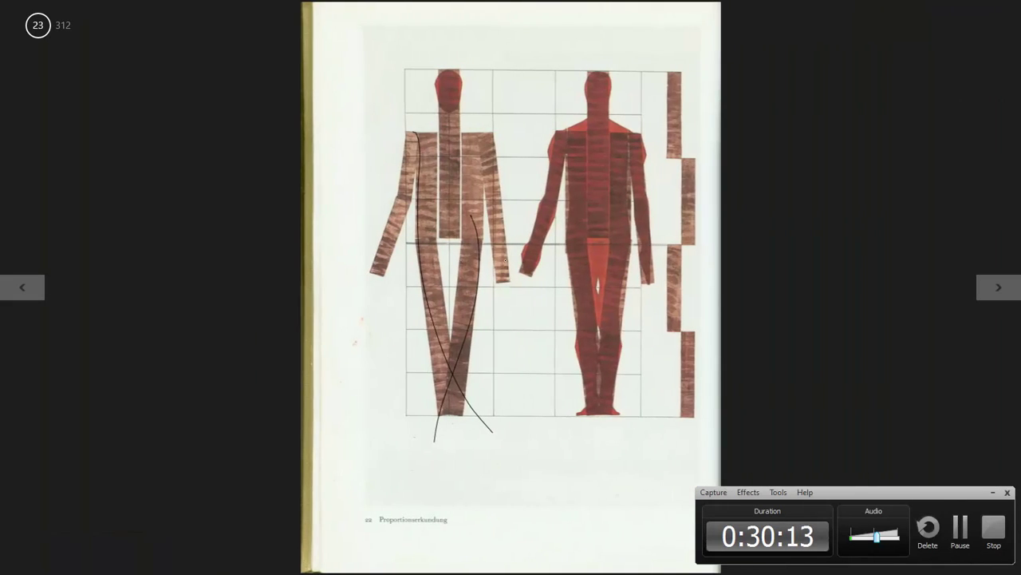
# - Ink long lines down the left figure and circle its hips and feet
pyautogui.moveTo(478, 115); pyautogui.dragTo(392, 489)
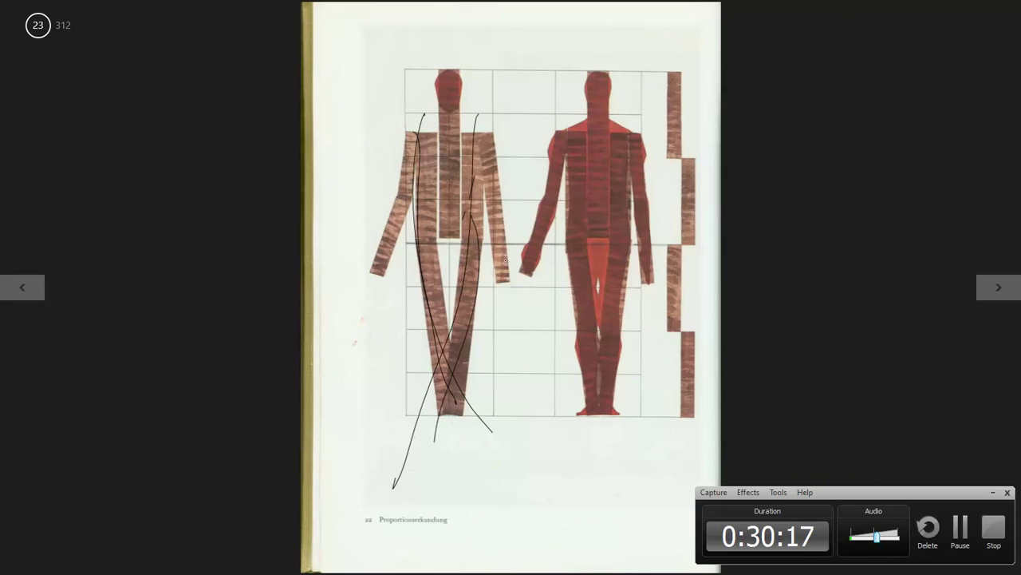
pyautogui.moveTo(478, 106); pyautogui.dragTo(400, 457)
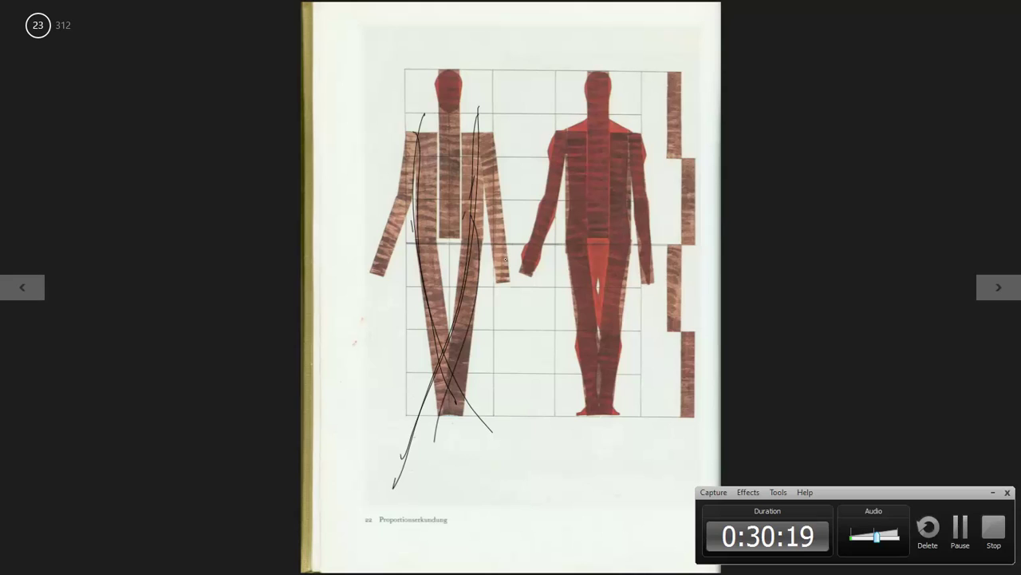
pyautogui.moveTo(415, 239)
pyautogui.mouseDown()
pyautogui.moveTo(476, 239)
pyautogui.moveTo(461, 242)
pyautogui.mouseUp()
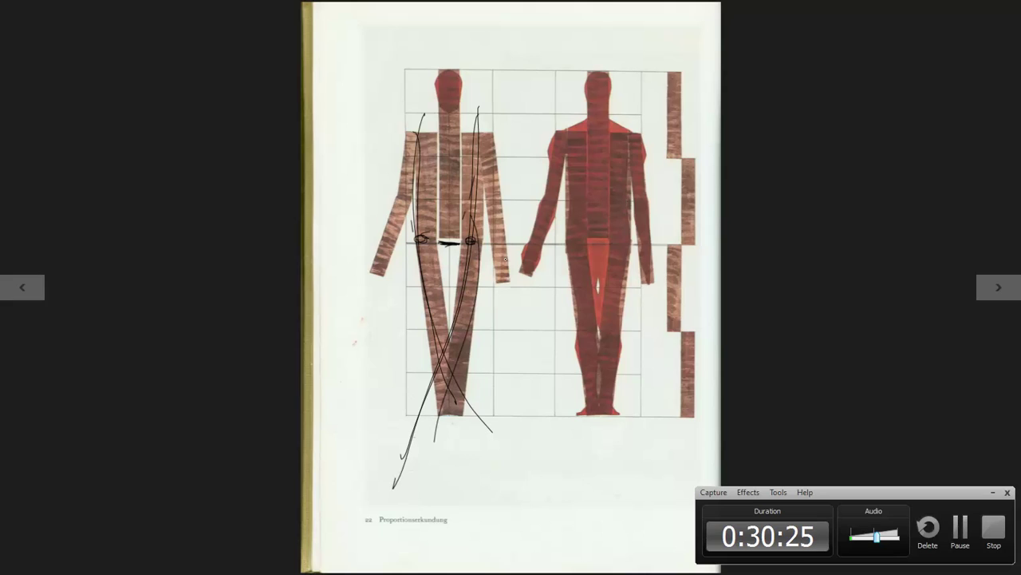
pyautogui.moveTo(451, 398); pyautogui.dragTo(454, 412)
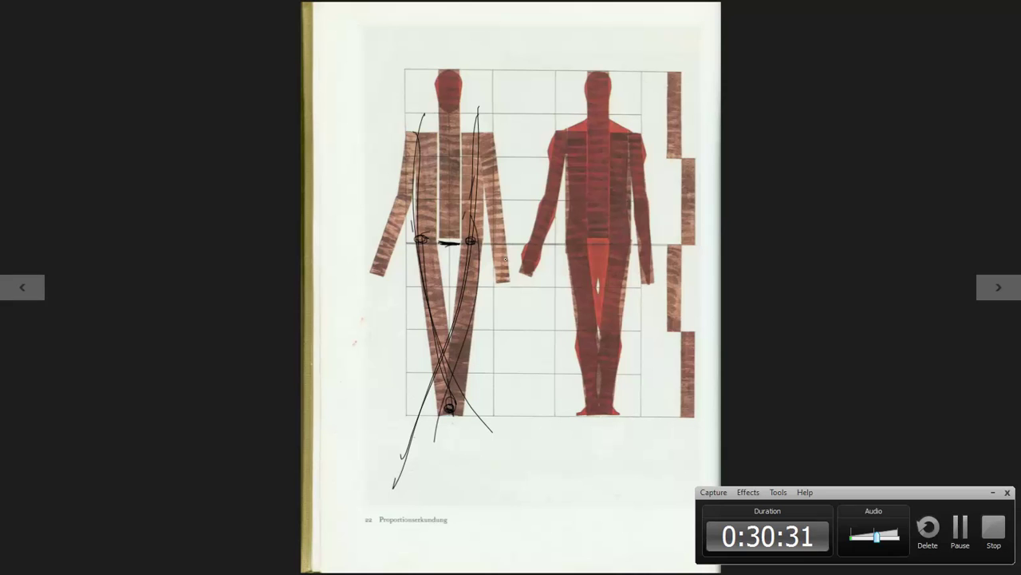
# - Return to page 16 and ink a curve beside the left red figure's shoulder
pyautogui.press('Left')
pyautogui.press('Left')
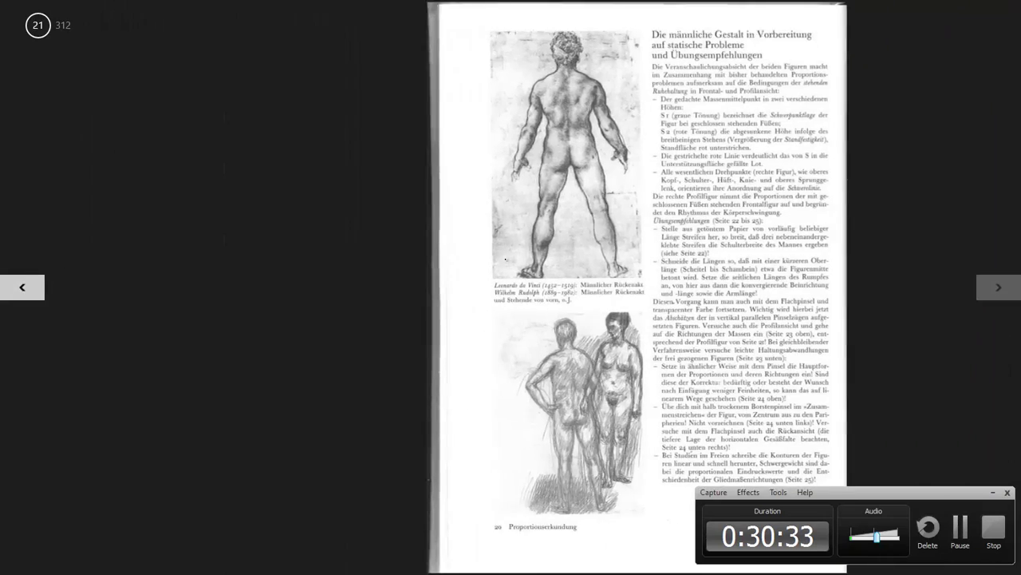
pyautogui.press('Left')
pyautogui.press('Left')
pyautogui.press('Left')
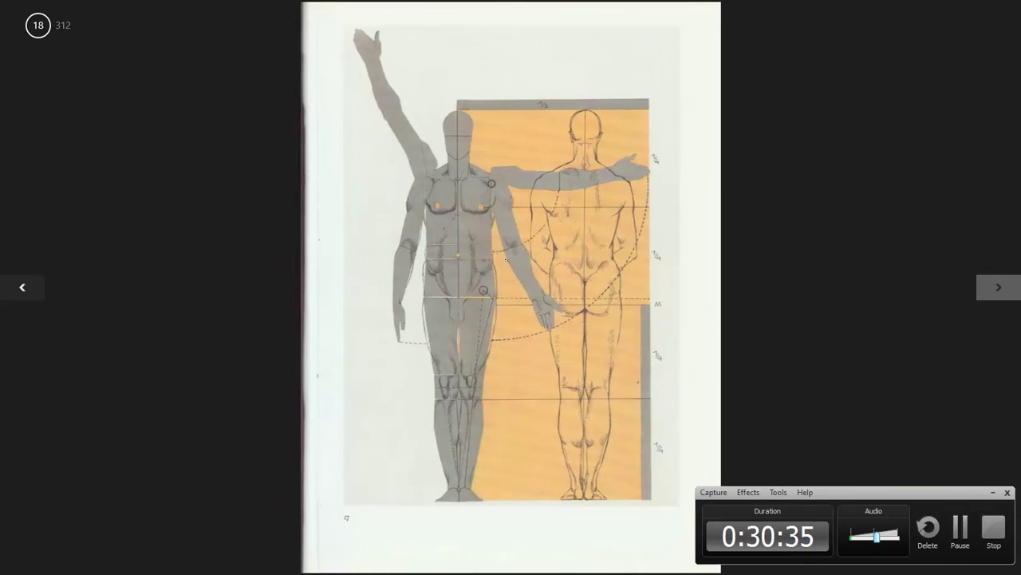
pyautogui.press('Left')
pyautogui.press('Left')
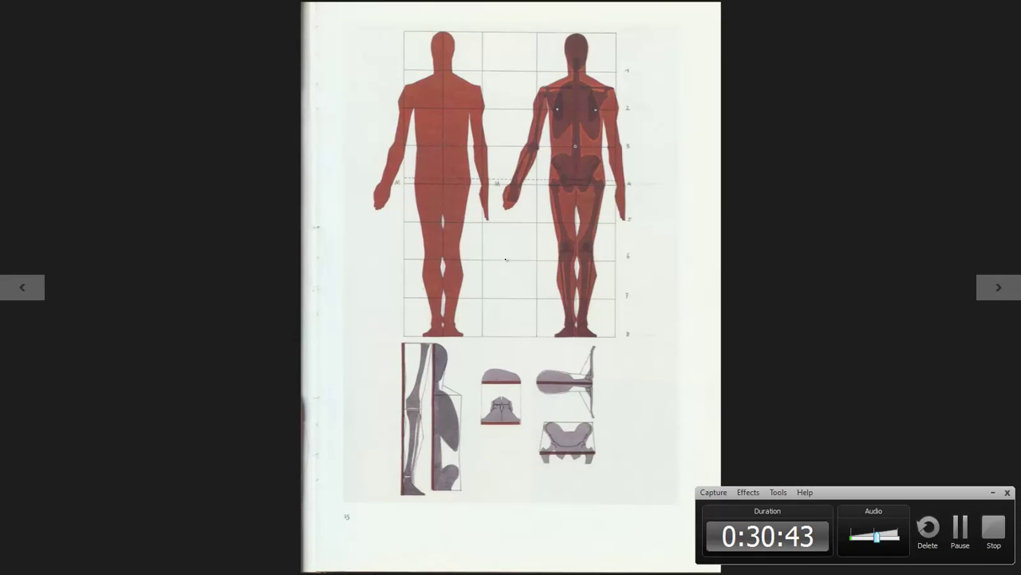
pyautogui.moveTo(394, 75); pyautogui.dragTo(380, 223)
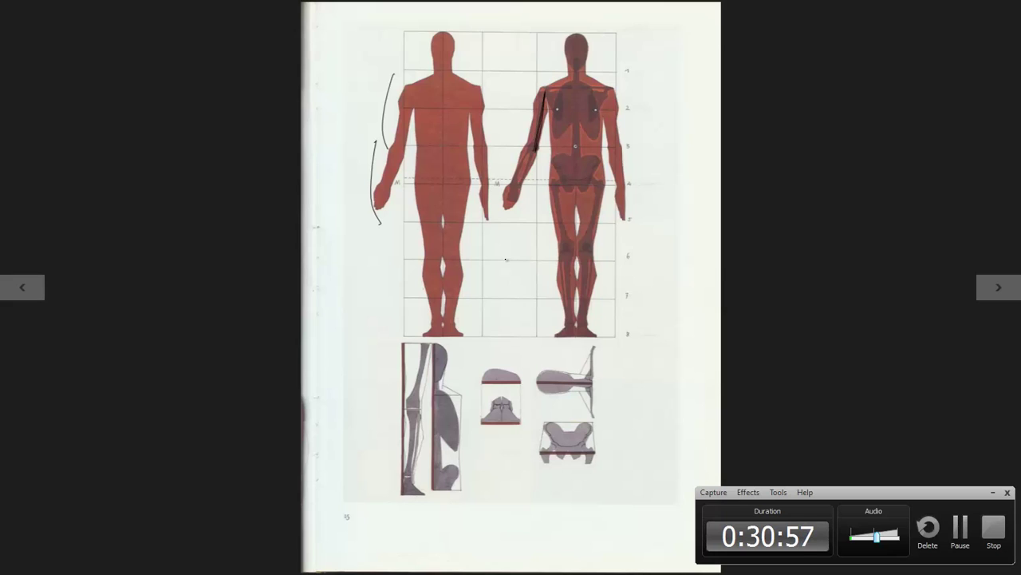
# - Sketch a small leg study beside the left figure and lines across its hips
pyautogui.moveTo(383, 233)
pyautogui.mouseDown()
pyautogui.moveTo(378, 301)
pyautogui.moveTo(379, 268)
pyautogui.mouseUp()
pyautogui.moveTo(383, 239); pyautogui.dragTo(375, 292)
pyautogui.moveTo(384, 237)
pyautogui.mouseDown()
pyautogui.moveTo(377, 296)
pyautogui.moveTo(394, 272)
pyautogui.moveTo(376, 300)
pyautogui.moveTo(380, 290)
pyautogui.mouseUp()
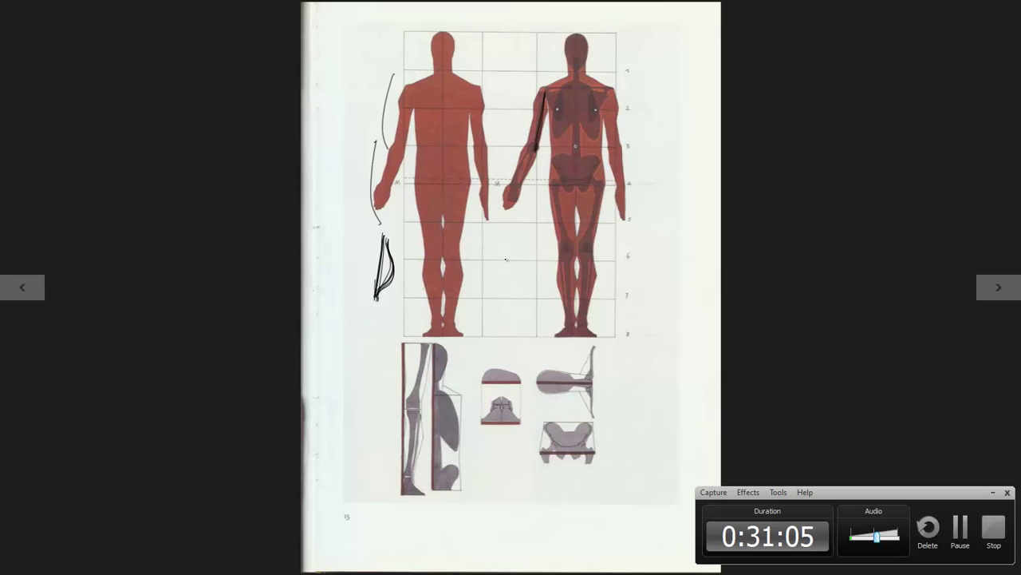
pyautogui.moveTo(370, 227); pyautogui.dragTo(363, 297)
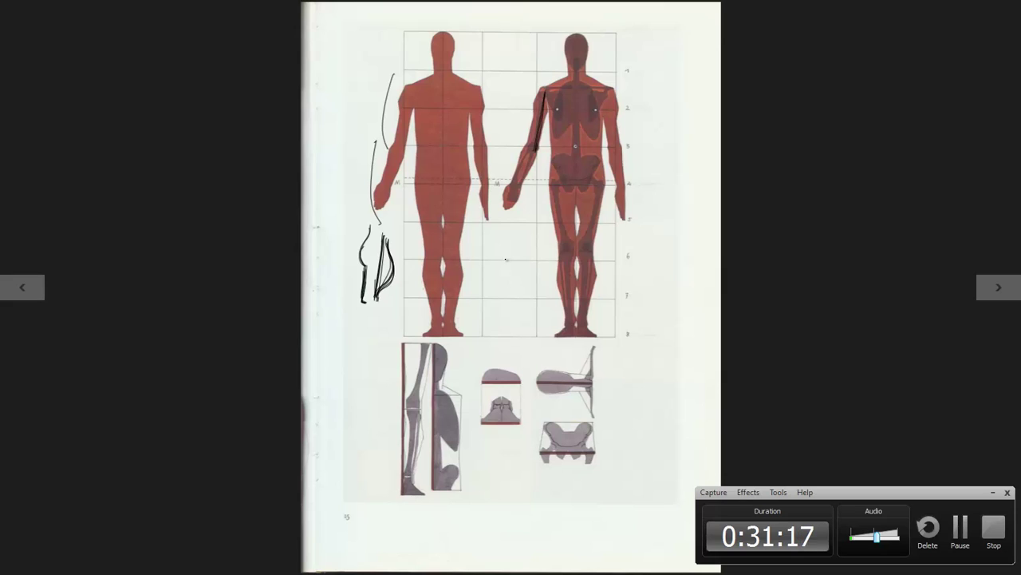
pyautogui.moveTo(441, 212); pyautogui.dragTo(439, 241)
pyautogui.moveTo(455, 191)
pyautogui.mouseDown()
pyautogui.moveTo(476, 214)
pyautogui.moveTo(528, 207)
pyautogui.moveTo(532, 195)
pyautogui.mouseUp()
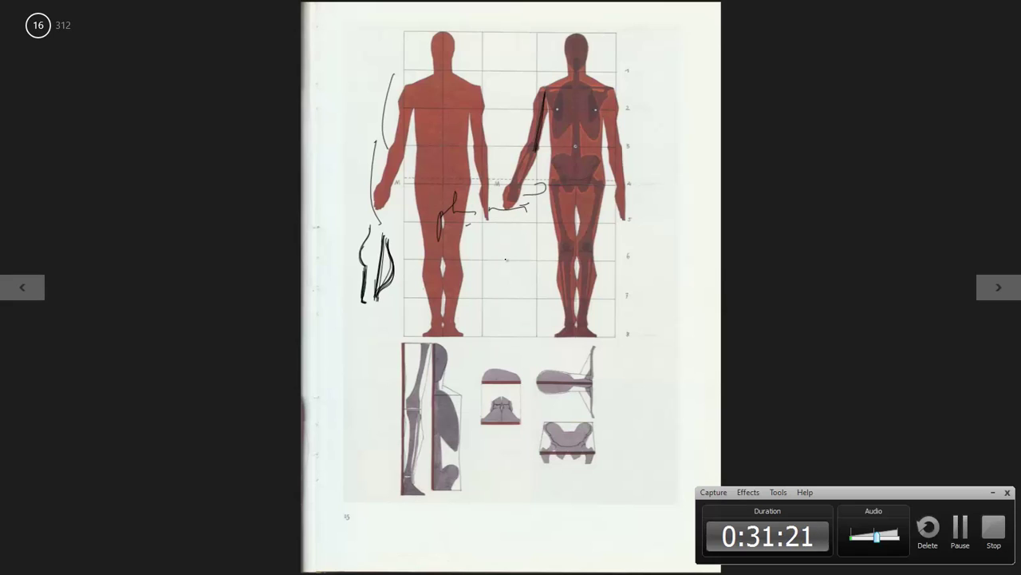
# - Ink vertical lines down both legs of the left red figure
pyautogui.moveTo(456, 234)
pyautogui.mouseDown()
pyautogui.moveTo(448, 291)
pyautogui.moveTo(459, 295)
pyautogui.moveTo(465, 261)
pyautogui.moveTo(438, 290)
pyautogui.mouseUp()
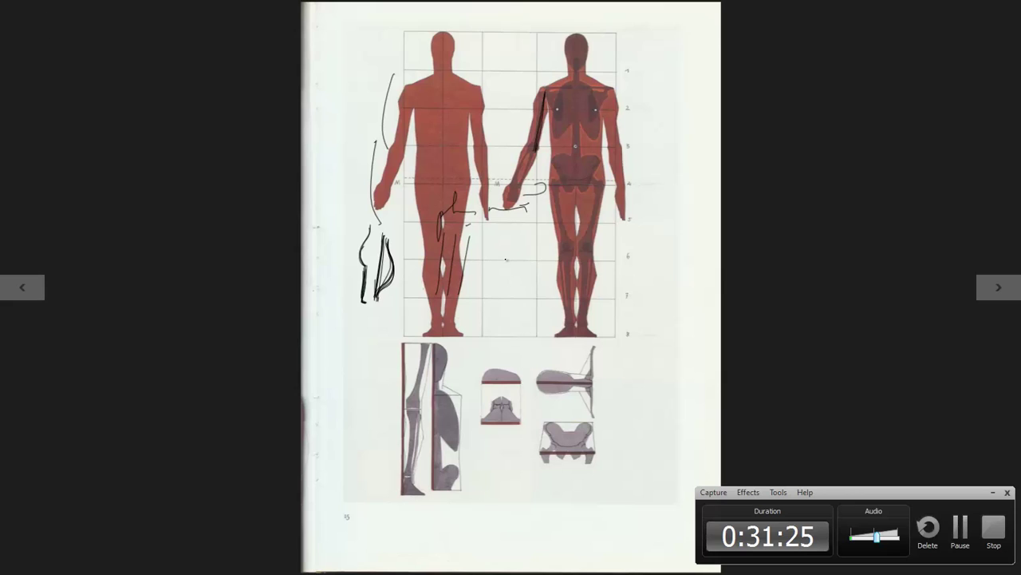
pyautogui.moveTo(444, 230); pyautogui.dragTo(438, 292)
pyautogui.moveTo(465, 237)
pyautogui.mouseDown()
pyautogui.moveTo(450, 292)
pyautogui.moveTo(458, 293)
pyautogui.moveTo(465, 267)
pyautogui.mouseUp()
pyautogui.moveTo(441, 233); pyautogui.dragTo(434, 303)
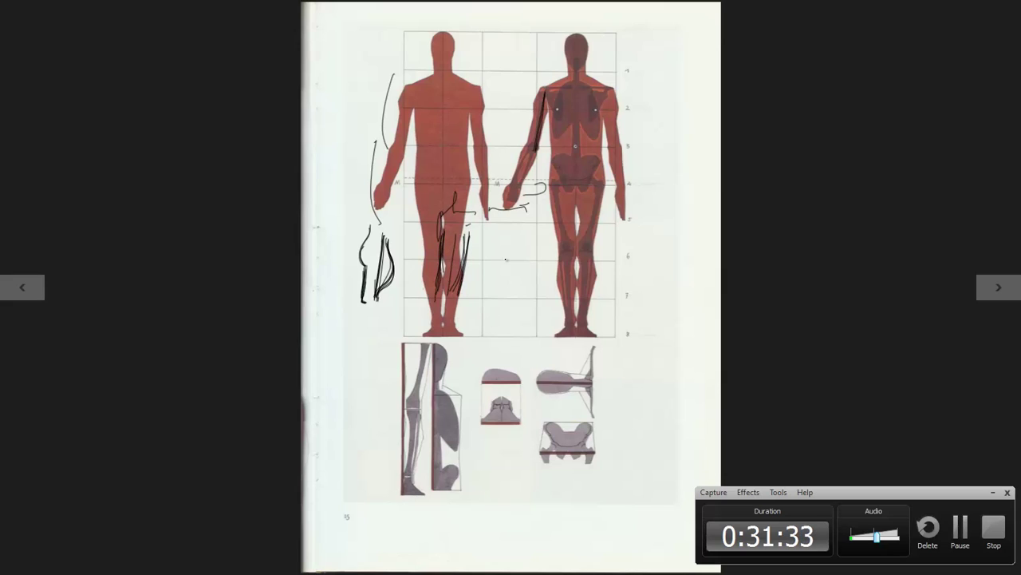
# - Darken the small leg sketch with curved strokes, a through-line and a diagonal
pyautogui.moveTo(395, 244); pyautogui.dragTo(385, 285)
pyautogui.moveTo(367, 225)
pyautogui.mouseDown()
pyautogui.moveTo(356, 278)
pyautogui.moveTo(354, 262)
pyautogui.mouseUp()
pyautogui.moveTo(389, 204)
pyautogui.mouseDown()
pyautogui.moveTo(367, 297)
pyautogui.moveTo(384, 323)
pyautogui.mouseUp()
pyautogui.moveTo(375, 214)
pyautogui.mouseDown()
pyautogui.moveTo(359, 258)
pyautogui.moveTo(386, 324)
pyautogui.mouseUp()
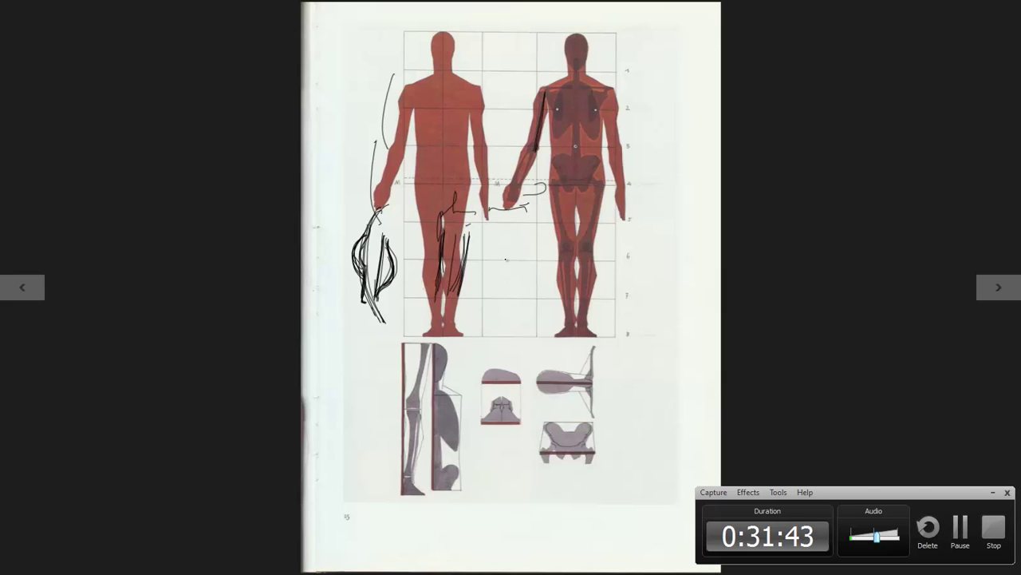
pyautogui.moveTo(339, 236); pyautogui.dragTo(410, 297)
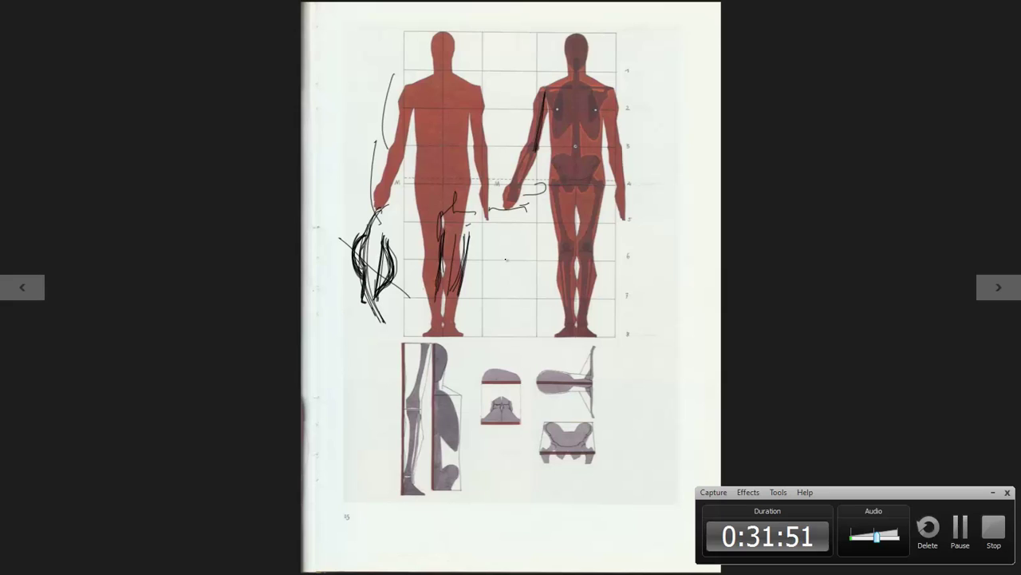
# - Extend the scribble beside the left figure downward and loop a stroke around the right figure's arm
pyautogui.moveTo(371, 203)
pyautogui.mouseDown()
pyautogui.moveTo(377, 326)
pyautogui.moveTo(362, 271)
pyautogui.mouseUp()
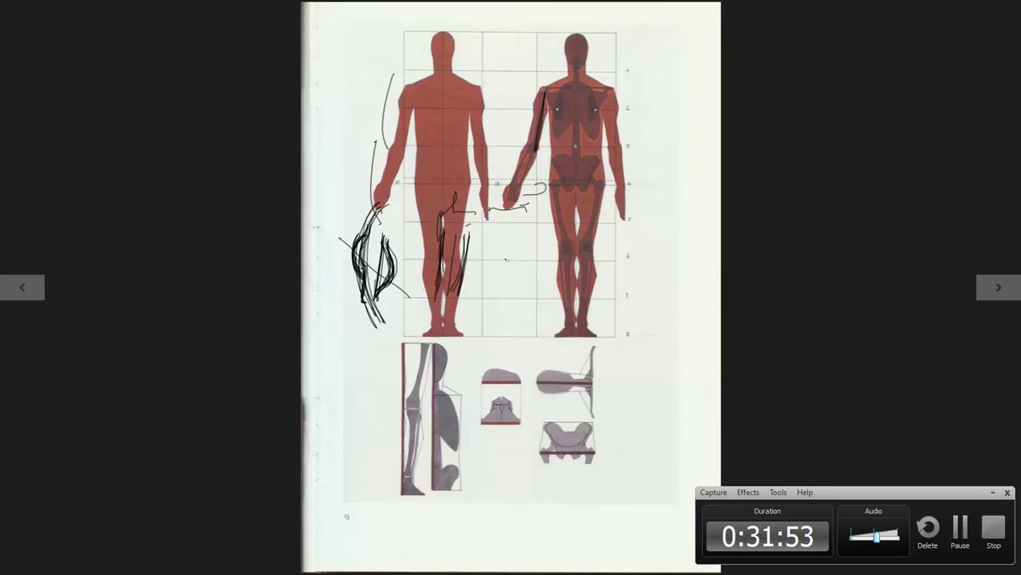
pyautogui.moveTo(377, 316); pyautogui.dragTo(388, 330)
pyautogui.moveTo(544, 147)
pyautogui.mouseDown()
pyautogui.moveTo(510, 164)
pyautogui.moveTo(509, 194)
pyautogui.mouseUp()
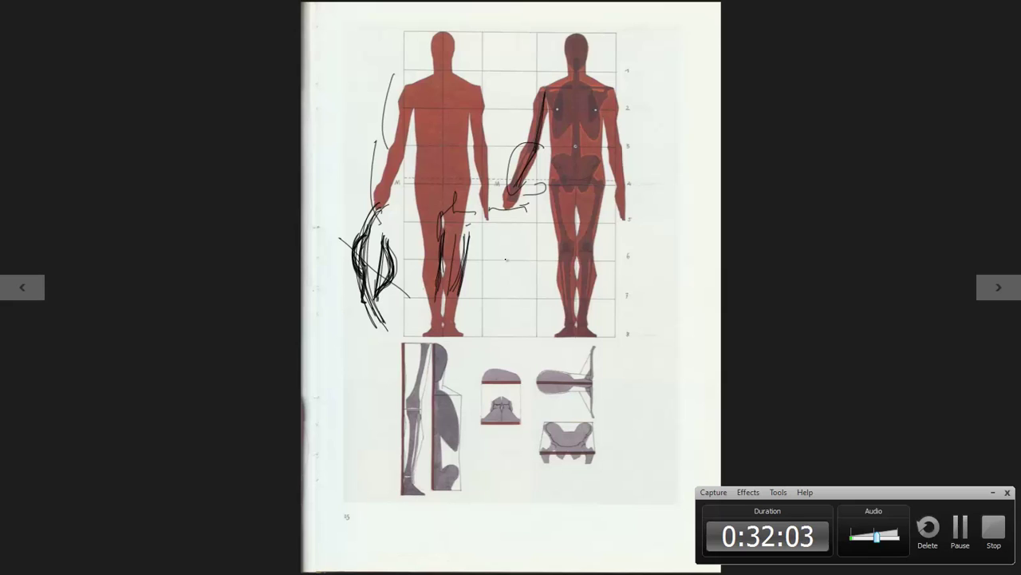
# - Sweep curved strokes from the left figure into the leg diagram, linking it to the pelvis diagram
pyautogui.moveTo(450, 303); pyautogui.dragTo(430, 391)
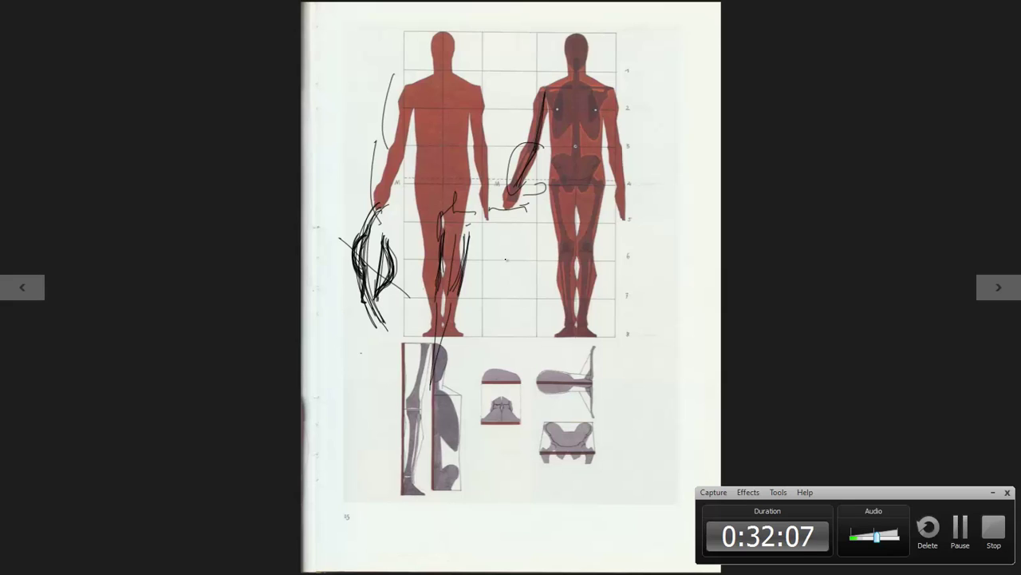
pyautogui.moveTo(359, 351); pyautogui.dragTo(500, 399)
pyautogui.moveTo(350, 368); pyautogui.dragTo(510, 407)
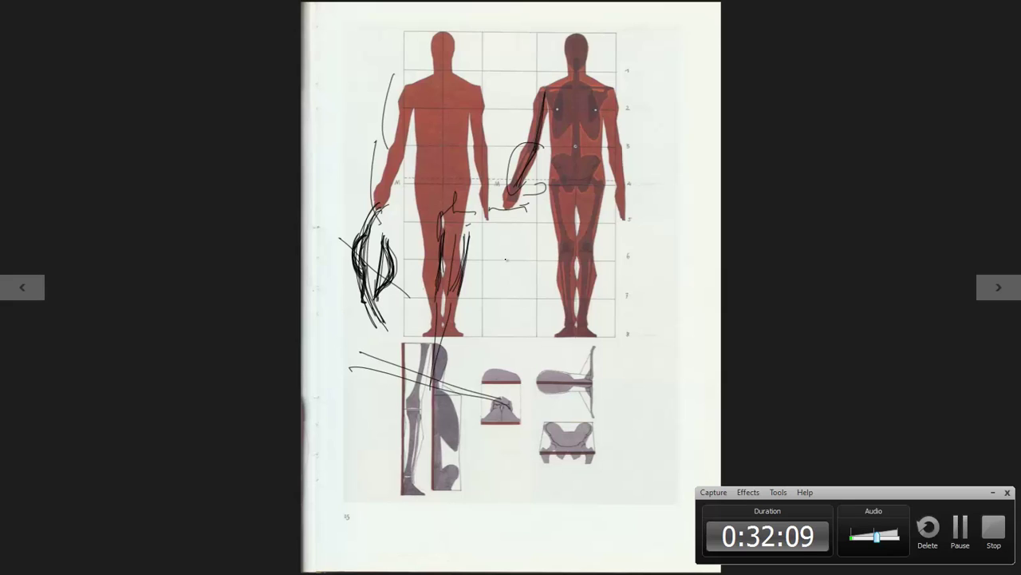
pyautogui.moveTo(351, 327)
pyautogui.mouseDown()
pyautogui.moveTo(421, 360)
pyautogui.moveTo(418, 373)
pyautogui.moveTo(430, 367)
pyautogui.mouseUp()
pyautogui.moveTo(360, 327)
pyautogui.mouseDown()
pyautogui.moveTo(430, 380)
pyautogui.moveTo(503, 386)
pyautogui.mouseUp()
pyautogui.moveTo(425, 359)
pyautogui.mouseDown()
pyautogui.moveTo(508, 385)
pyautogui.moveTo(493, 380)
pyautogui.mouseUp()
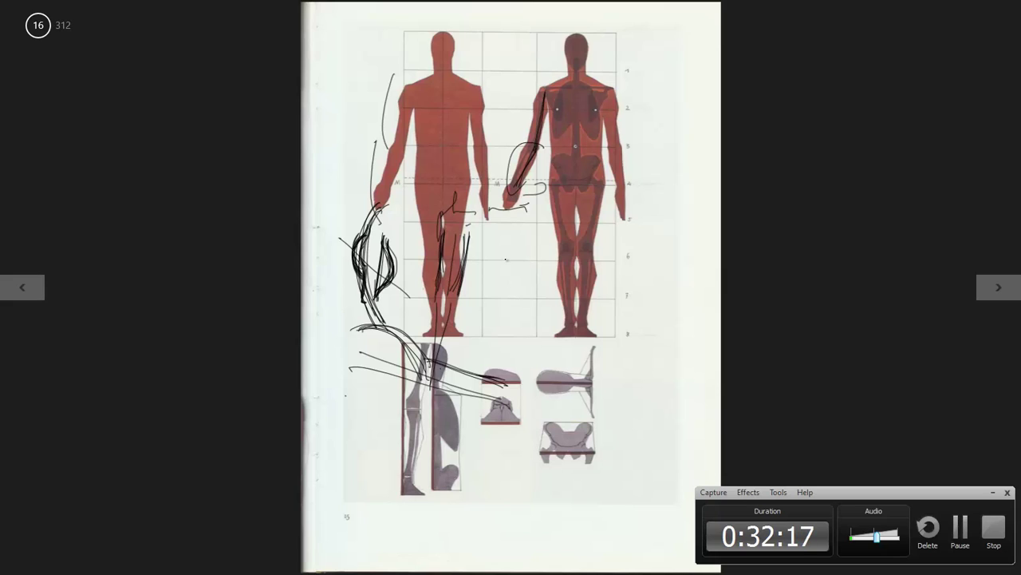
# - Draw long arrows across the lower diagrams to the pelvis and lines down the right figure's leg
pyautogui.moveTo(348, 382)
pyautogui.mouseDown()
pyautogui.moveTo(517, 421)
pyautogui.moveTo(462, 422)
pyautogui.mouseUp()
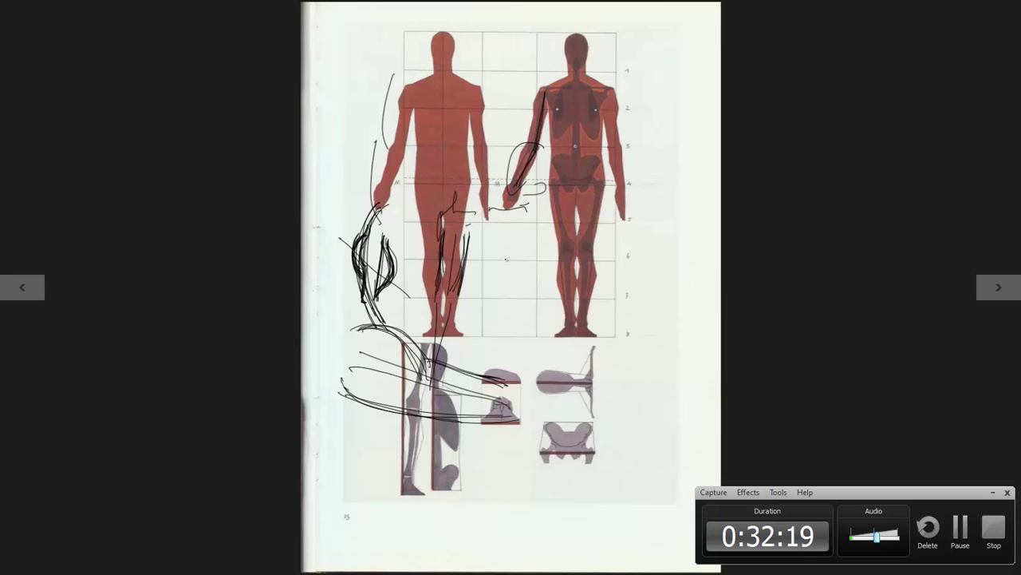
pyautogui.moveTo(322, 365)
pyautogui.mouseDown()
pyautogui.moveTo(351, 399)
pyautogui.moveTo(459, 415)
pyautogui.mouseUp()
pyautogui.moveTo(377, 411); pyautogui.dragTo(469, 419)
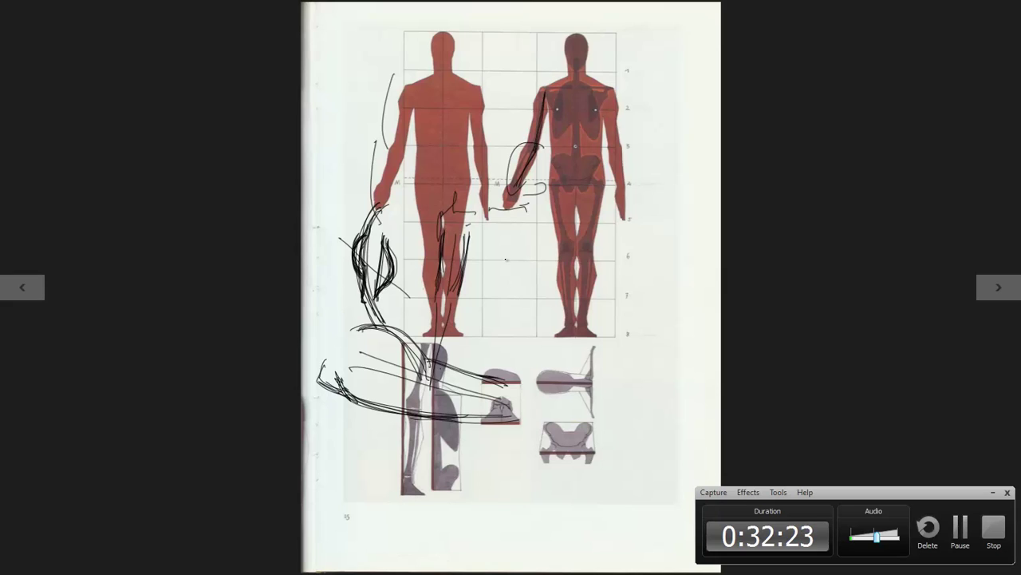
pyautogui.moveTo(346, 386)
pyautogui.mouseDown()
pyautogui.moveTo(410, 418)
pyautogui.moveTo(493, 429)
pyautogui.mouseUp()
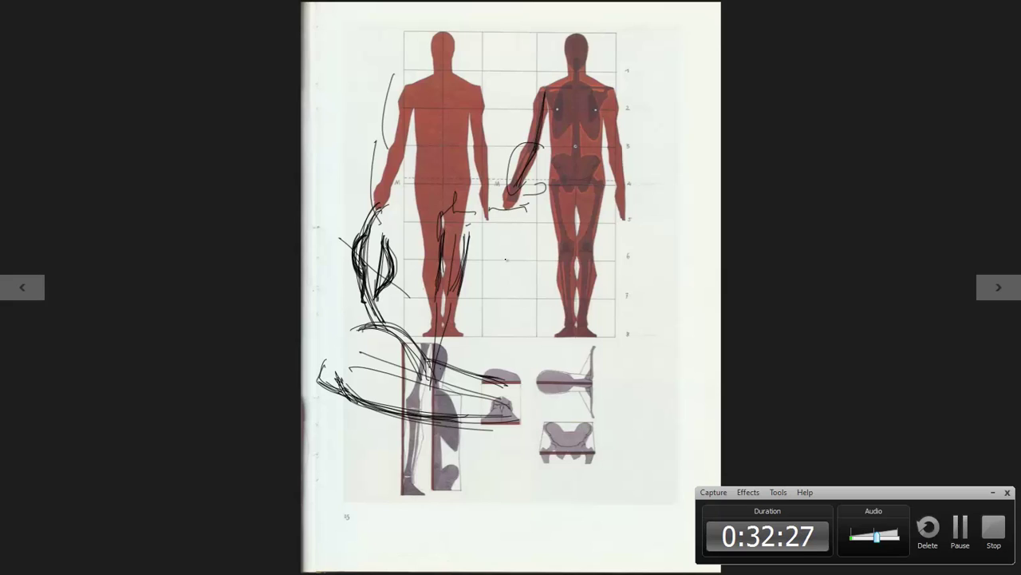
pyautogui.moveTo(351, 391)
pyautogui.mouseDown()
pyautogui.moveTo(560, 413)
pyautogui.moveTo(546, 406)
pyautogui.mouseUp()
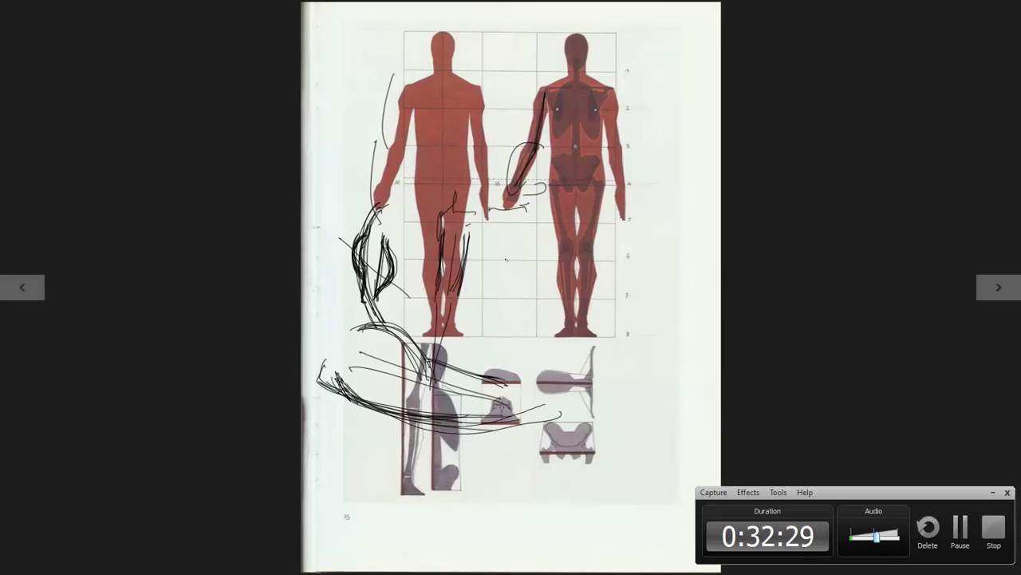
pyautogui.moveTo(319, 324)
pyautogui.mouseDown()
pyautogui.moveTo(635, 387)
pyautogui.moveTo(604, 405)
pyautogui.mouseUp()
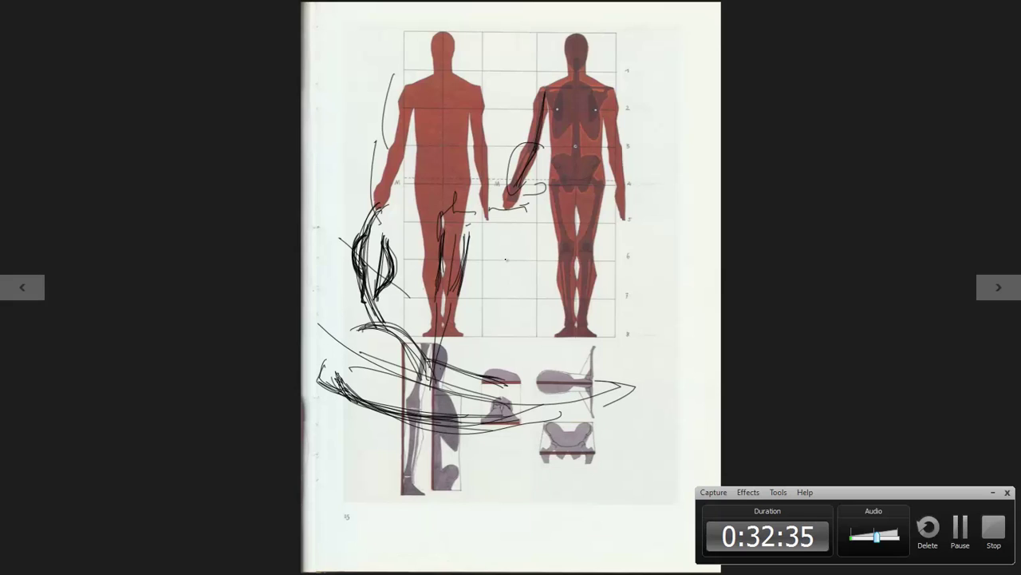
pyautogui.moveTo(554, 182); pyautogui.dragTo(570, 249)
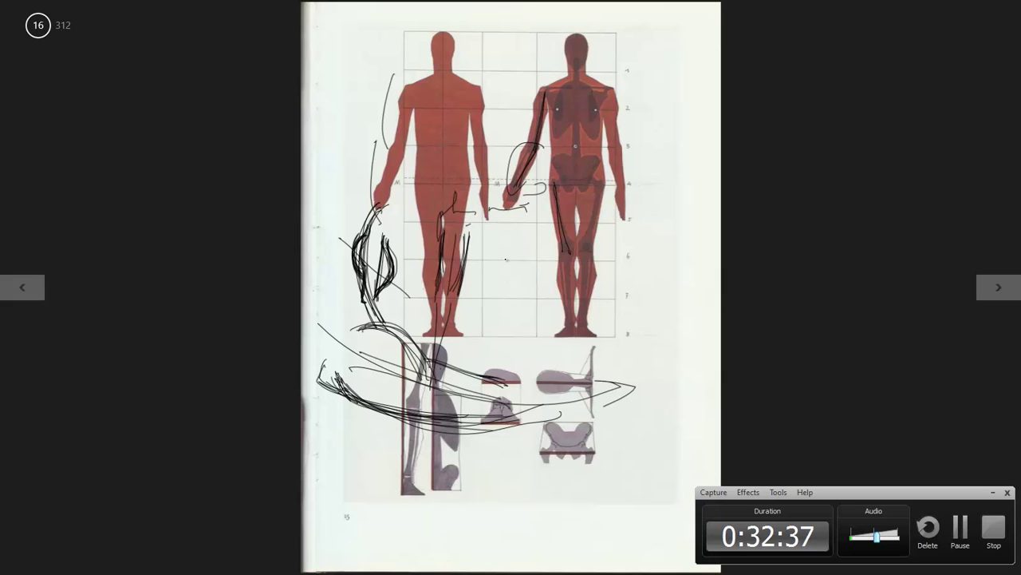
pyautogui.moveTo(559, 199); pyautogui.dragTo(569, 256)
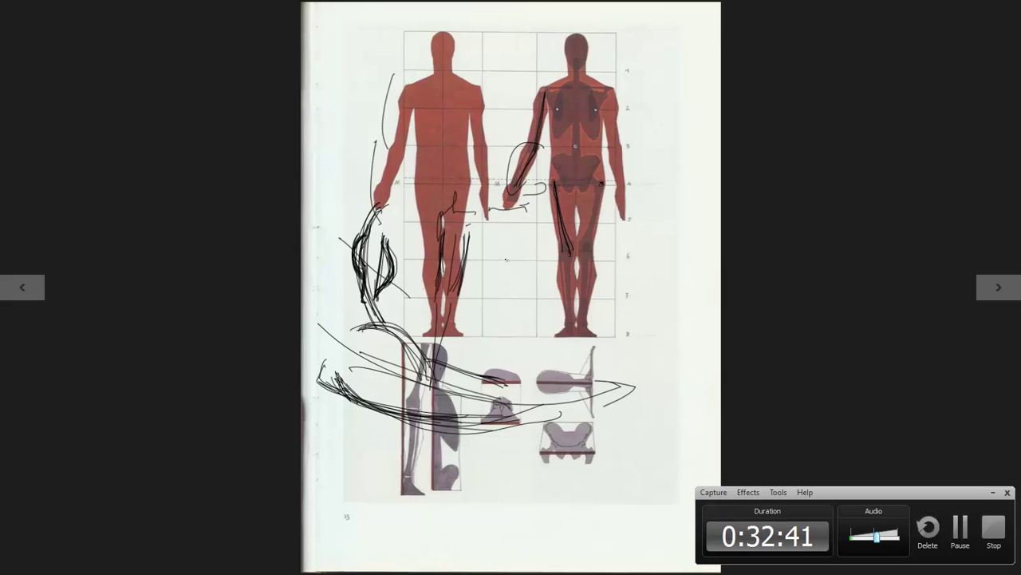
# - Trace the right figure's right leg and reinforce its outer thigh outline
pyautogui.moveTo(601, 185); pyautogui.dragTo(581, 251)
pyautogui.moveTo(604, 176); pyautogui.dragTo(587, 243)
pyautogui.moveTo(606, 186); pyautogui.dragTo(590, 245)
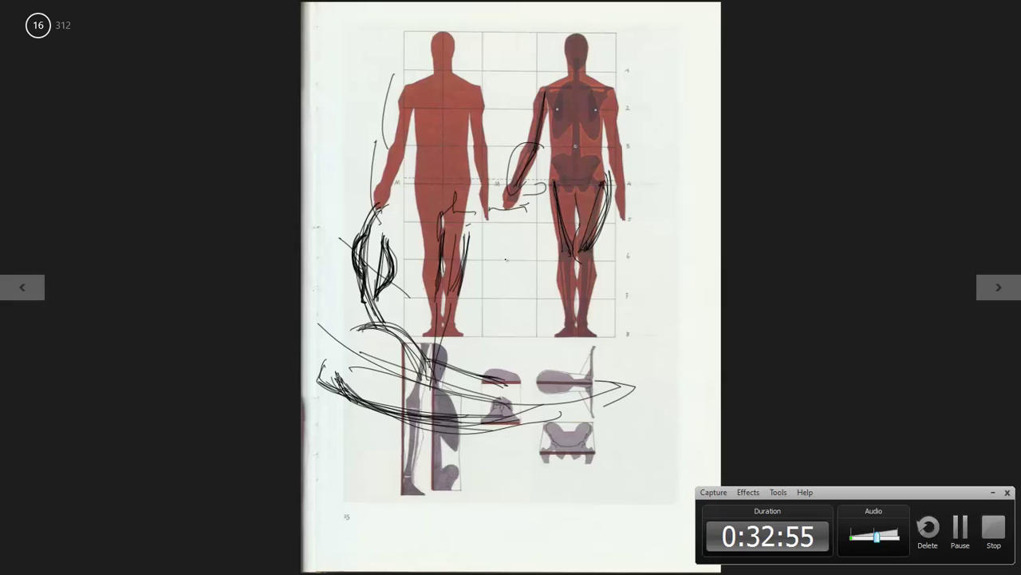
# - Draw a small circle with a narrow loop rising from it in the right margin
pyautogui.moveTo(661, 340); pyautogui.dragTo(654, 345)
pyautogui.moveTo(675, 234)
pyautogui.mouseDown()
pyautogui.moveTo(659, 331)
pyautogui.moveTo(646, 229)
pyautogui.mouseUp()
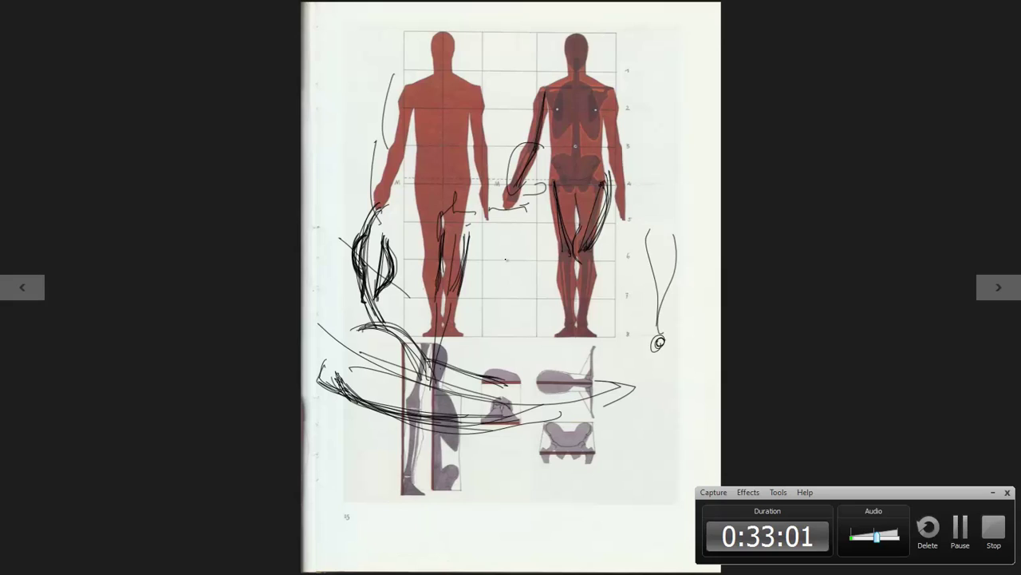
pyautogui.moveTo(662, 335); pyautogui.dragTo(693, 214)
pyautogui.moveTo(653, 346)
pyautogui.mouseDown()
pyautogui.moveTo(629, 303)
pyautogui.moveTo(641, 242)
pyautogui.moveTo(639, 356)
pyautogui.moveTo(631, 312)
pyautogui.moveTo(631, 329)
pyautogui.mouseUp()
pyautogui.moveTo(630, 292); pyautogui.dragTo(630, 334)
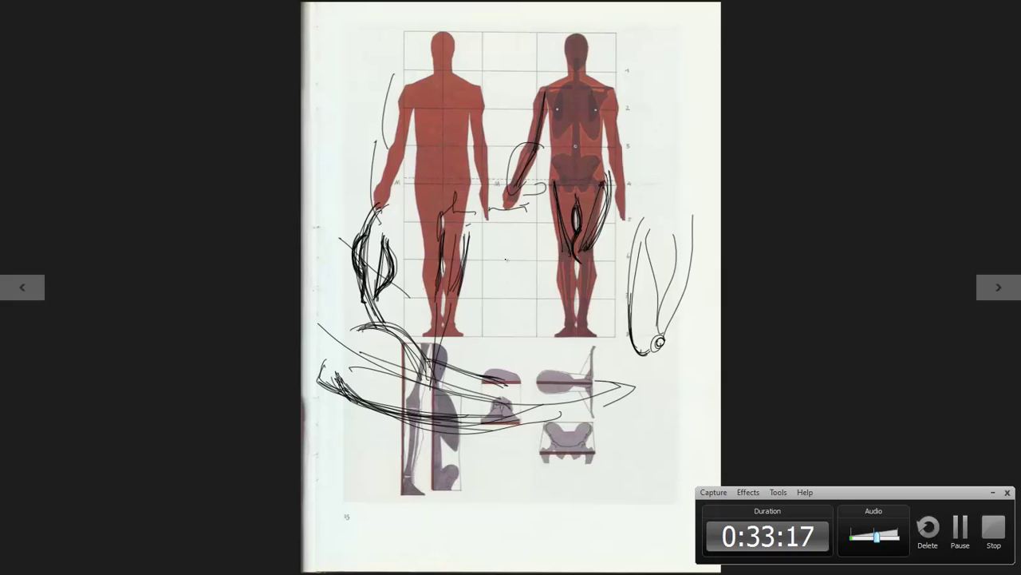
# - Add inner lines and long outer strokes to the margin leg sketch
pyautogui.moveTo(635, 282); pyautogui.dragTo(627, 351)
pyautogui.moveTo(645, 257)
pyautogui.mouseDown()
pyautogui.moveTo(630, 302)
pyautogui.moveTo(636, 292)
pyautogui.mouseUp()
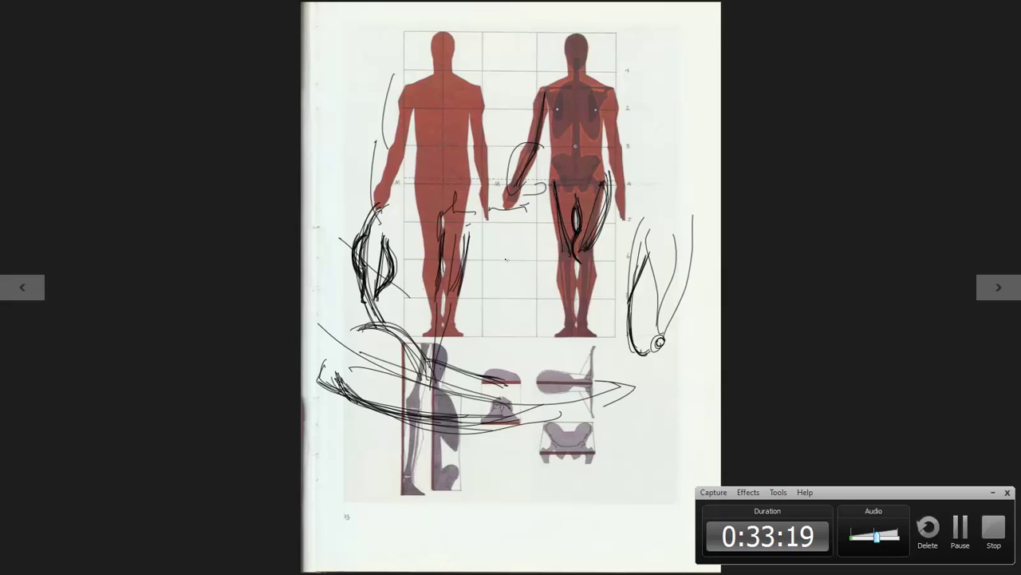
pyautogui.moveTo(629, 192)
pyautogui.mouseDown()
pyautogui.moveTo(636, 282)
pyautogui.moveTo(635, 255)
pyautogui.moveTo(638, 271)
pyautogui.mouseUp()
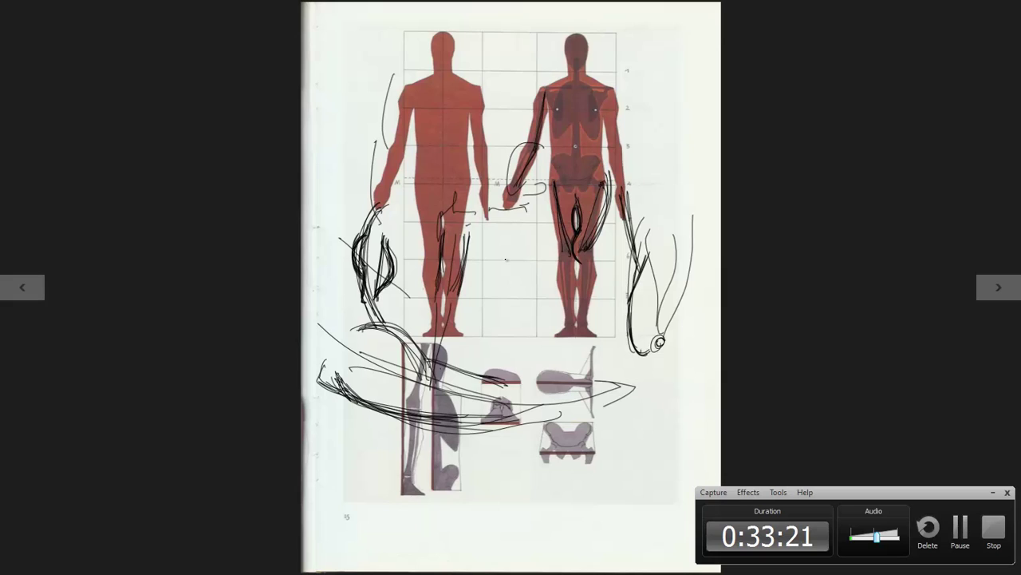
pyautogui.moveTo(689, 204); pyautogui.dragTo(659, 345)
pyautogui.moveTo(667, 185); pyautogui.dragTo(661, 344)
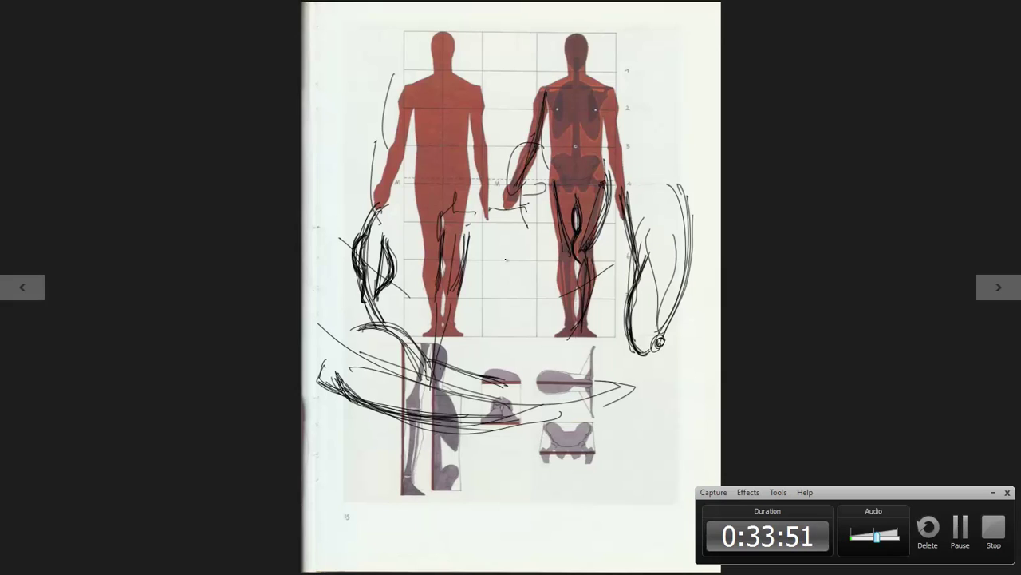
# - Draw a line from the leg to the pelvis drawing, write letters top right, then return to Photoshop
pyautogui.moveTo(593, 262); pyautogui.dragTo(575, 375)
pyautogui.moveTo(653, 39); pyautogui.dragTo(649, 69)
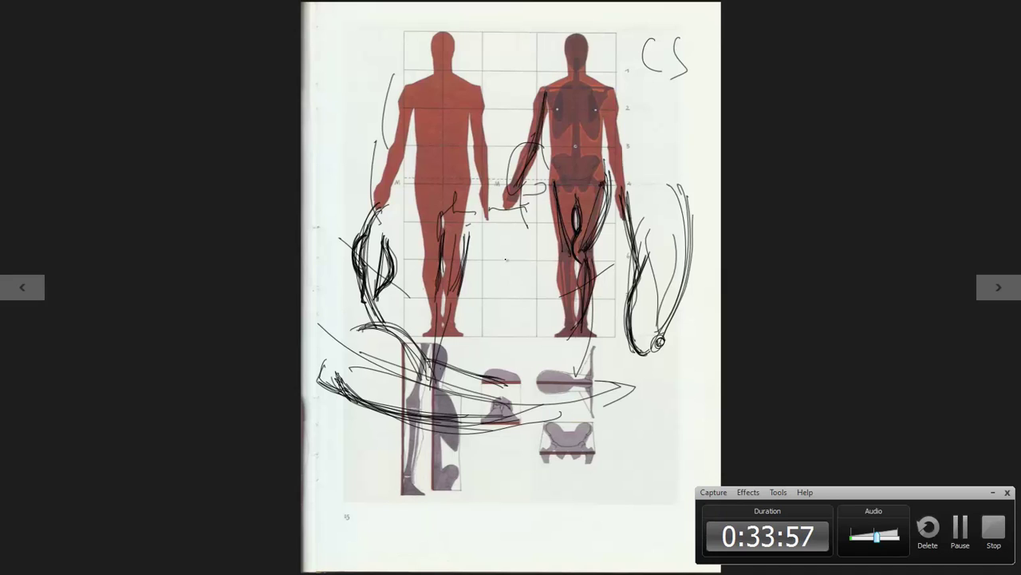
pyautogui.hotkey('alt', 'Tab')
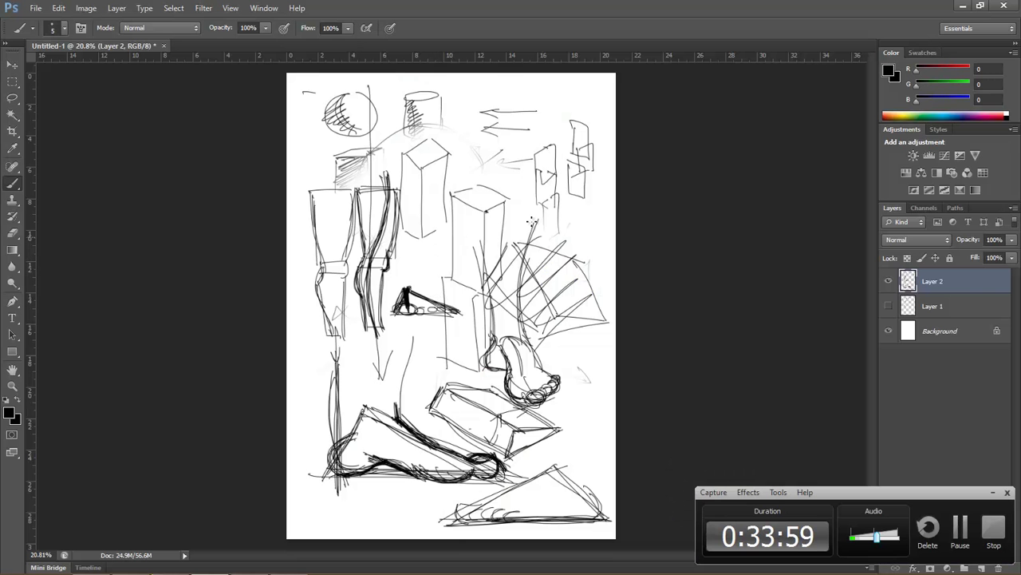
# - Show the handwritten notes layer, hide the sketches, and make Layer 1 active
pyautogui.click(888, 306)
pyautogui.click(888, 281)
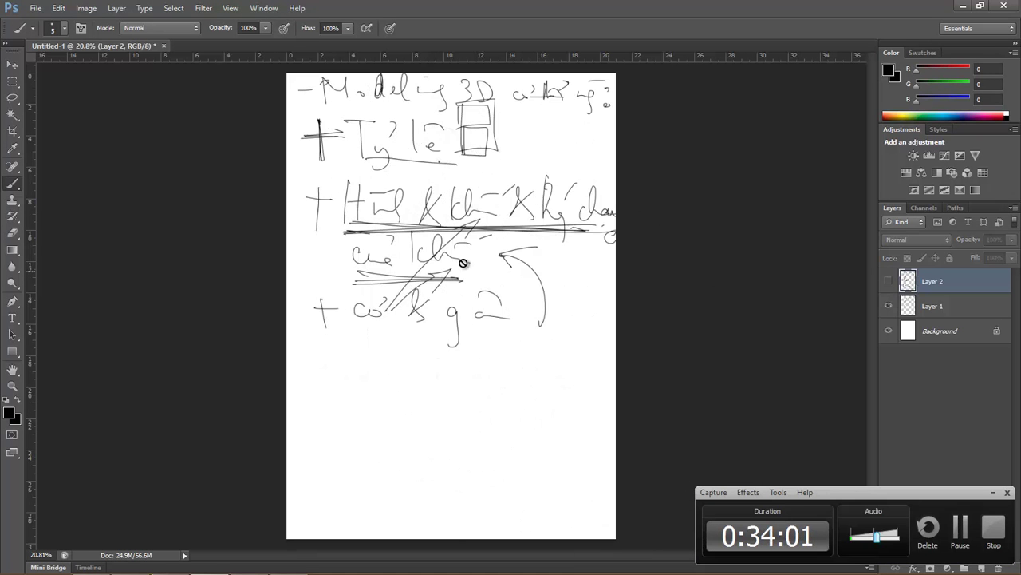
pyautogui.click(386, 238)
pyautogui.click(519, 228)
pyautogui.click(951, 308)
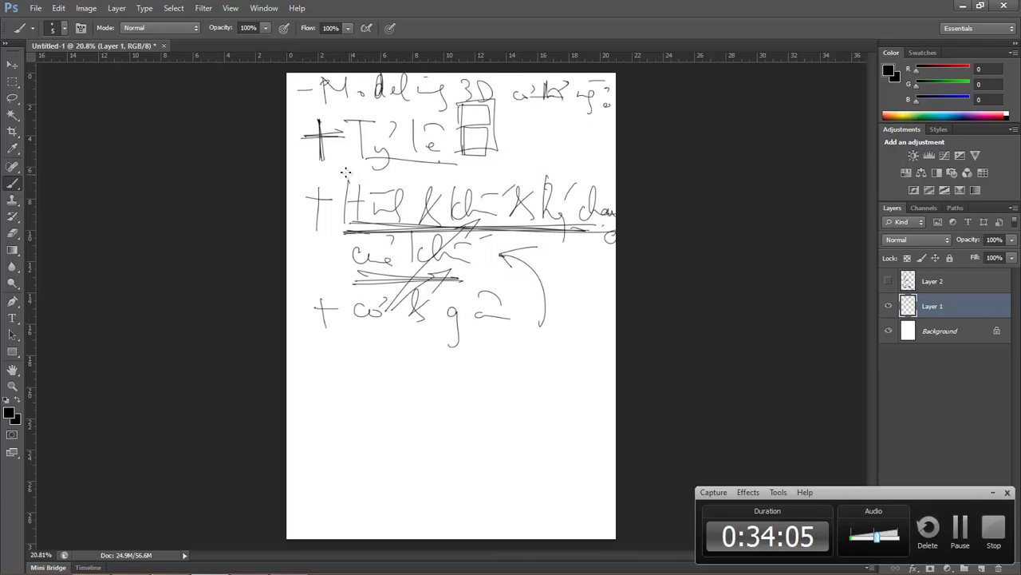
# - Box the word 'Hồ' and draw two curved arrows down from the notes, adding a 'C'
pyautogui.moveTo(333, 235)
pyautogui.mouseDown()
pyautogui.moveTo(383, 170)
pyautogui.moveTo(316, 235)
pyautogui.mouseUp()
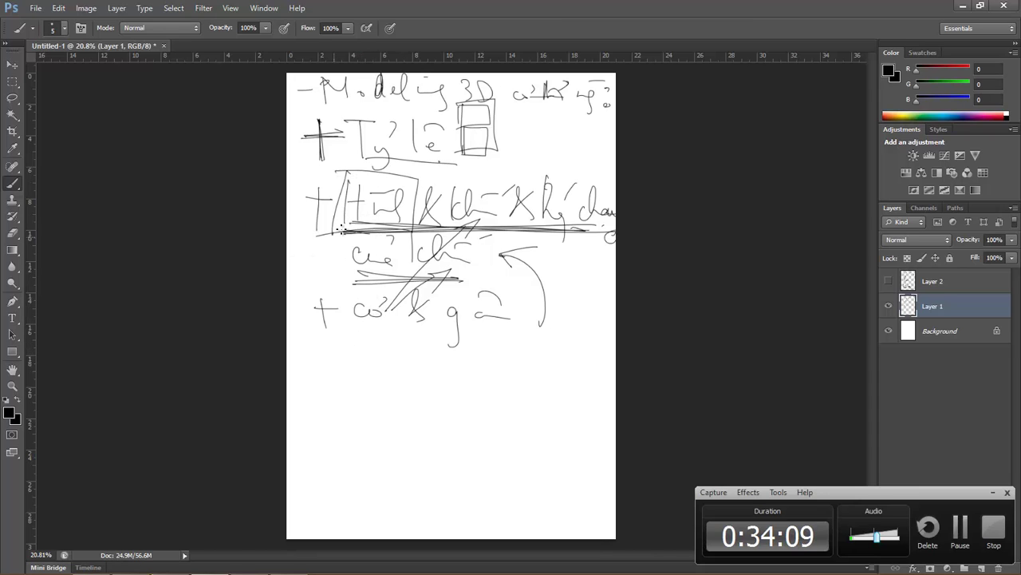
pyautogui.moveTo(341, 230)
pyautogui.mouseDown()
pyautogui.moveTo(323, 341)
pyautogui.moveTo(330, 329)
pyautogui.moveTo(343, 375)
pyautogui.moveTo(391, 374)
pyautogui.moveTo(399, 384)
pyautogui.mouseUp()
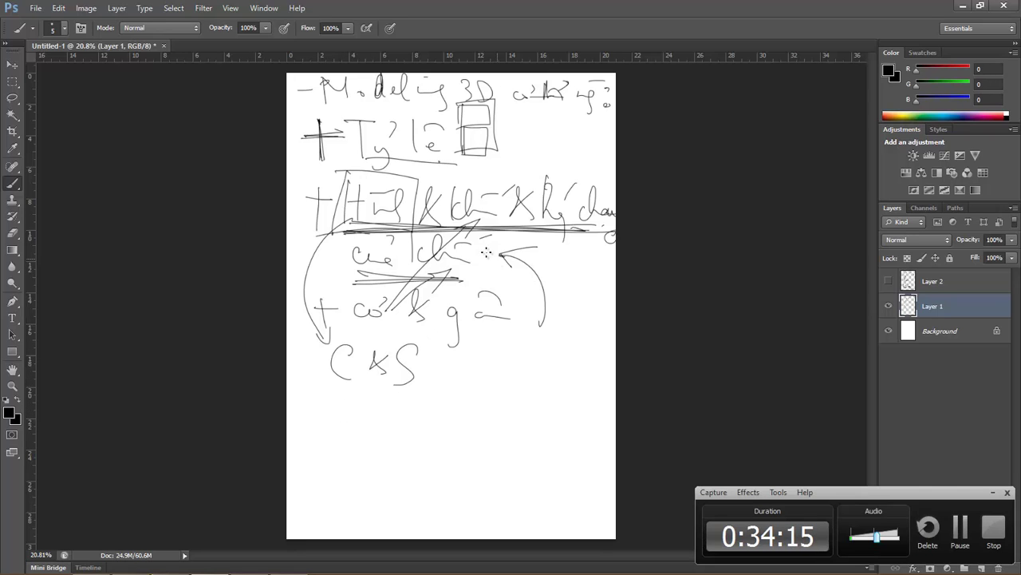
pyautogui.moveTo(477, 229)
pyautogui.mouseDown()
pyautogui.moveTo(473, 367)
pyautogui.moveTo(482, 356)
pyautogui.mouseUp()
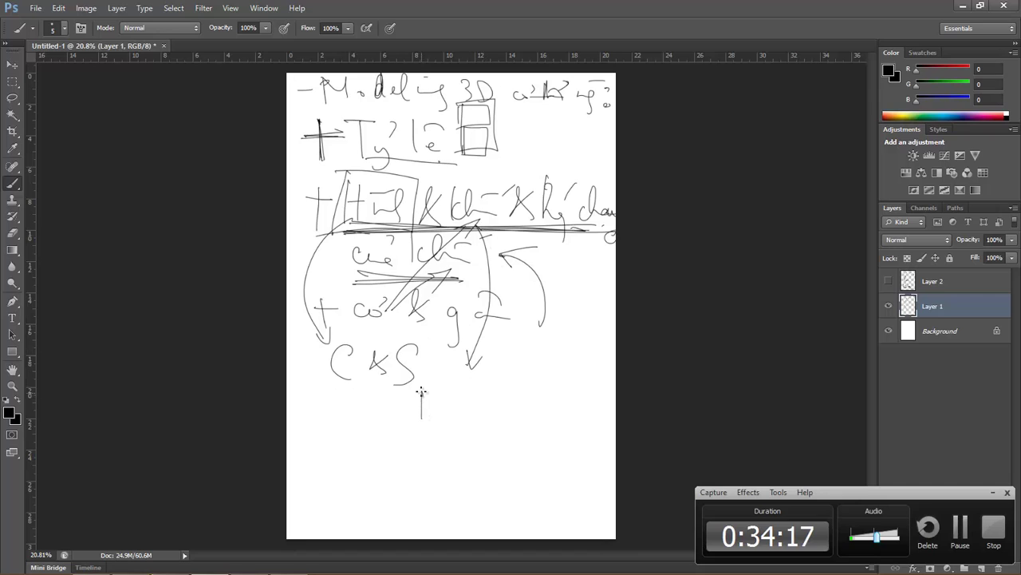
# - Turn the small square into a 3D cube and draw a vertical arrow with U-shaped head
pyautogui.moveTo(422, 391)
pyautogui.mouseDown()
pyautogui.moveTo(456, 410)
pyautogui.moveTo(516, 400)
pyautogui.moveTo(519, 414)
pyautogui.mouseUp()
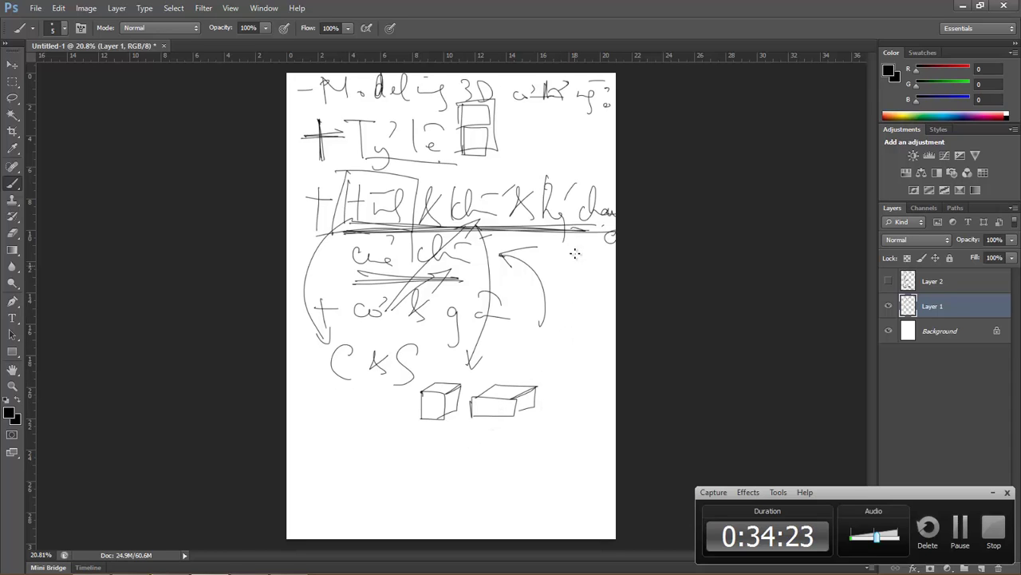
pyautogui.moveTo(583, 225); pyautogui.dragTo(570, 373)
pyautogui.moveTo(597, 323); pyautogui.dragTo(569, 374)
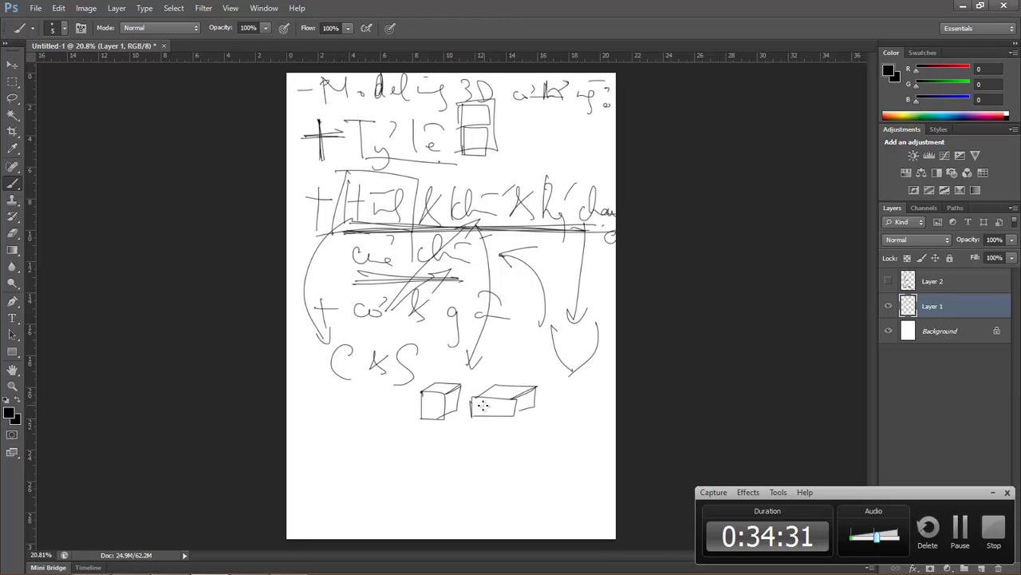
# - Switch to Chrome and replace the current search with 'anatomy'
pyautogui.hotkey('alt', 'Tab')
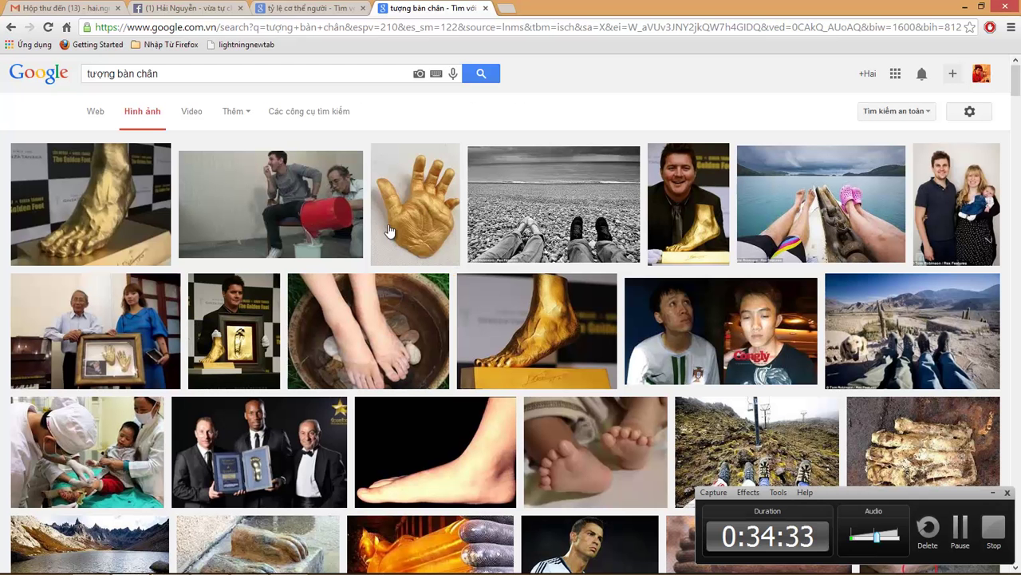
pyautogui.click(251, 72)
pyautogui.hotkey('ctrl', 'a')
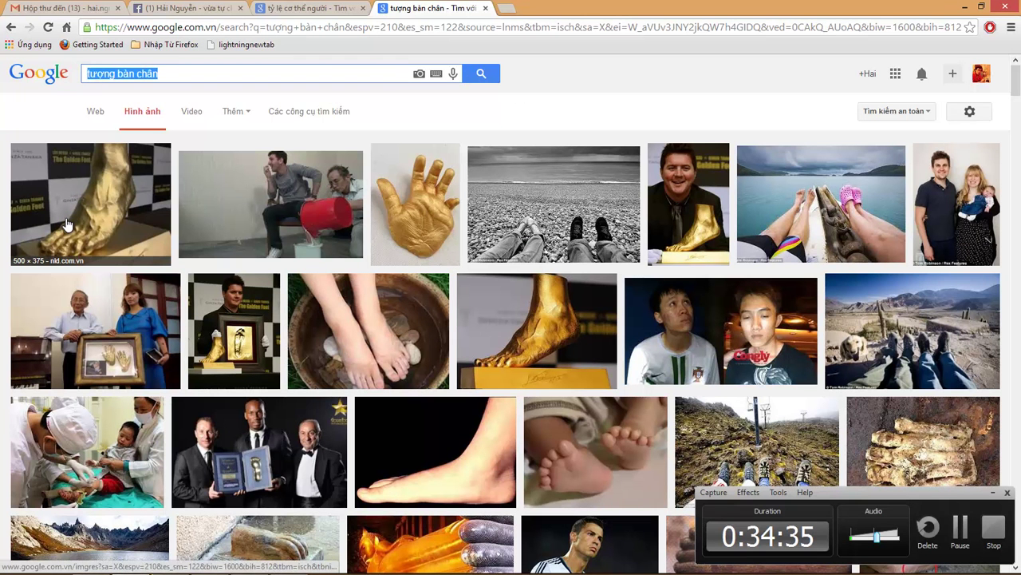
pyautogui.write('ana')
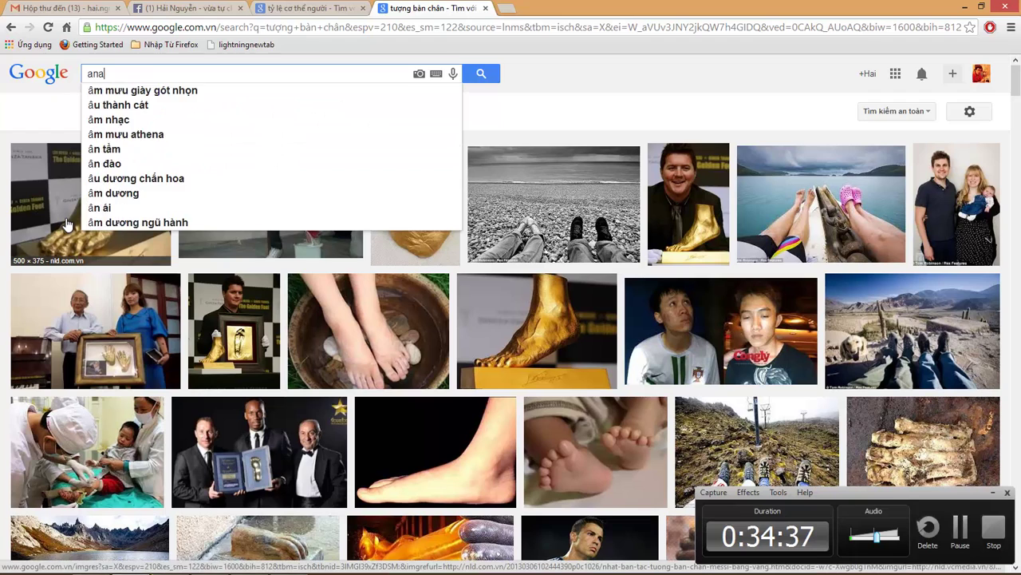
pyautogui.write('tomy')
pyautogui.press('Return')
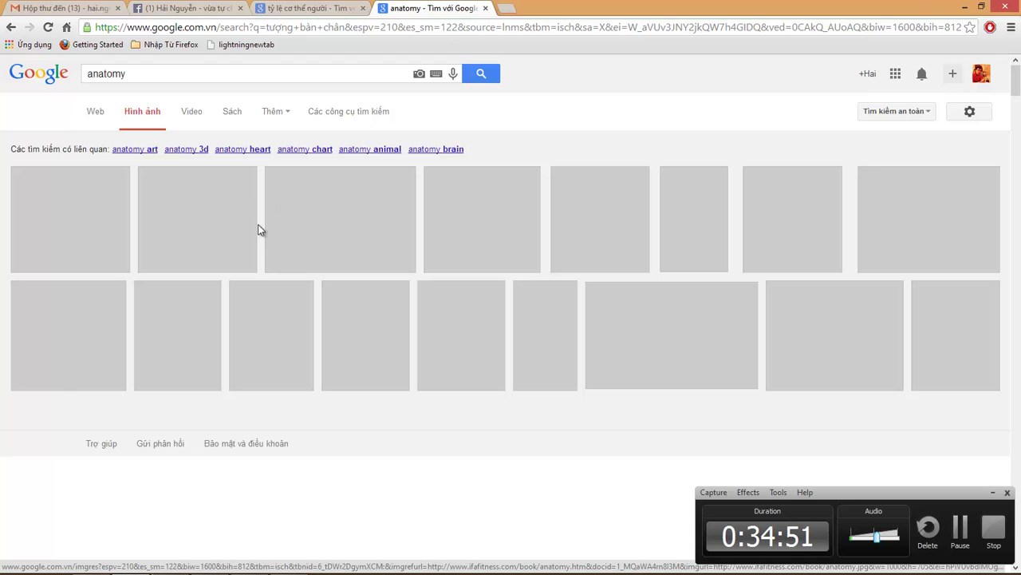
pyautogui.moveTo(511, 572)
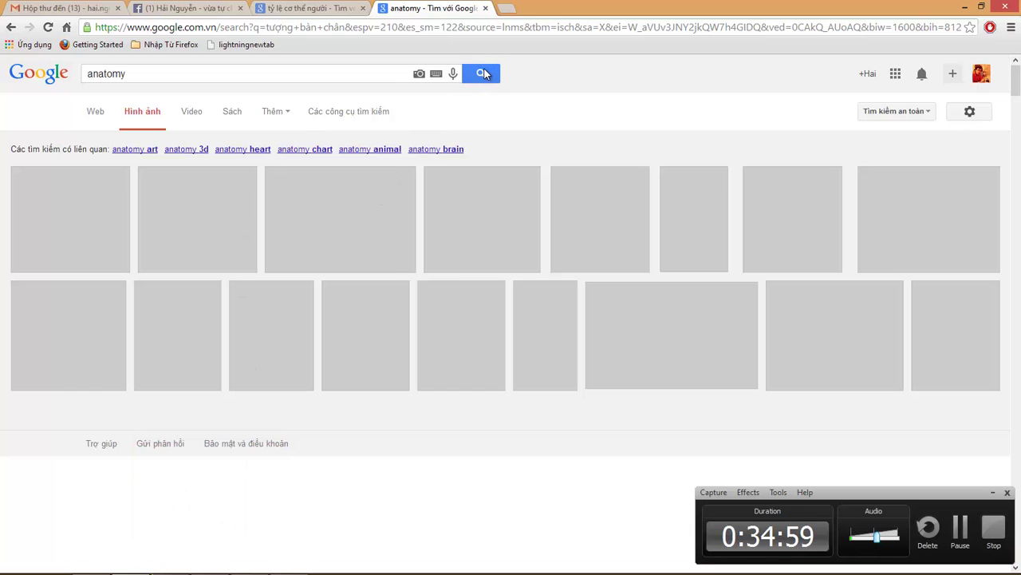
# - Close the old tab, search 'anatomy' in a new tab showing image results, then open another blank tab
pyautogui.click(486, 8)
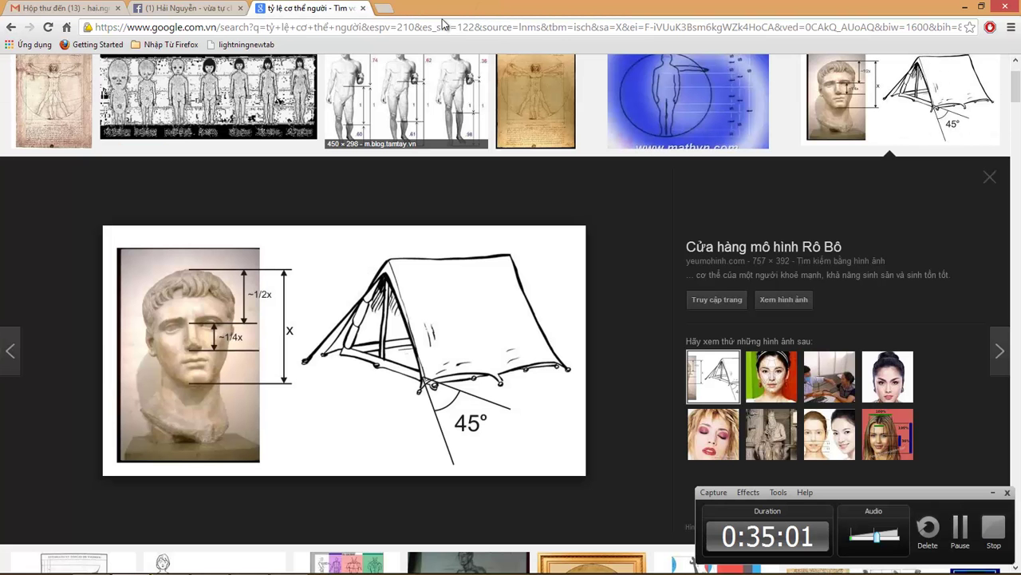
pyautogui.click(382, 9)
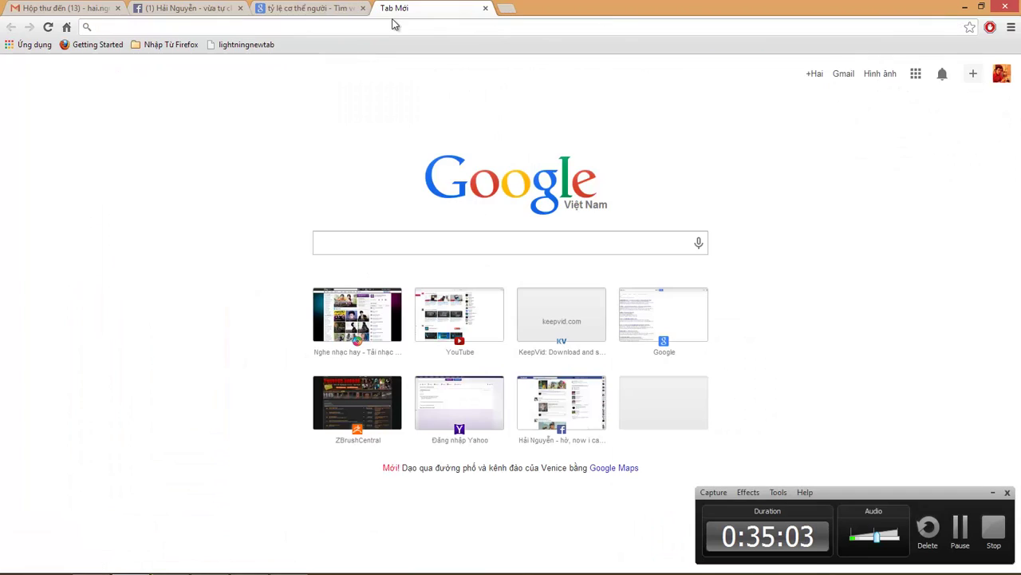
pyautogui.write('as')
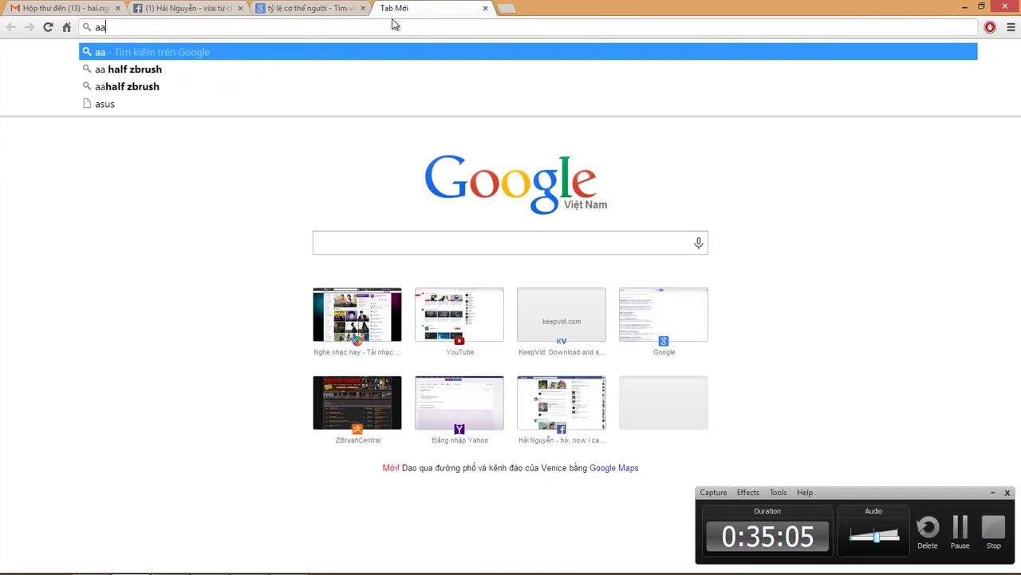
pyautogui.press('BackSpace')
pyautogui.write('nat')
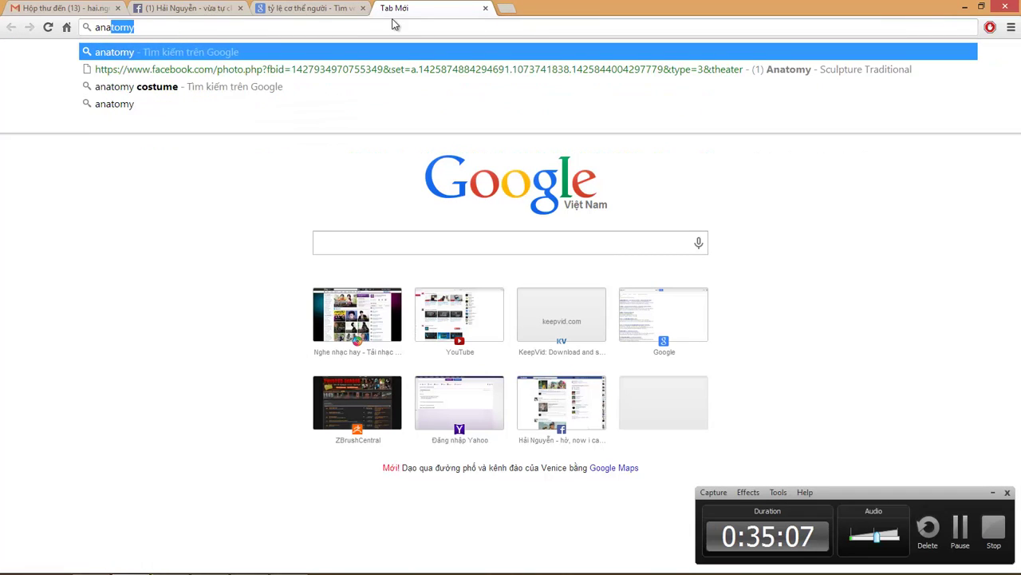
pyautogui.press('Return')
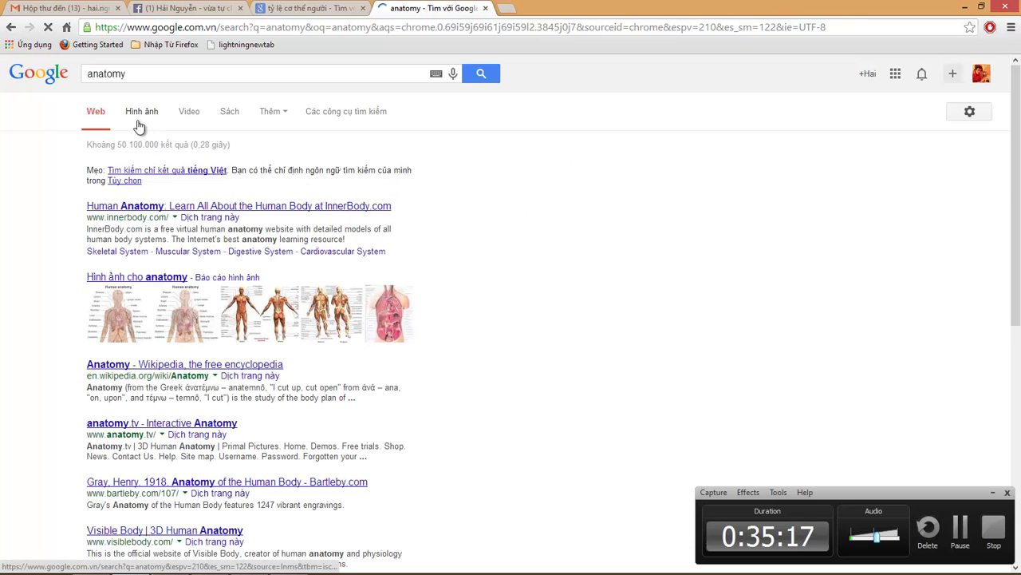
pyautogui.click(142, 114)
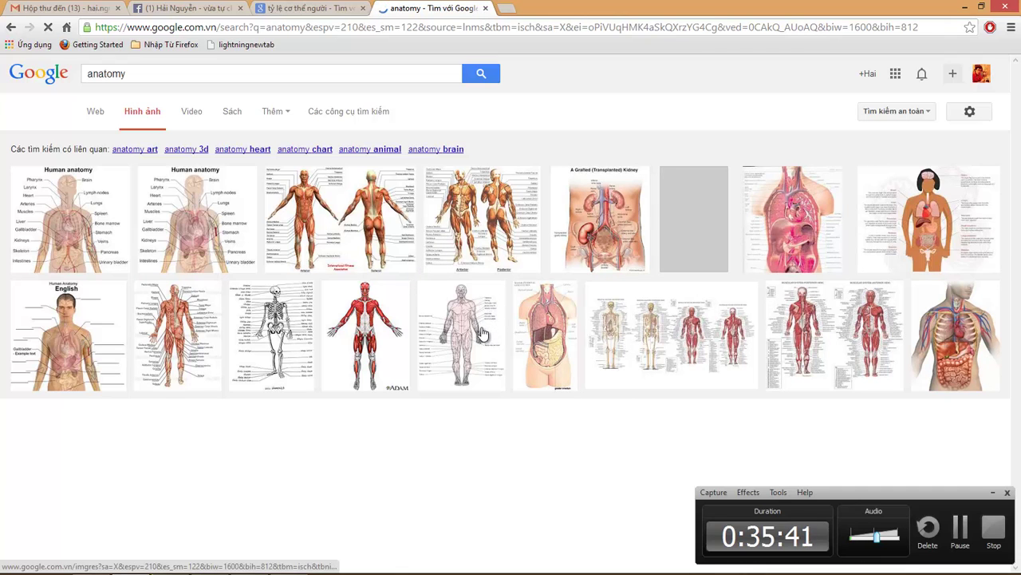
pyautogui.click(506, 10)
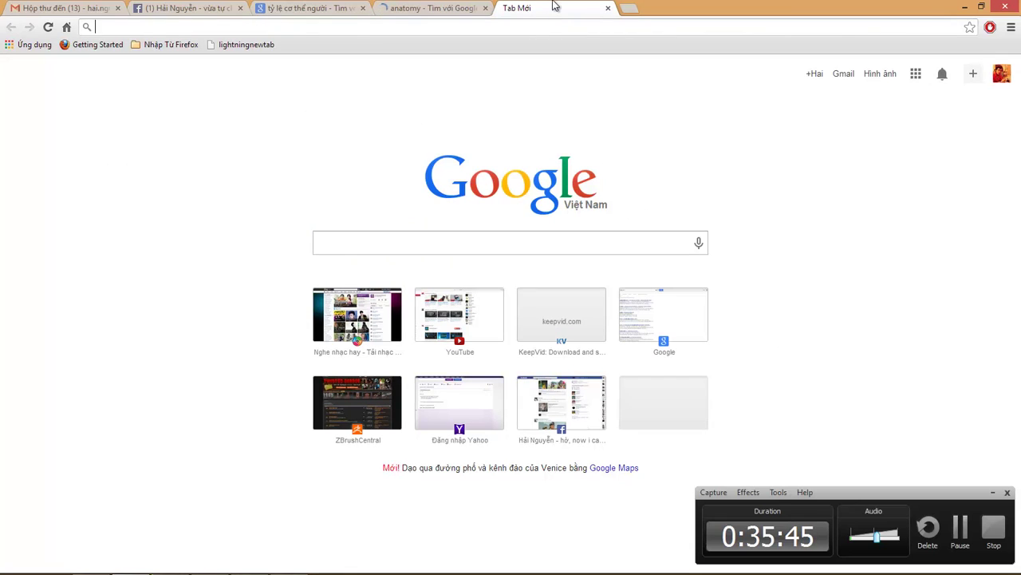
# - Search Google for 'vein map' and show its image results
pyautogui.write('vein ma')
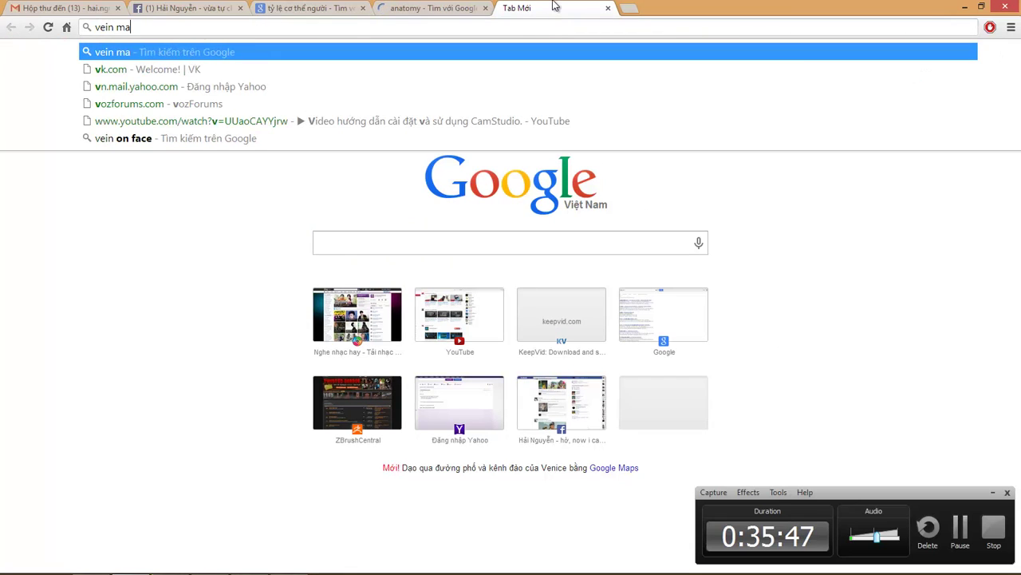
pyautogui.write('p')
pyautogui.press('Return')
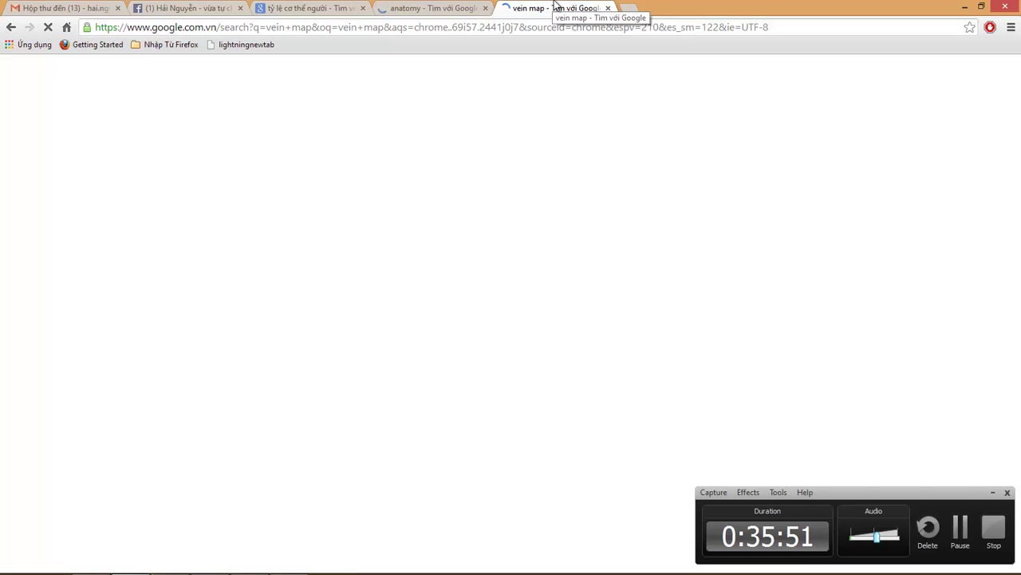
pyautogui.click(425, 8)
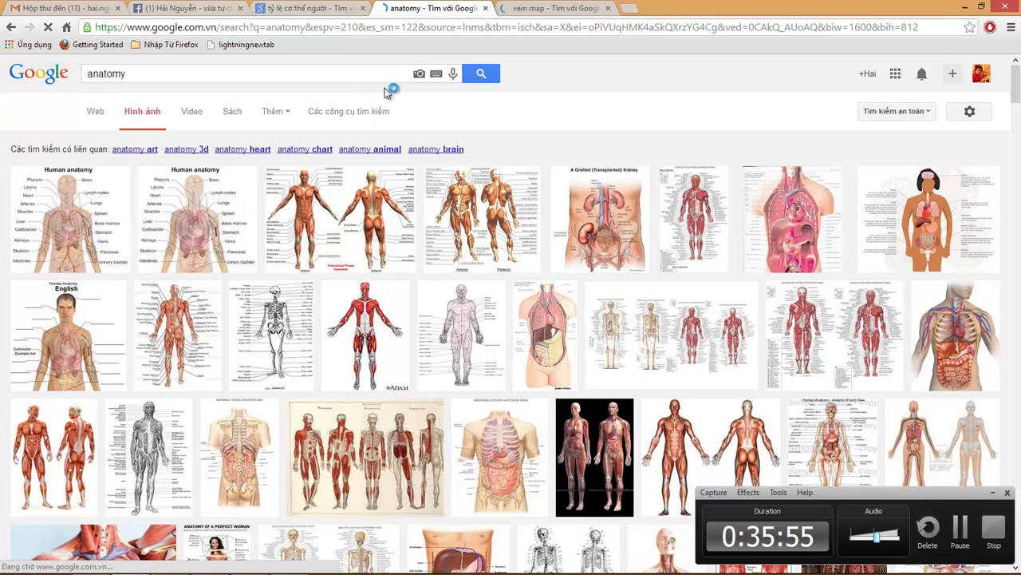
pyautogui.click(543, 8)
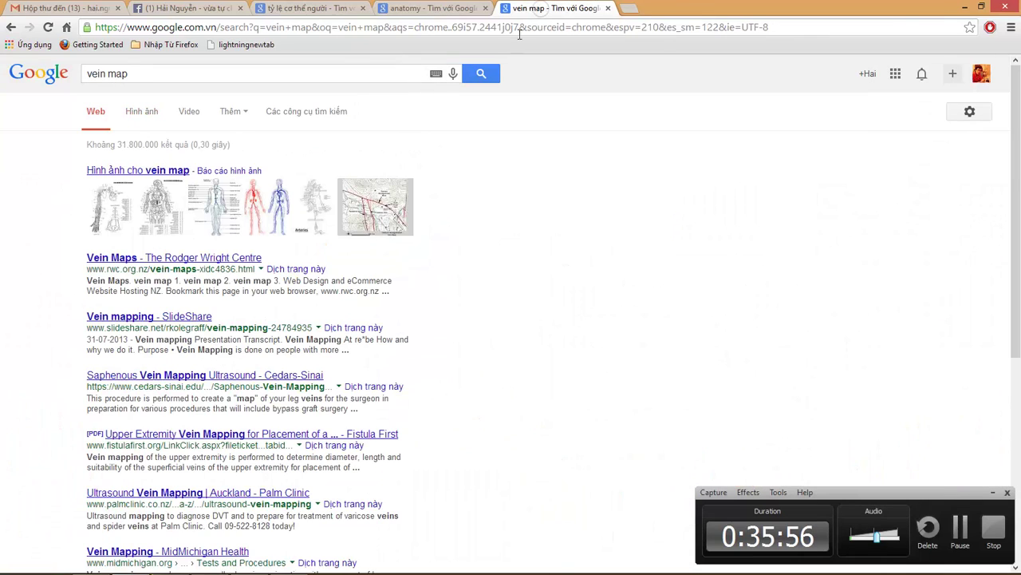
pyautogui.click(173, 175)
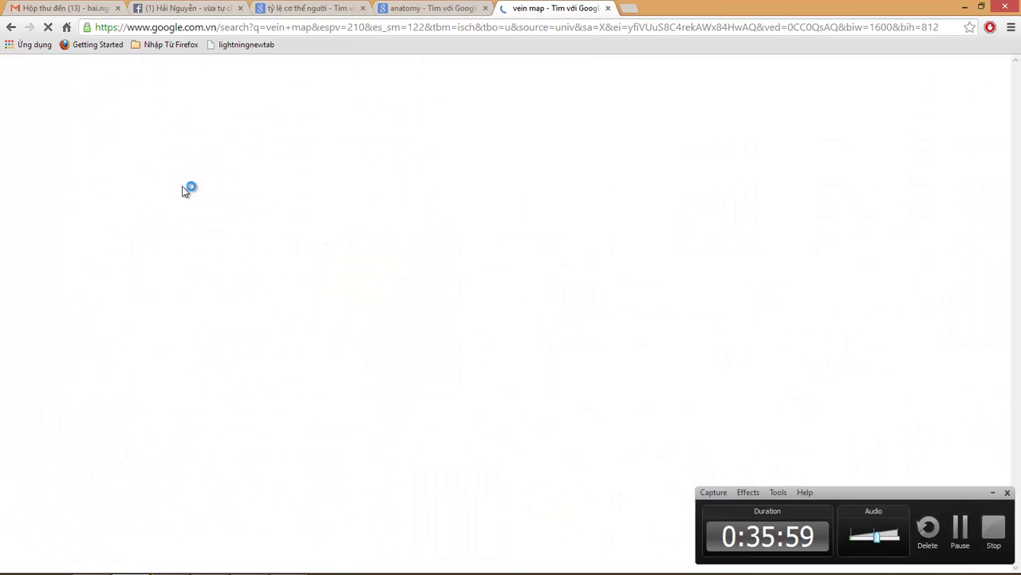
# - Preview the grey muscle anatomy figure, then return to the vein map images
pyautogui.click(403, 12)
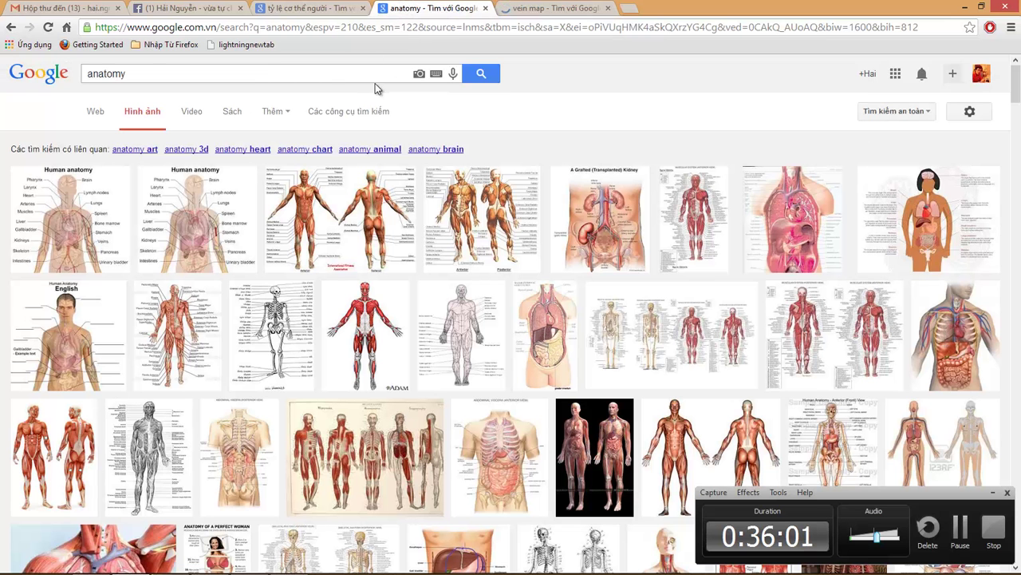
pyautogui.moveTo(601, 217)
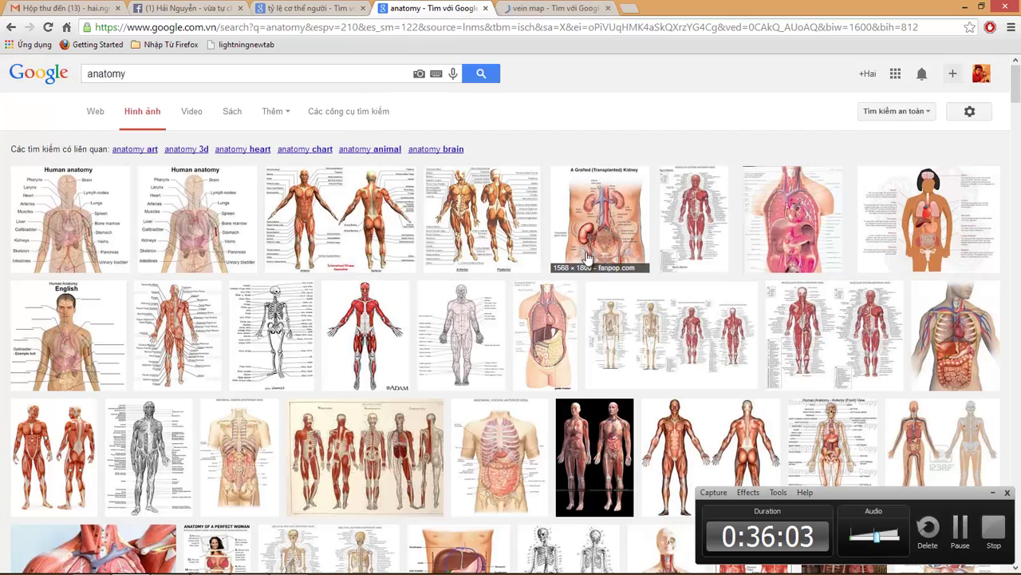
pyautogui.click(461, 386)
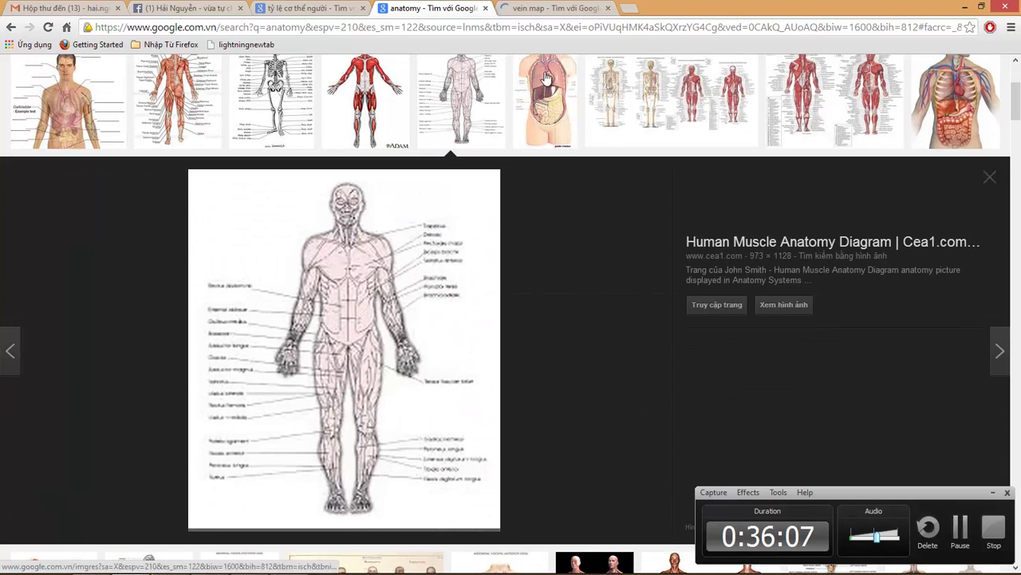
pyautogui.click(555, 8)
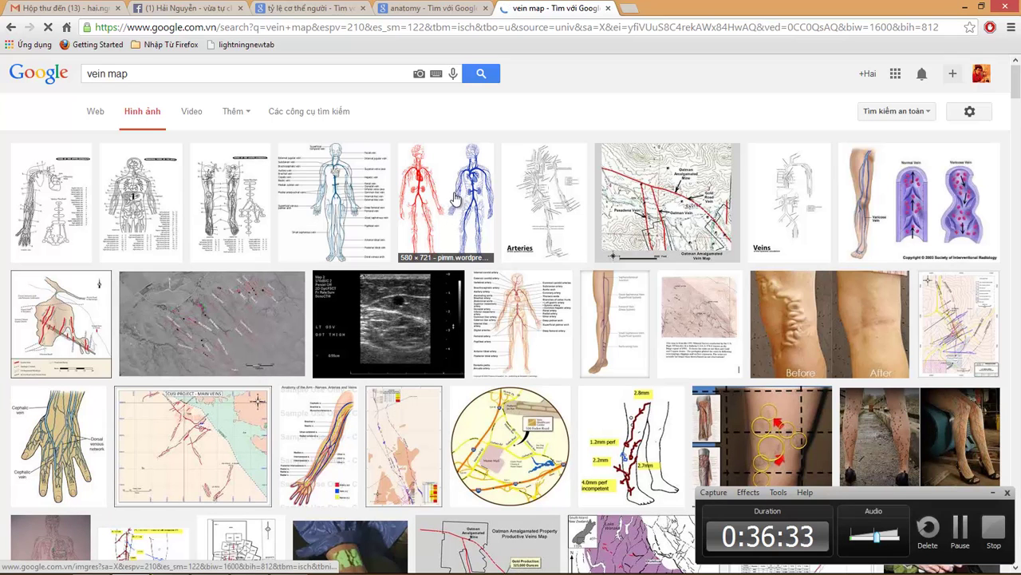
# - Preview the red-and-blue vein diagram, then draw a long stroke beneath the Photoshop notes
pyautogui.click(455, 202)
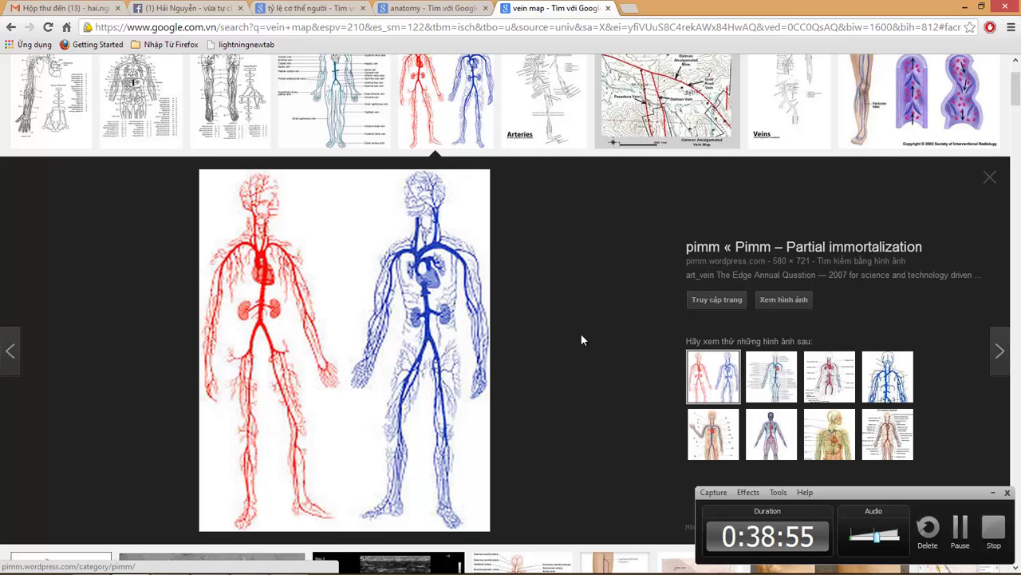
pyautogui.hotkey('alt', 'Tab')
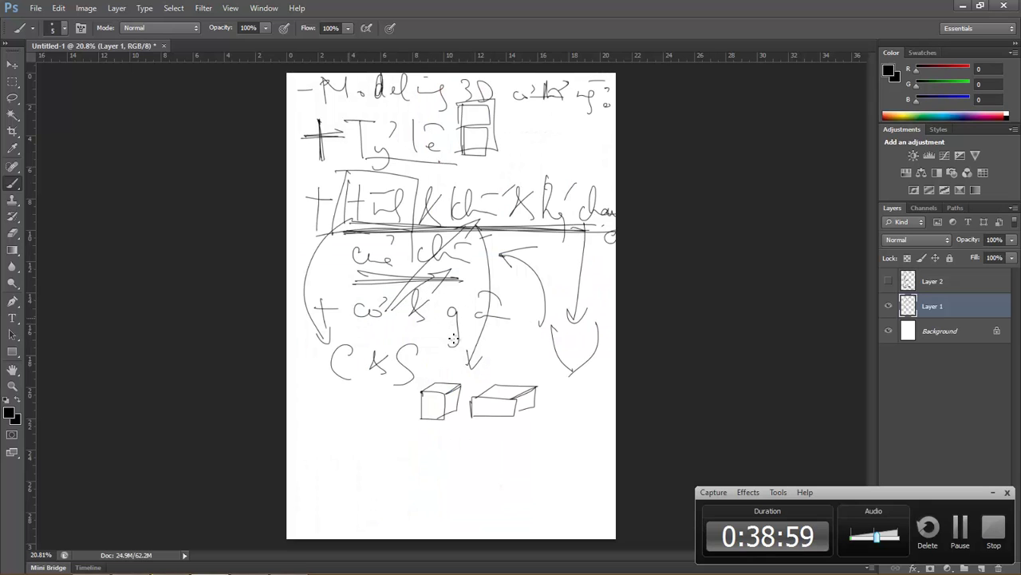
pyautogui.moveTo(350, 317); pyautogui.dragTo(531, 341)
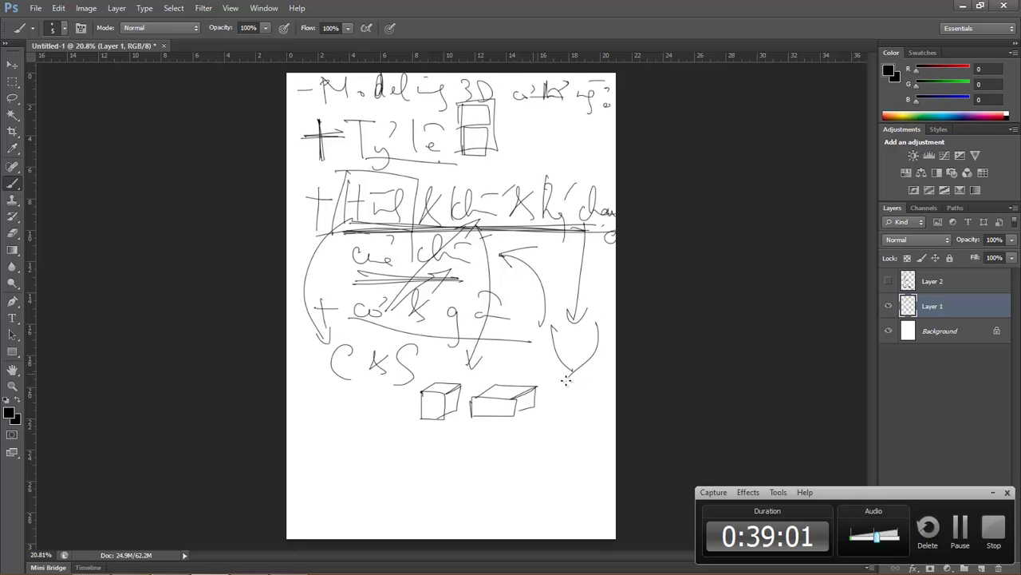